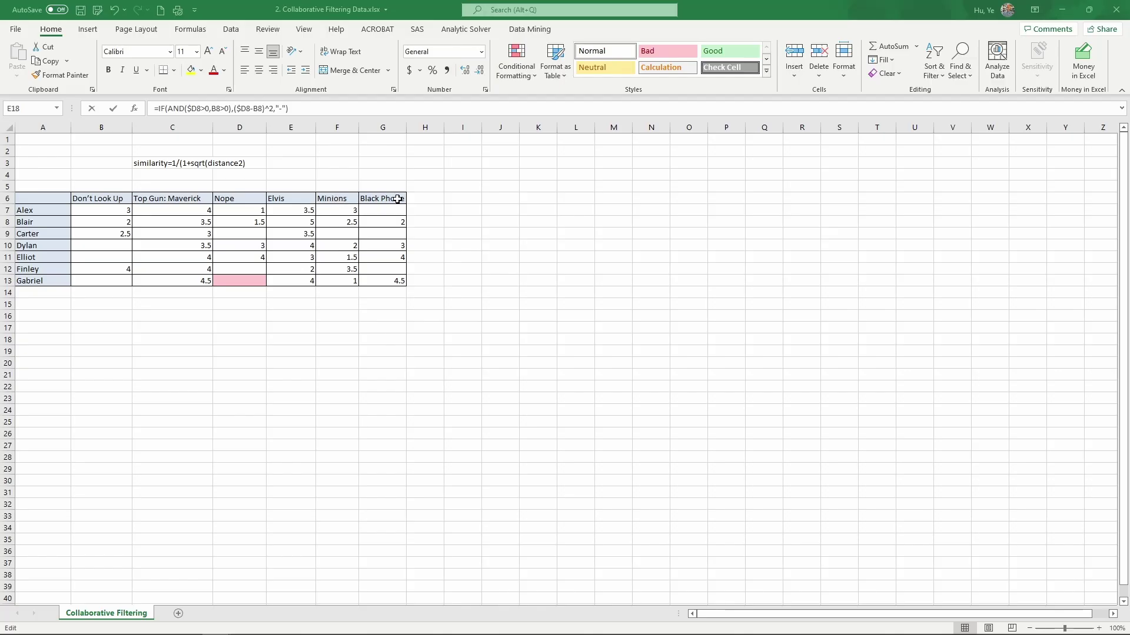
Step: Review the viewer names, the movie rating columns and Gabriel's missing Nope rating
{"action": "left_click_drag", "start_coordinate": [50, 213], "coordinate": [38, 282]}
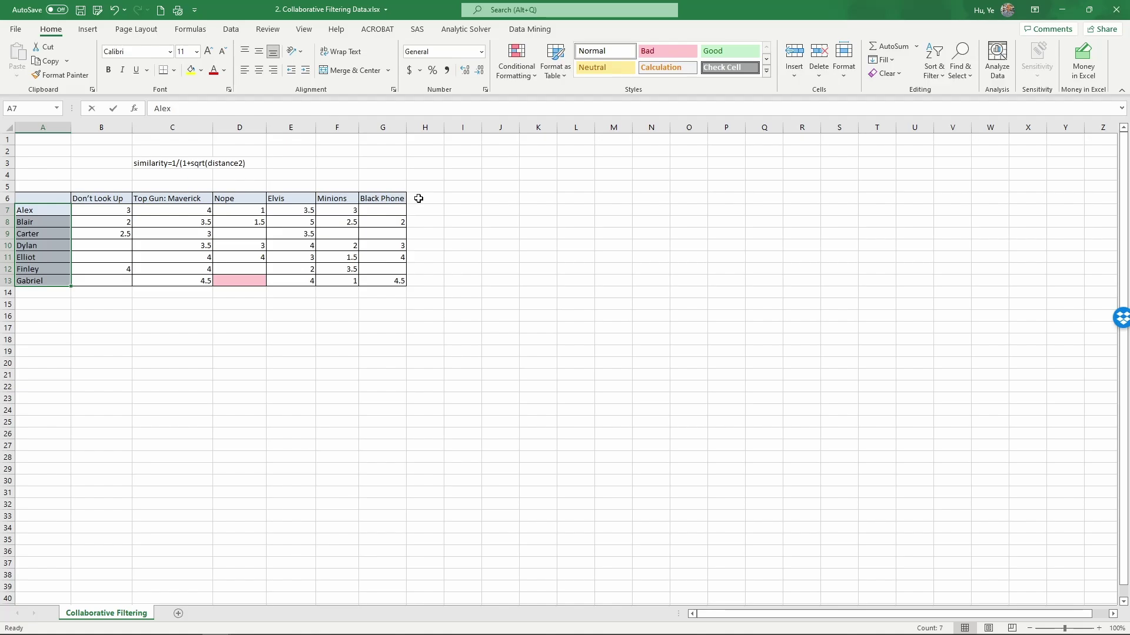
{"action": "left_click", "coordinate": [240, 339]}
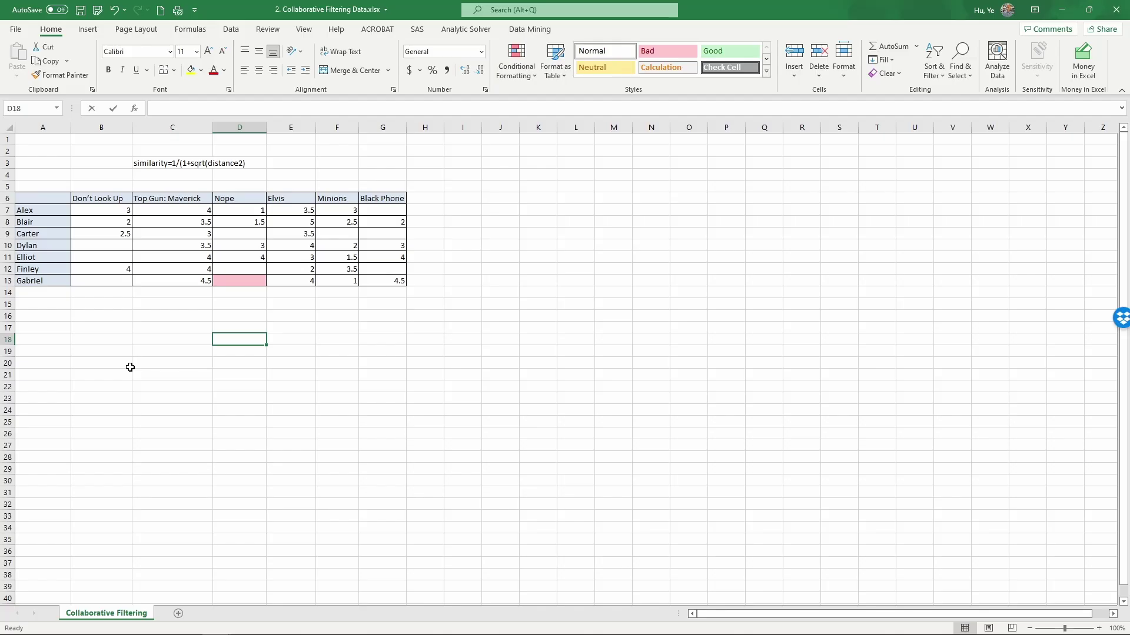
{"action": "left_click", "coordinate": [101, 127]}
{"action": "left_click", "coordinate": [175, 126]}
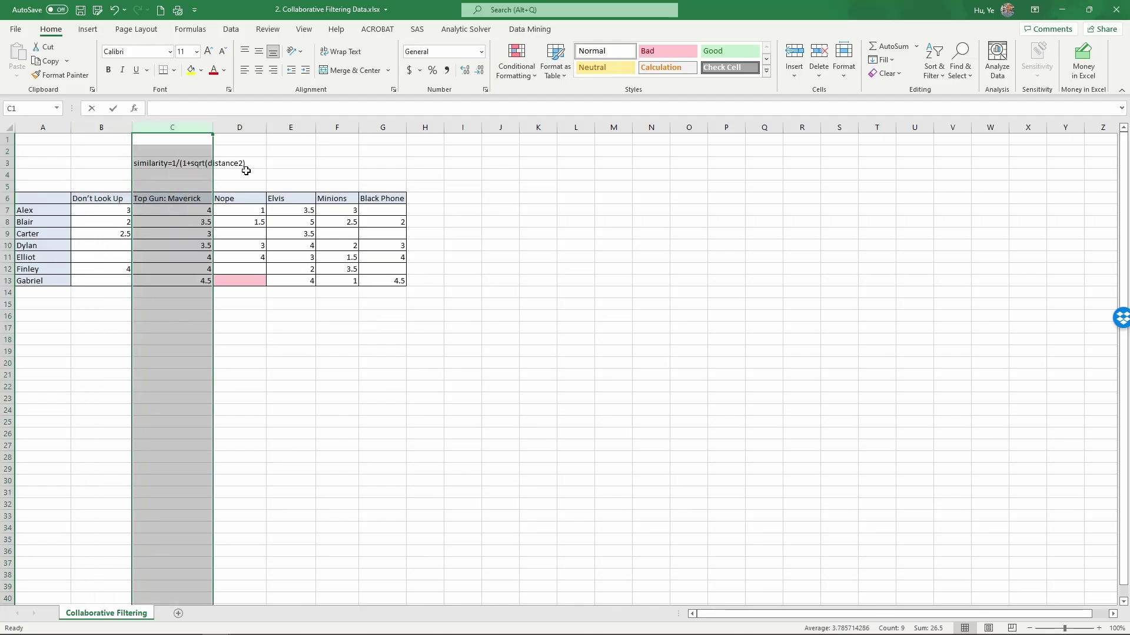
{"action": "left_click", "coordinate": [235, 127]}
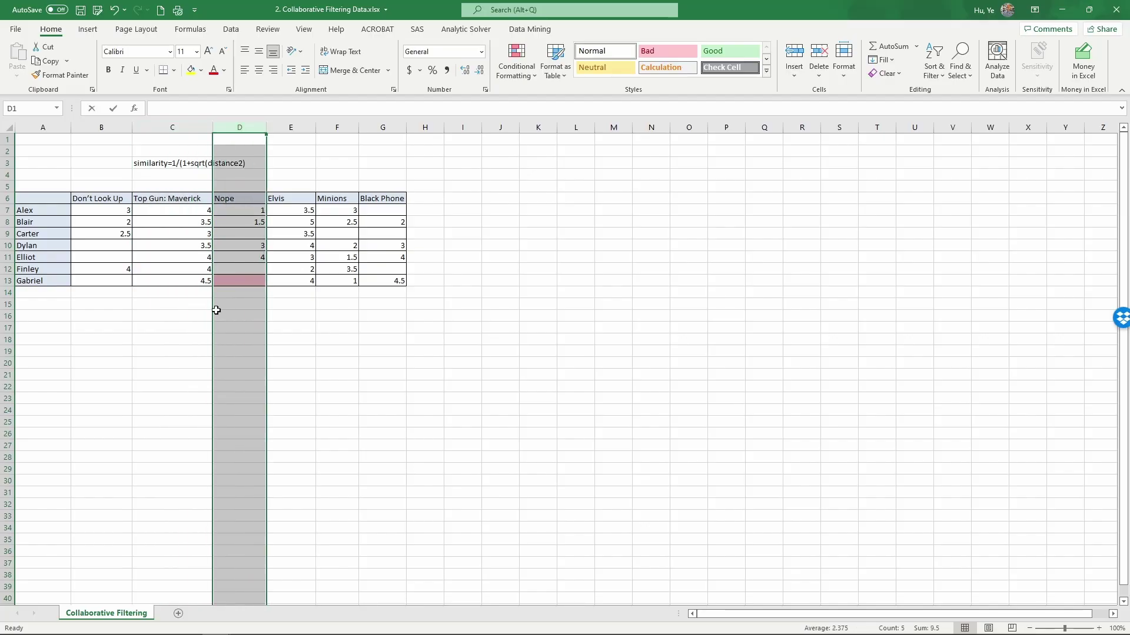
{"action": "left_click", "coordinate": [244, 357]}
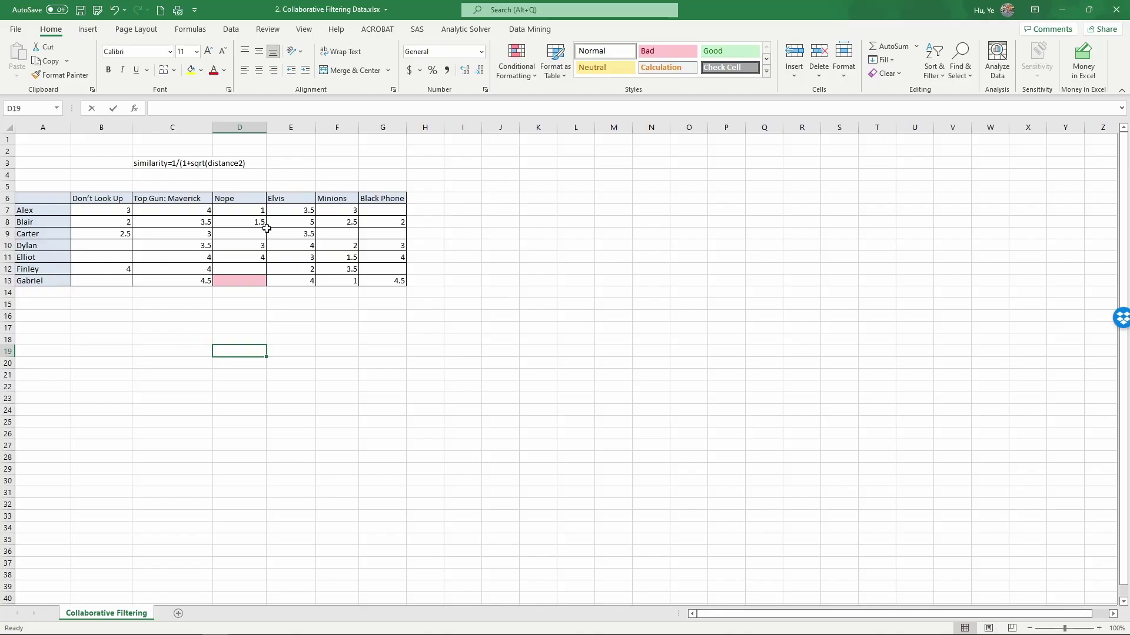
{"action": "left_click", "coordinate": [225, 281]}
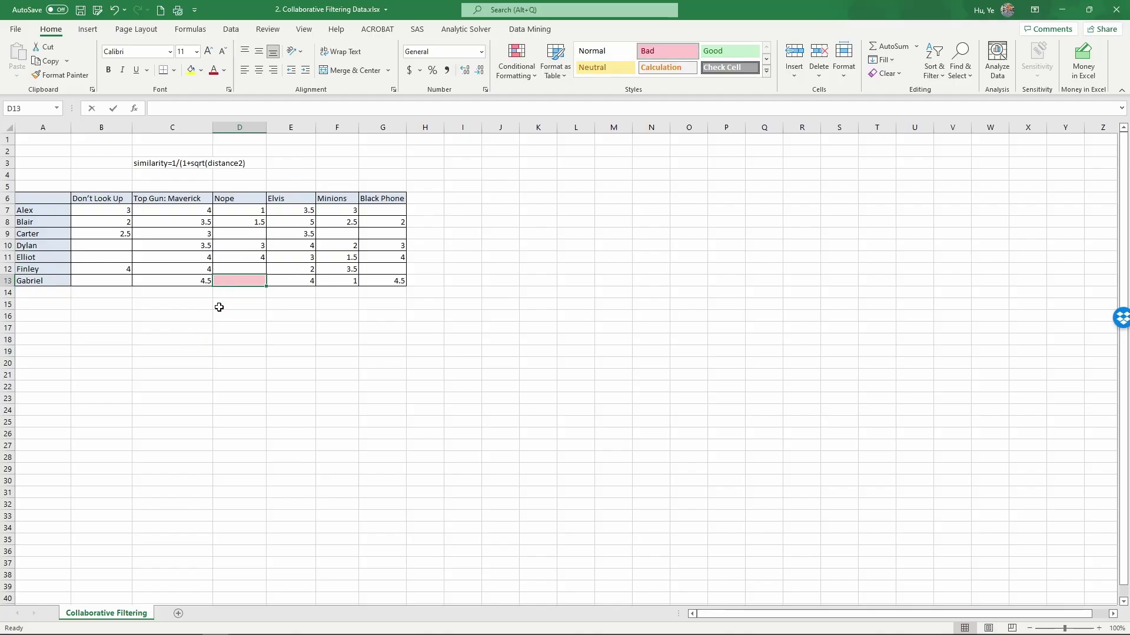
Step: Add a yellow-shaded Mean column header in H6 down through H14
{"action": "left_click", "coordinate": [419, 200]}
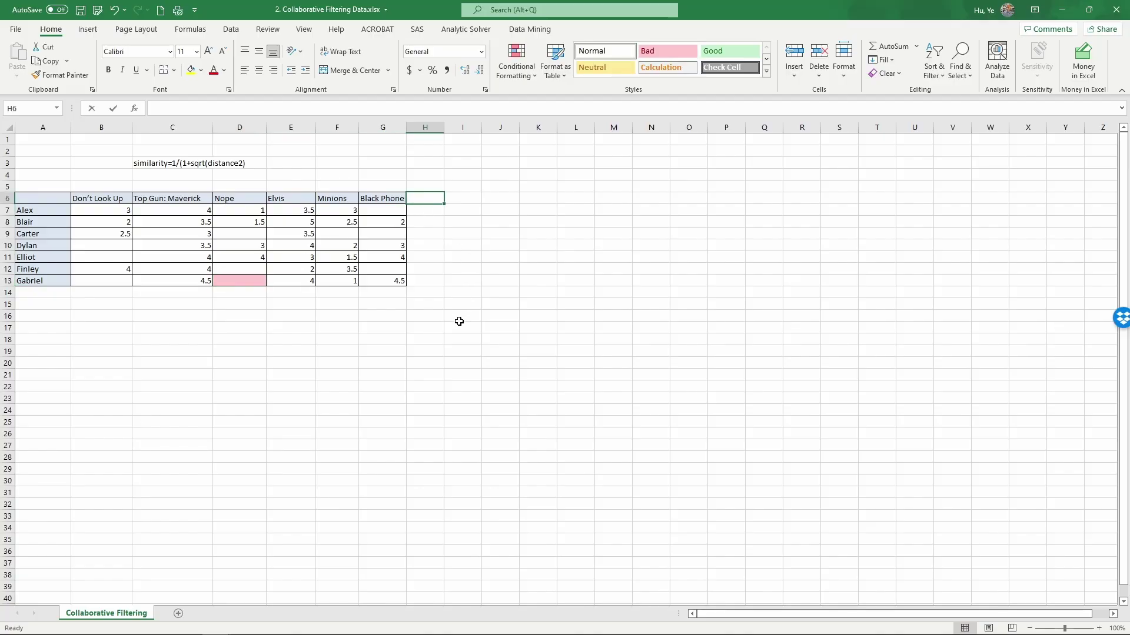
{"action": "type", "text": "Mean"}
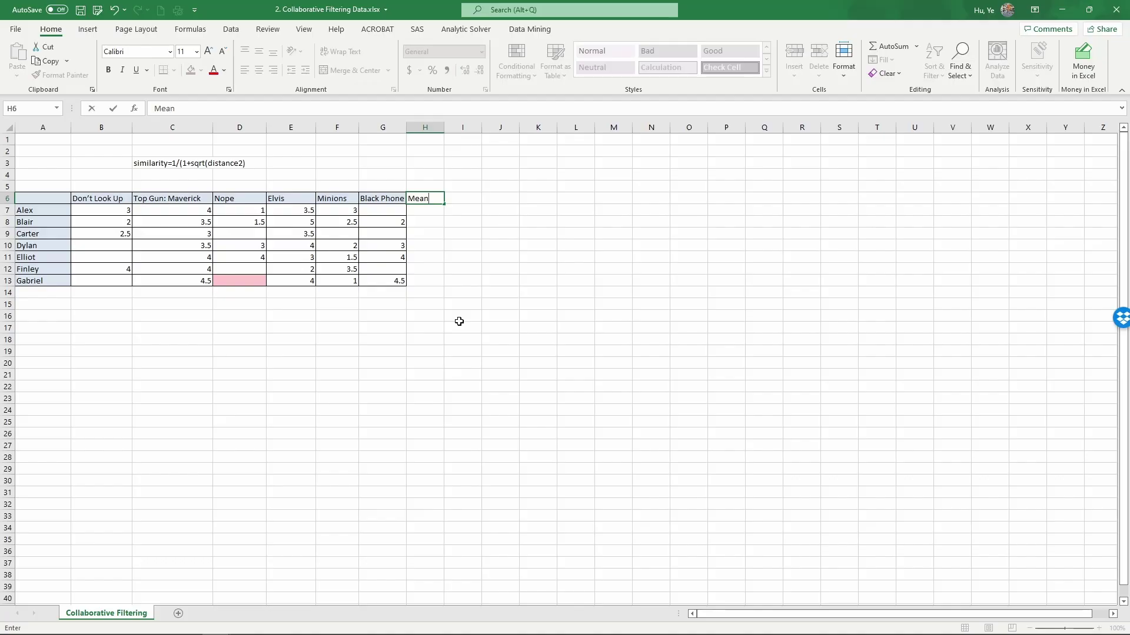
{"action": "key", "text": "Return"}
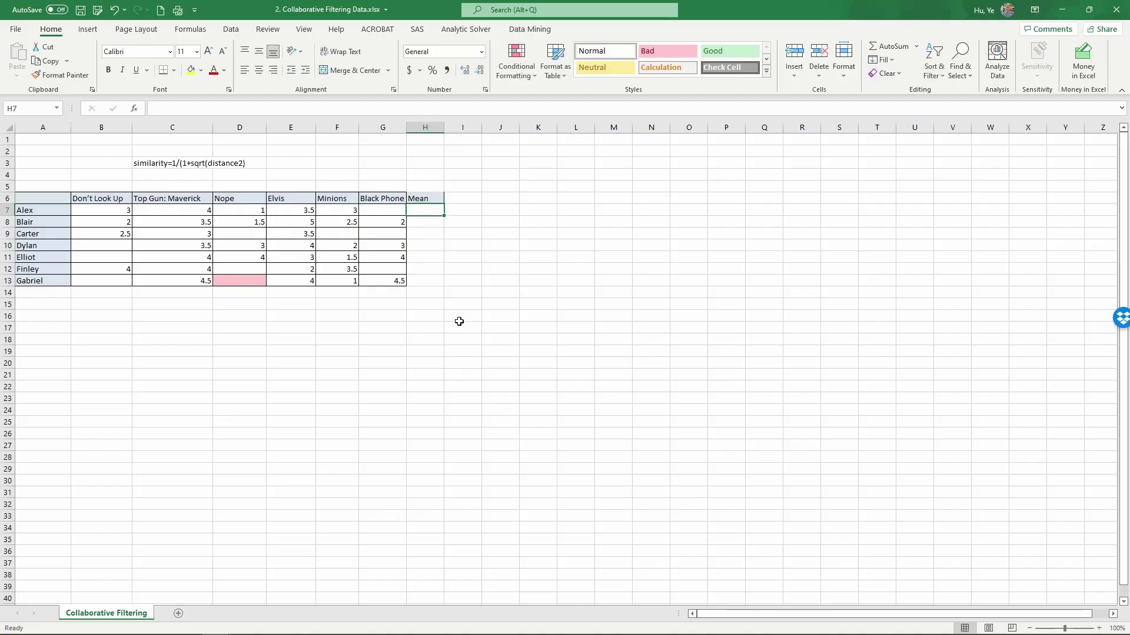
{"action": "left_click_drag", "start_coordinate": [427, 201], "coordinate": [430, 290]}
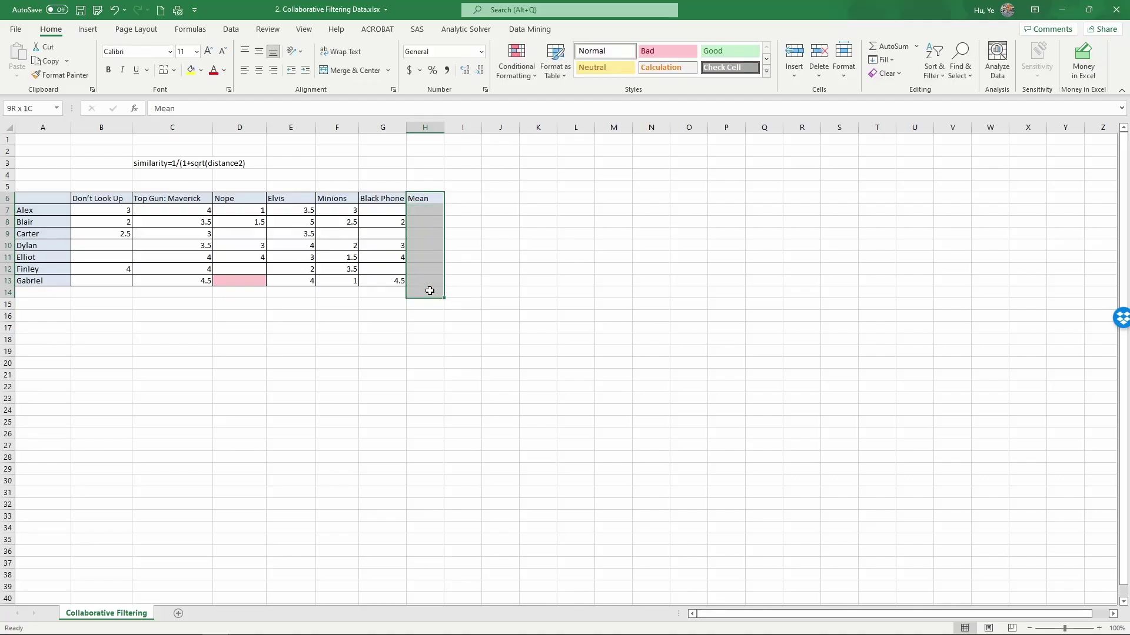
{"action": "left_click", "coordinate": [601, 69]}
Step: Add a Mean row label in A14 and shade A14:G14 yellow
{"action": "left_click", "coordinate": [34, 294]}
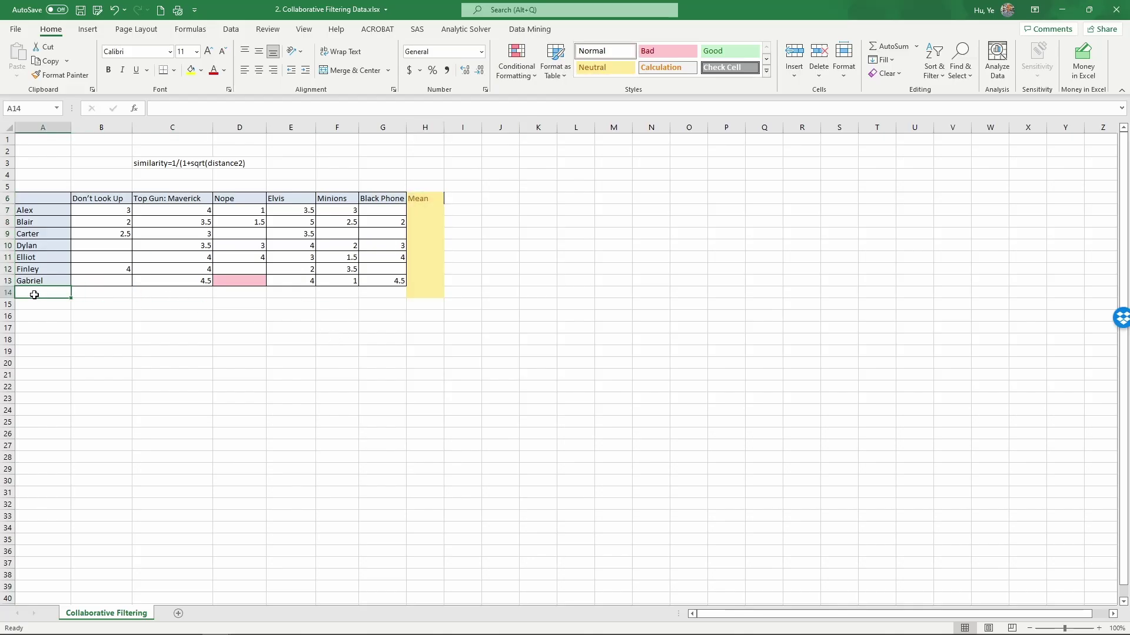
{"action": "type", "text": "Mean"}
{"action": "key", "text": "Return"}
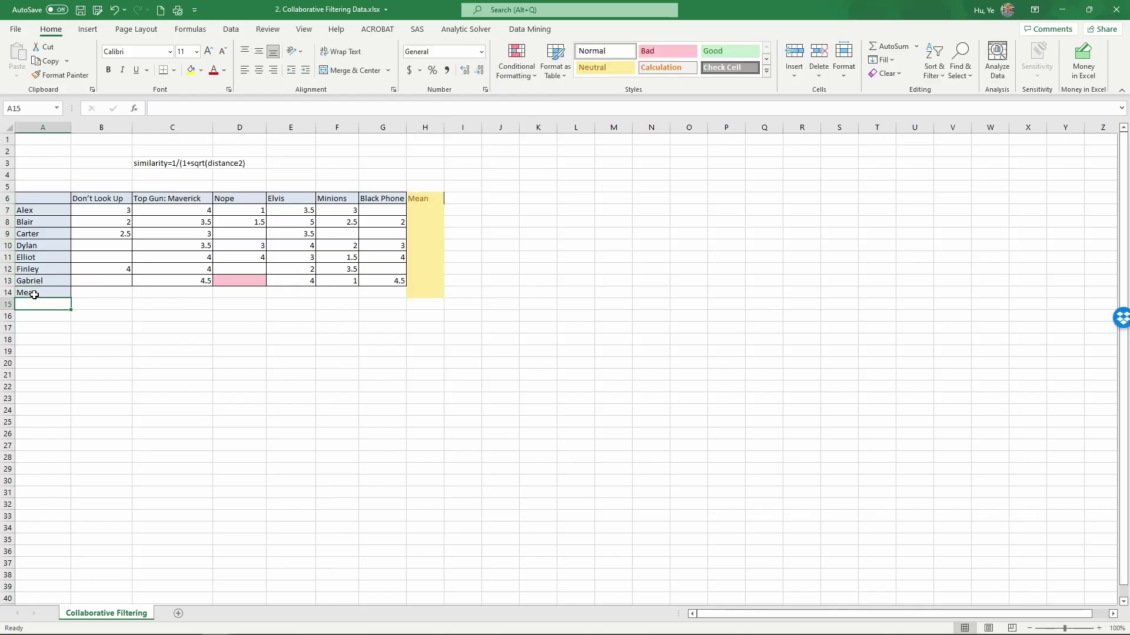
{"action": "left_click_drag", "start_coordinate": [34, 295], "coordinate": [386, 296]}
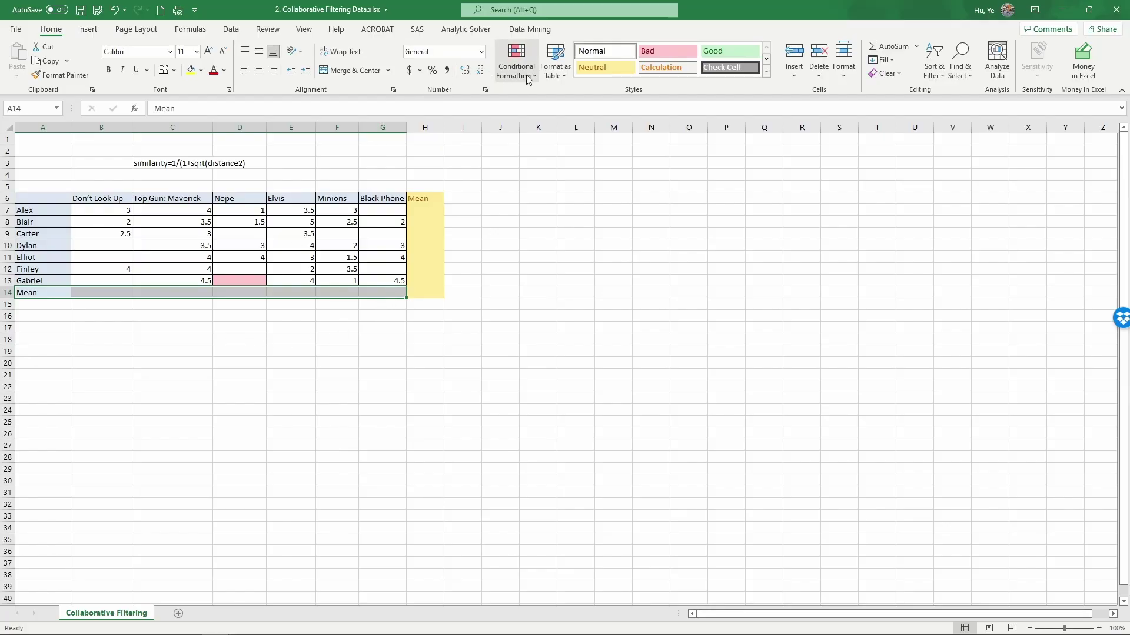
{"action": "left_click", "coordinate": [604, 67]}
Step: Enter =AVERAGE(B7:G7) in H7 and fill it down to H13
{"action": "left_click", "coordinate": [429, 221]}
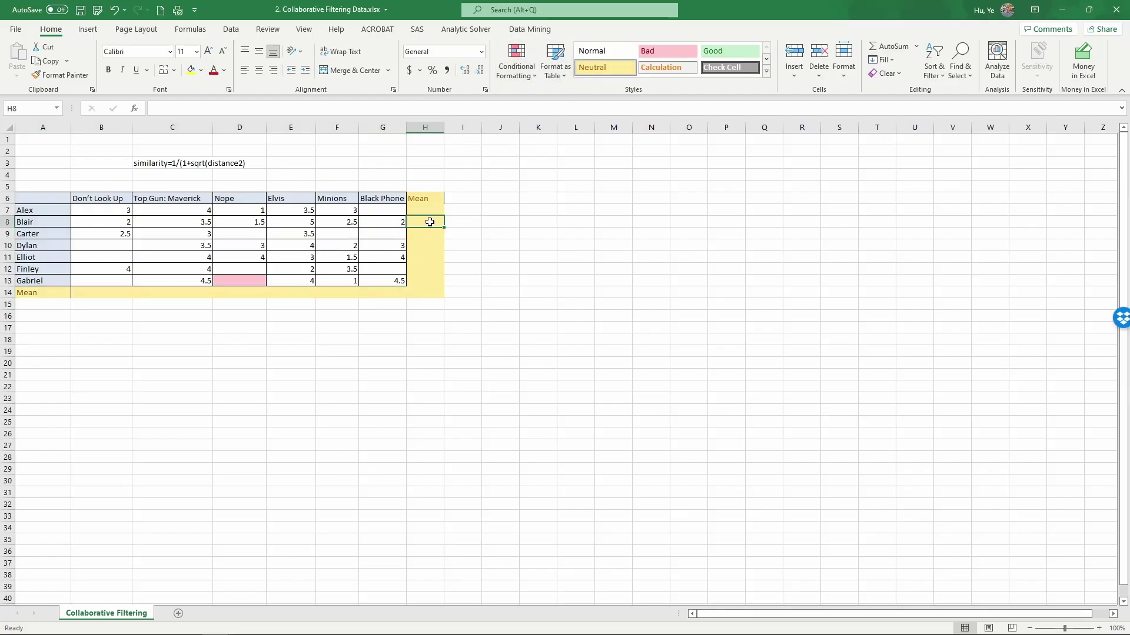
{"action": "left_click", "coordinate": [425, 208]}
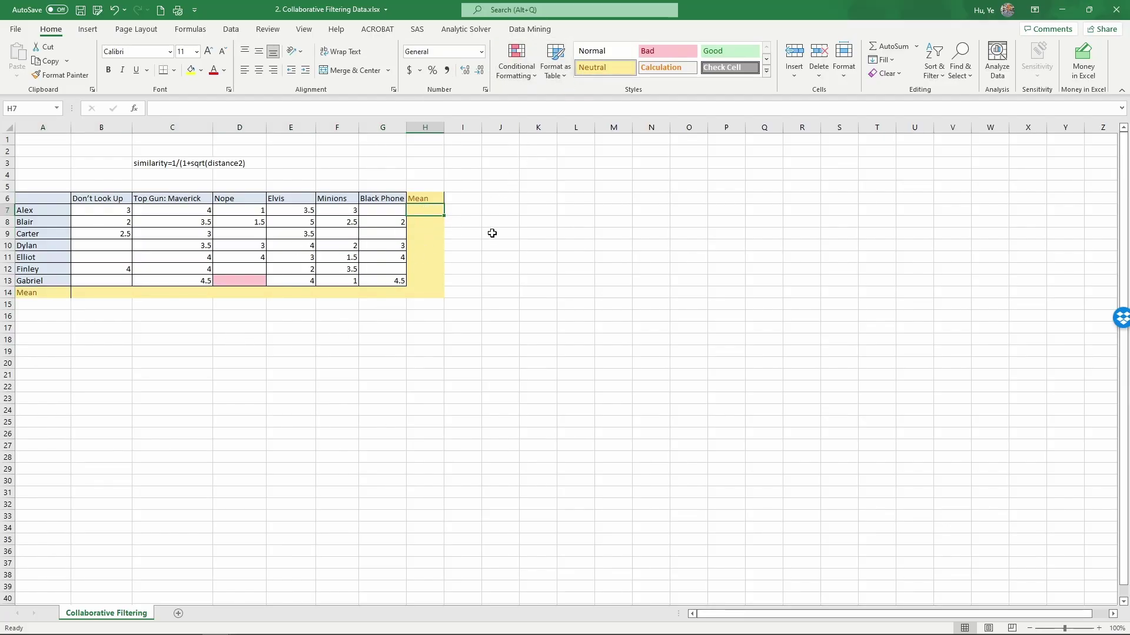
{"action": "type", "text": "="}
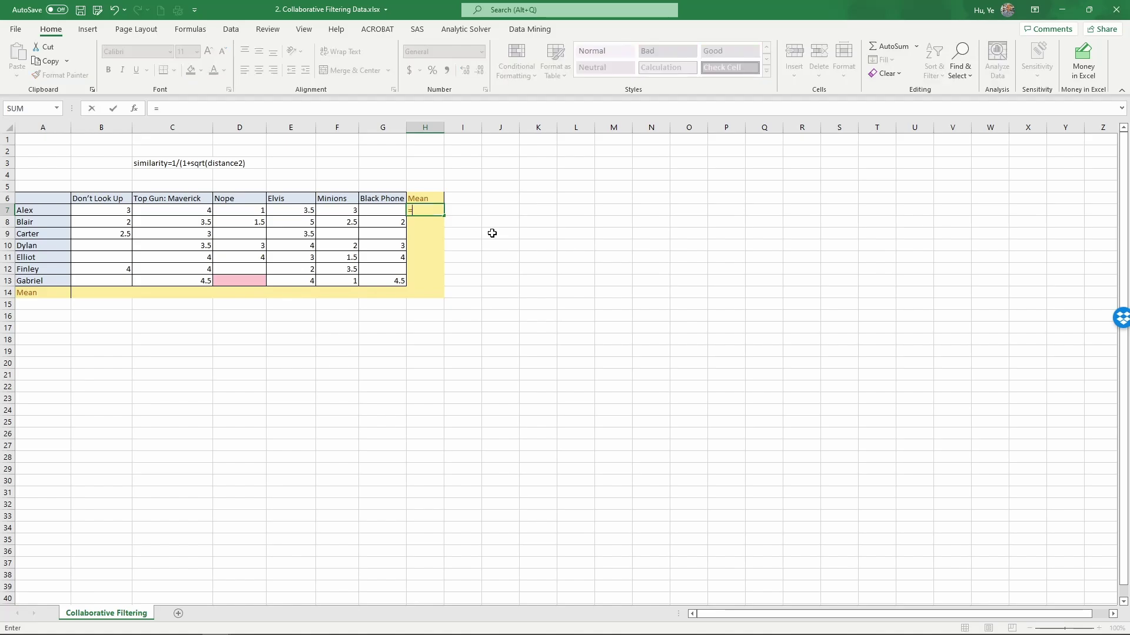
{"action": "type", "text": "average("}
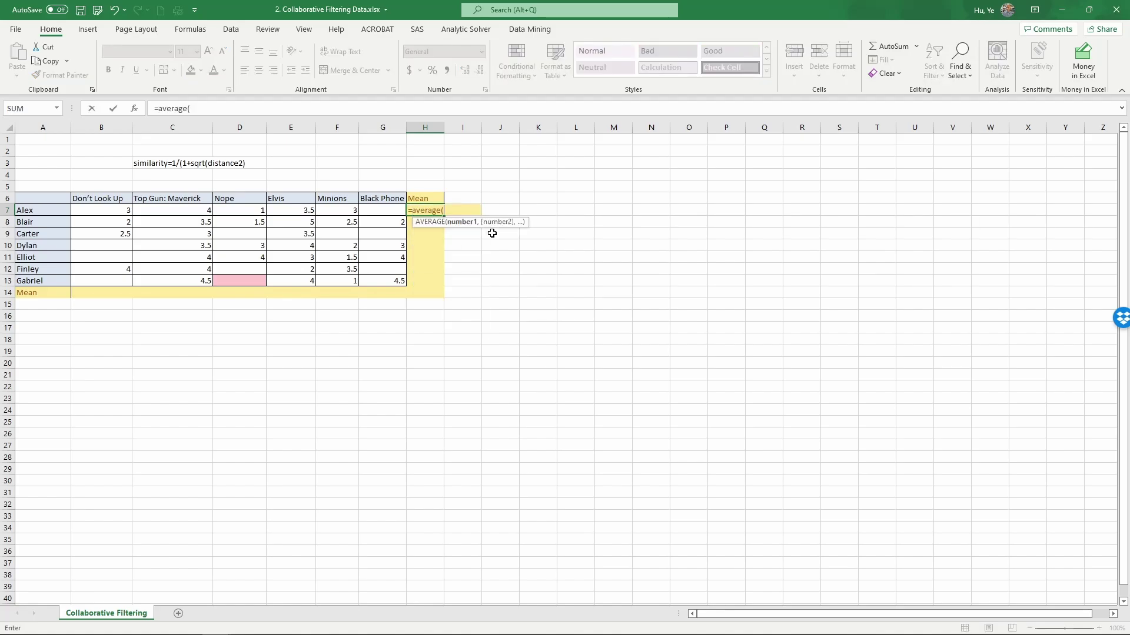
{"action": "key", "text": "Left"}
{"action": "key", "text": "shift+Left"}
{"action": "key", "text": "shift+Left"}
{"action": "key", "text": "shift+Left"}
{"action": "key", "text": "shift+Left"}
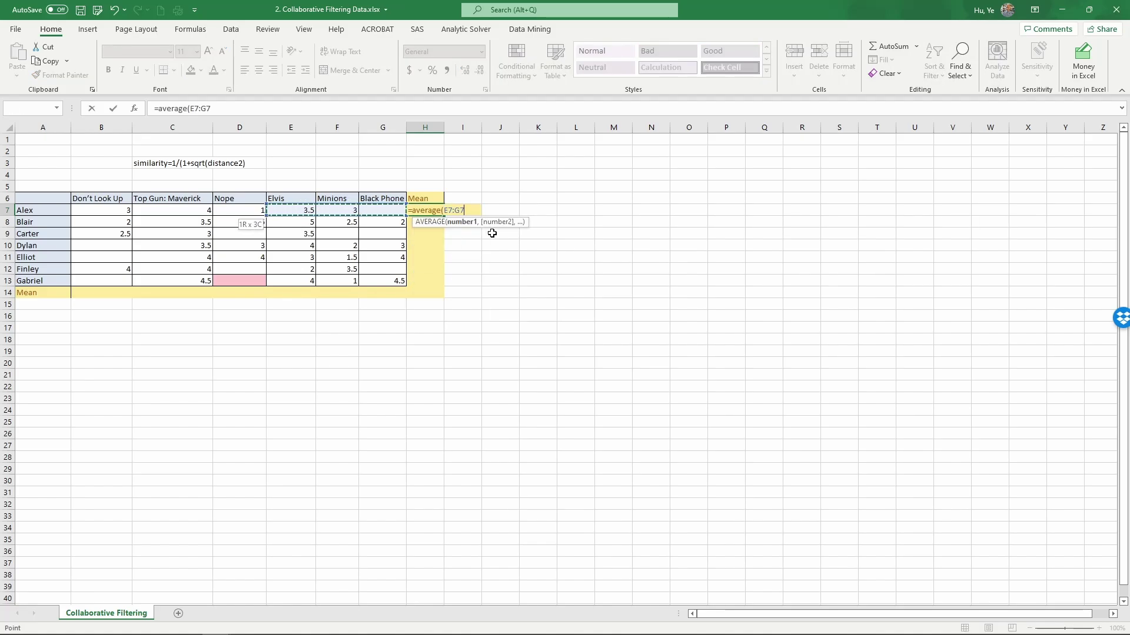
{"action": "key", "text": "shift+Left"}
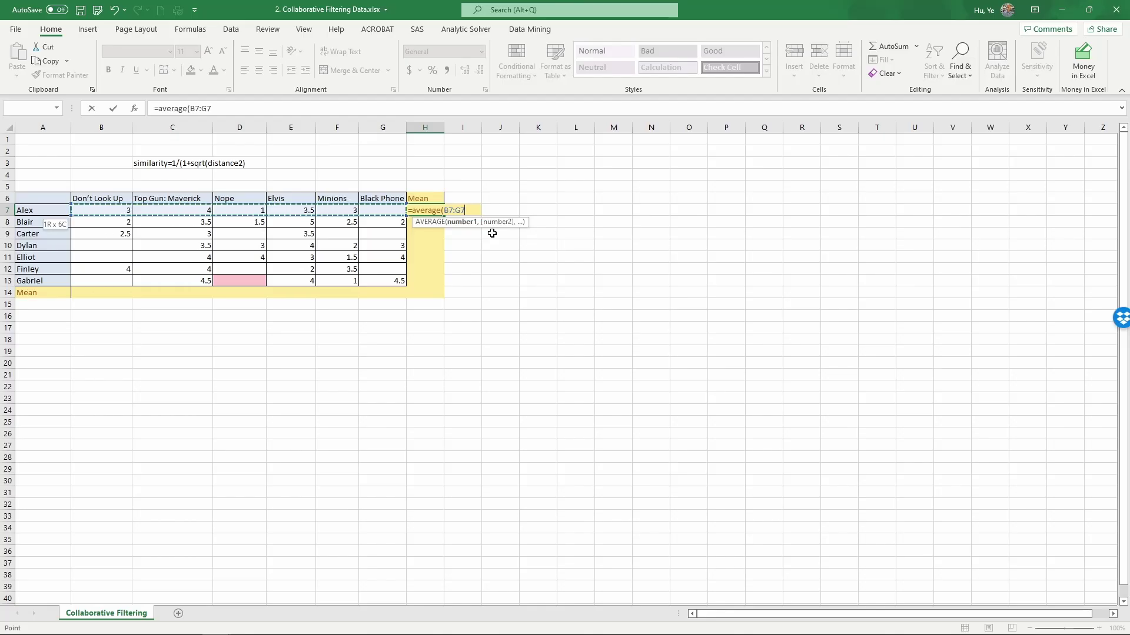
{"action": "type", "text": ")"}
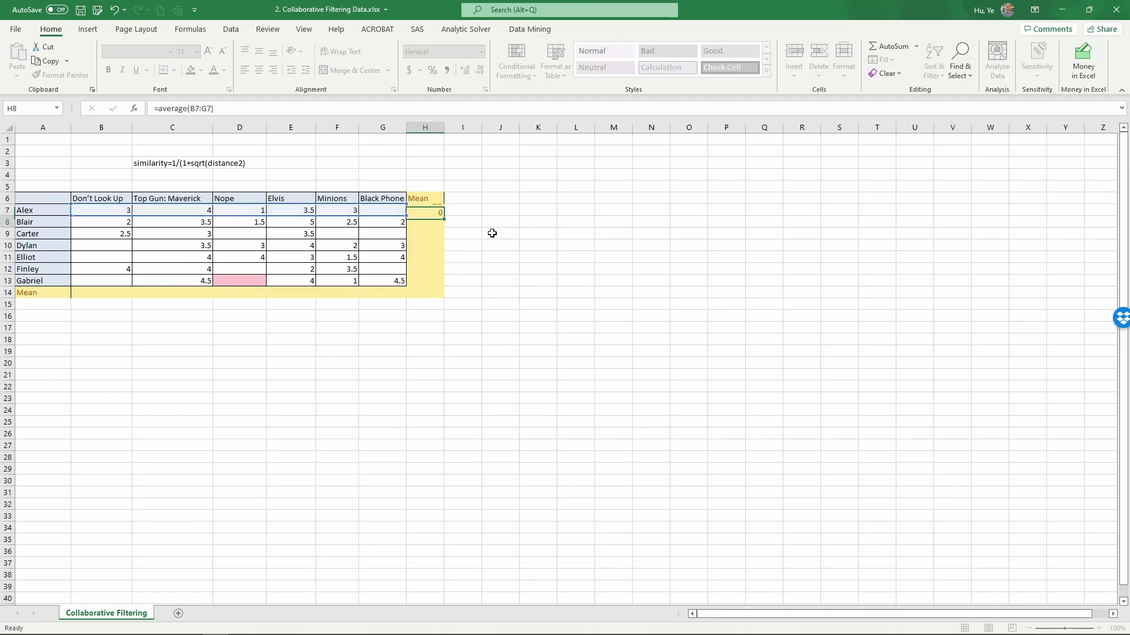
{"action": "key", "text": "Return"}
{"action": "left_click", "coordinate": [431, 208]}
{"action": "left_click_drag", "start_coordinate": [443, 215], "coordinate": [431, 284]}
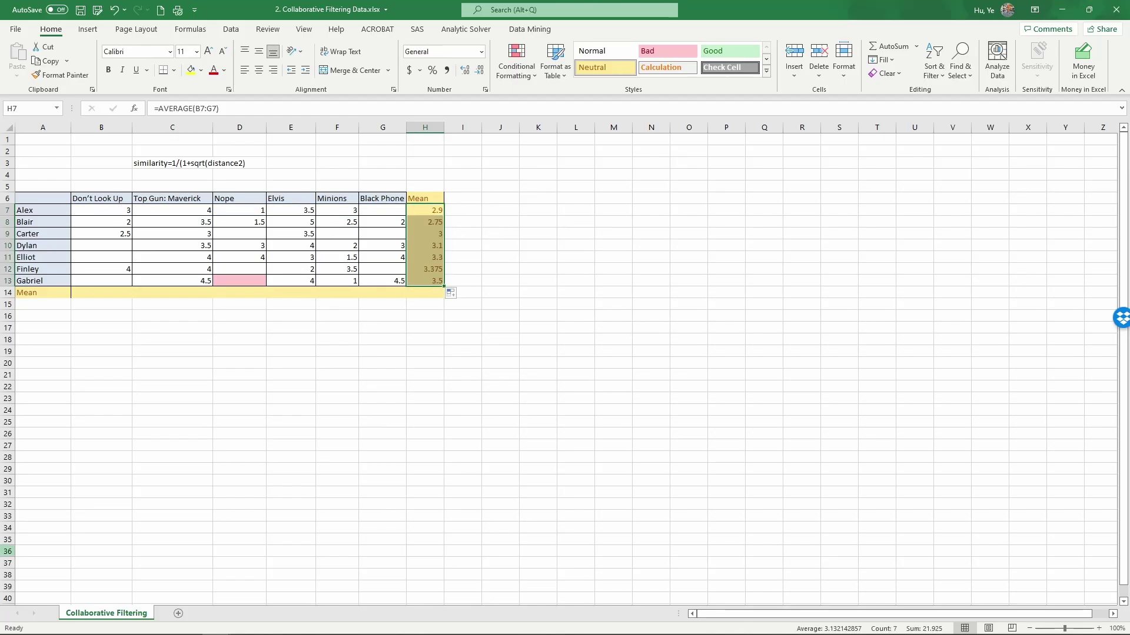
Step: Enter =AVERAGE(B7:B13) in B14 and fill it across to G14
{"action": "left_click", "coordinate": [121, 293]}
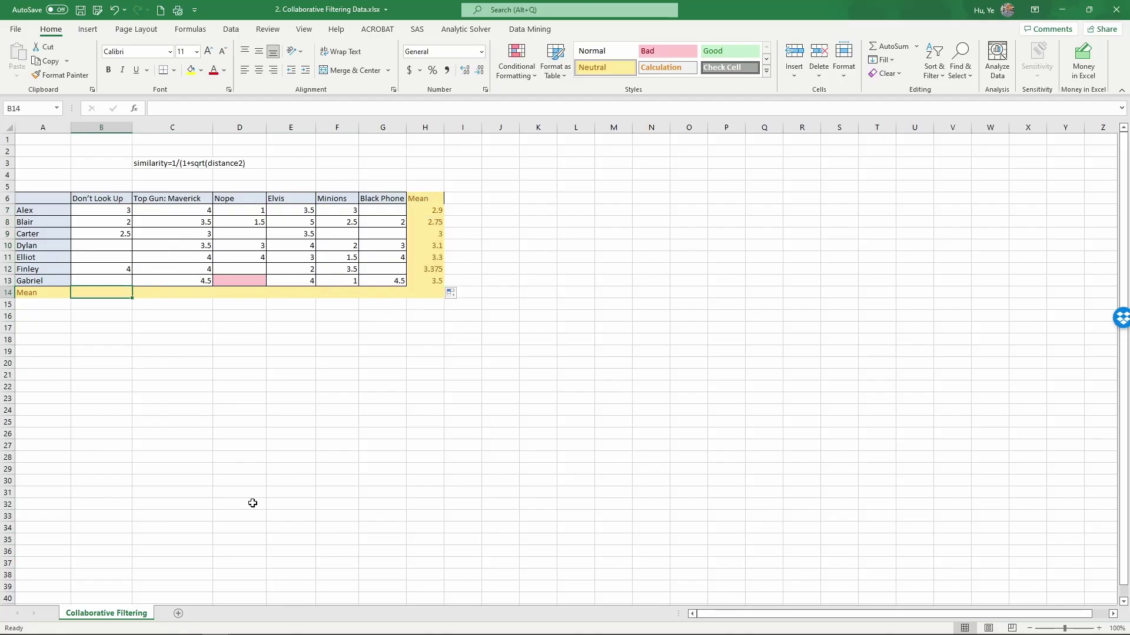
{"action": "type", "text": "="}
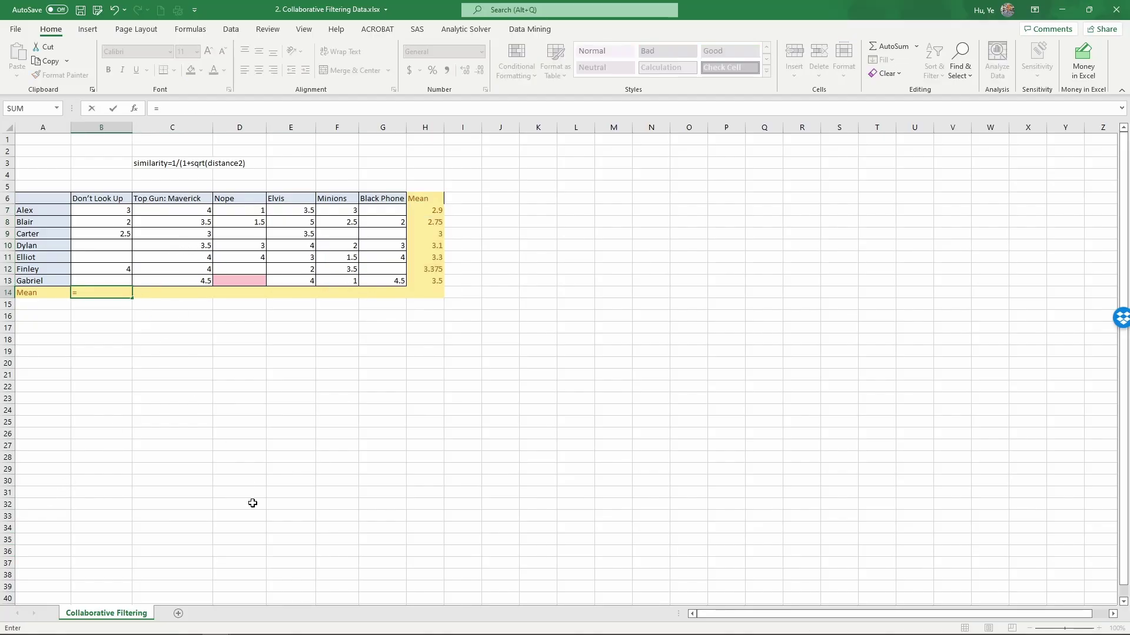
{"action": "type", "text": "average("}
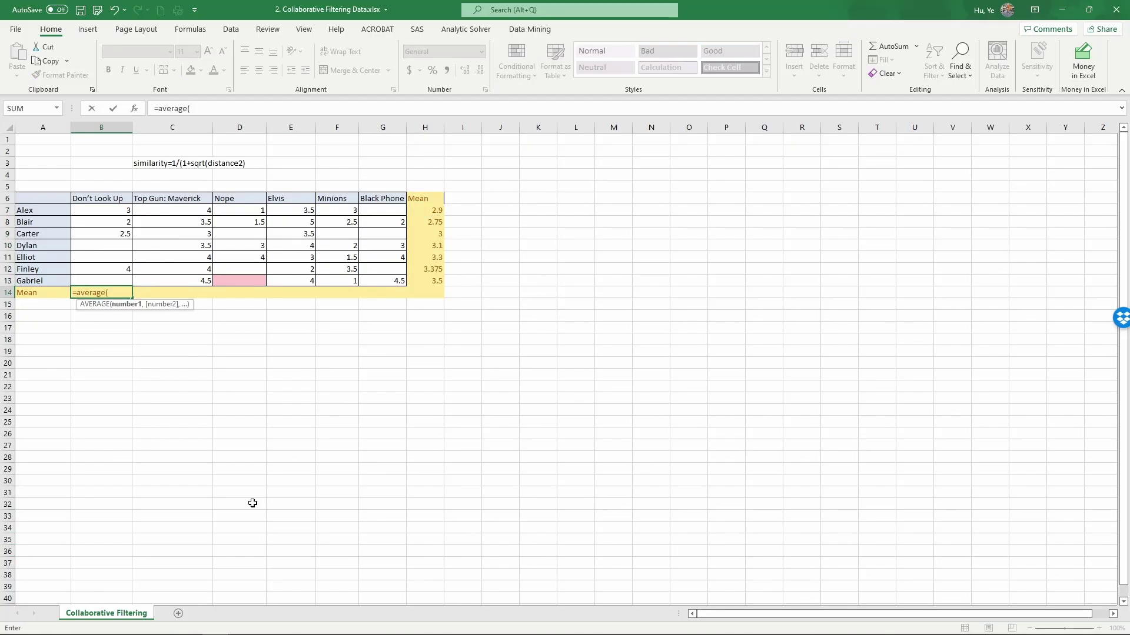
{"action": "left_click", "coordinate": [94, 280]}
{"action": "left_click_drag", "start_coordinate": [95, 273], "coordinate": [96, 210]}
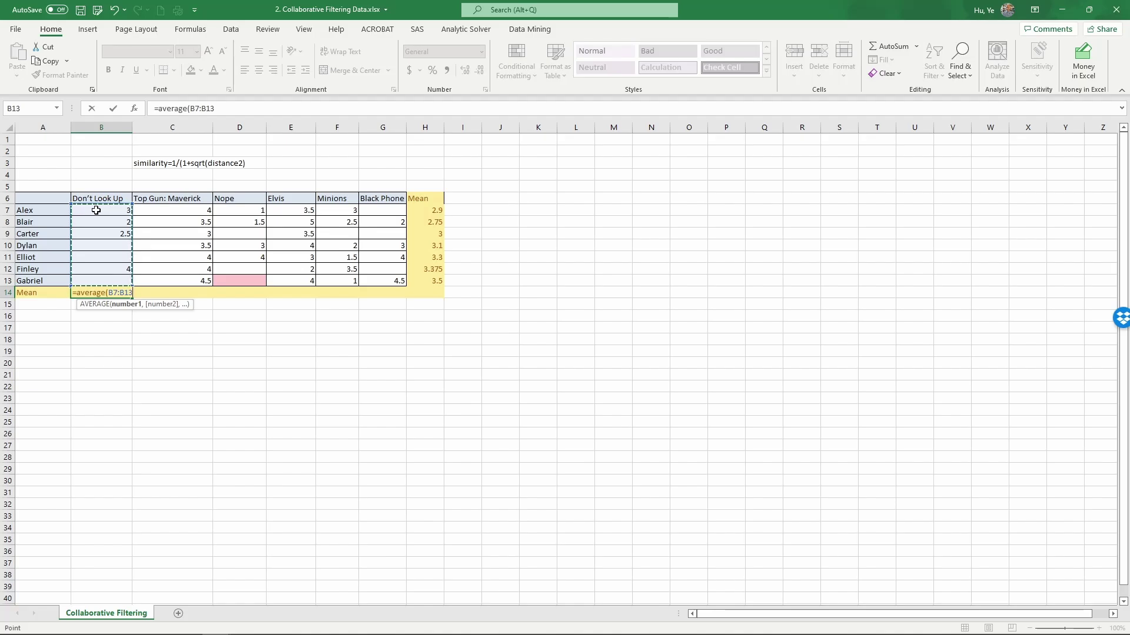
{"action": "type", "text": ")"}
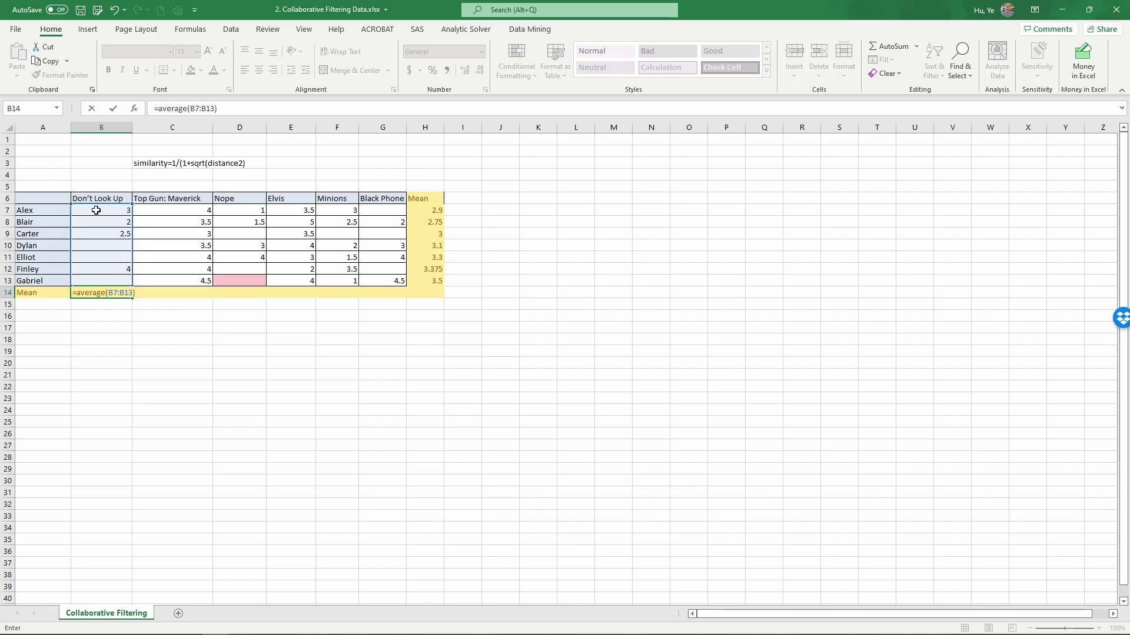
{"action": "key", "text": "Return"}
{"action": "left_click", "coordinate": [109, 297]}
{"action": "left_click_drag", "start_coordinate": [132, 299], "coordinate": [401, 303]}
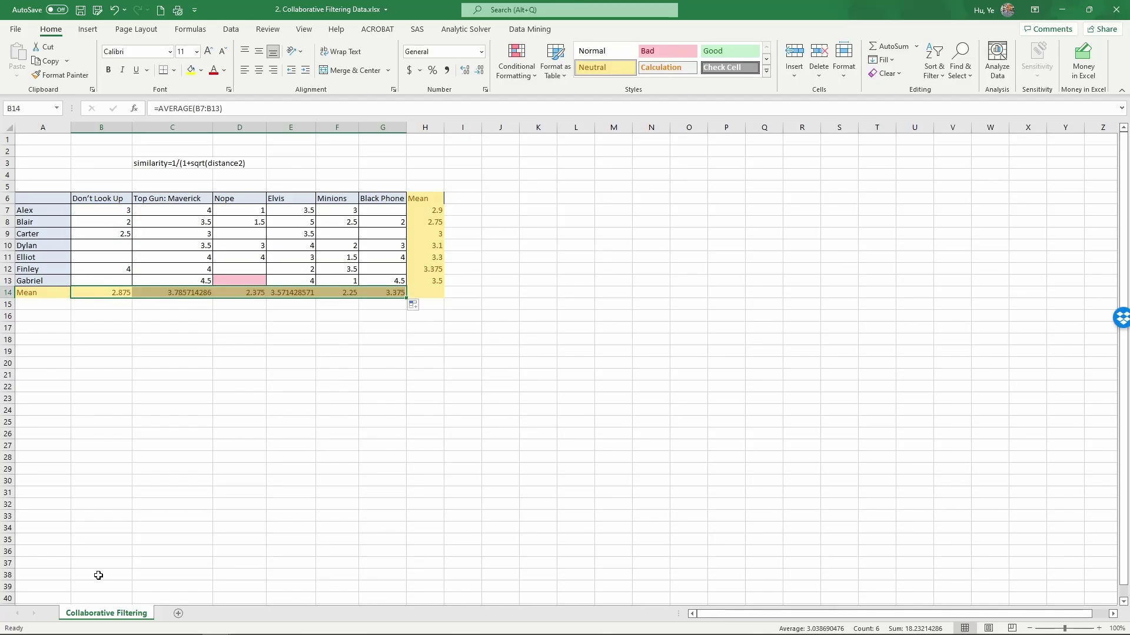
Step: Type the label 'Every other movie compared to Nope' in I5
{"action": "left_click", "coordinate": [464, 186]}
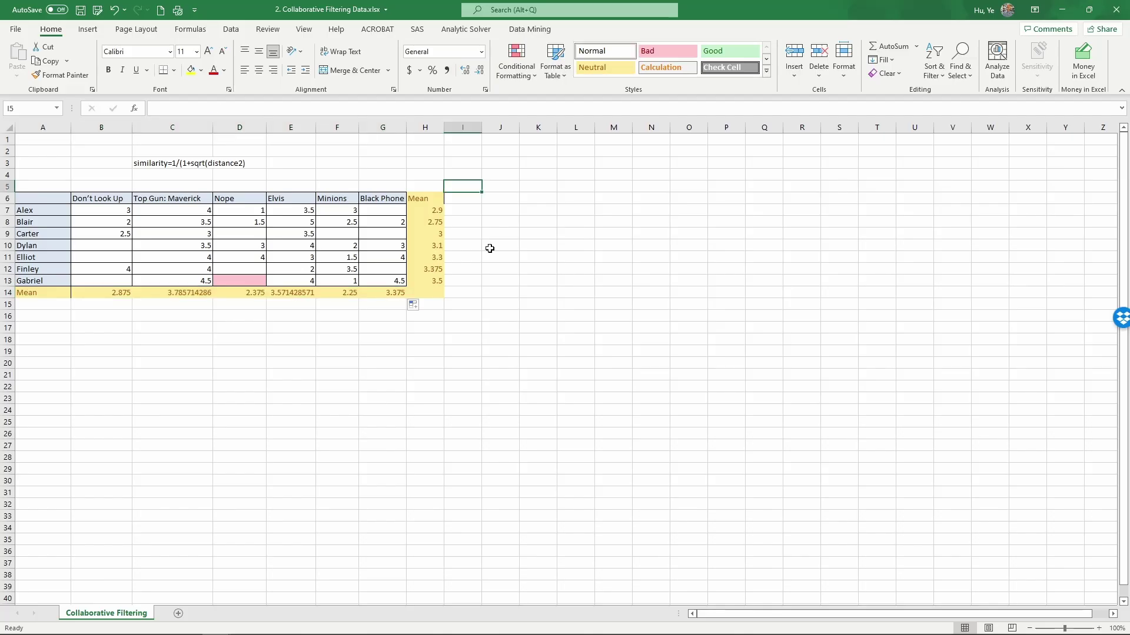
{"action": "type", "text": "Every to"}
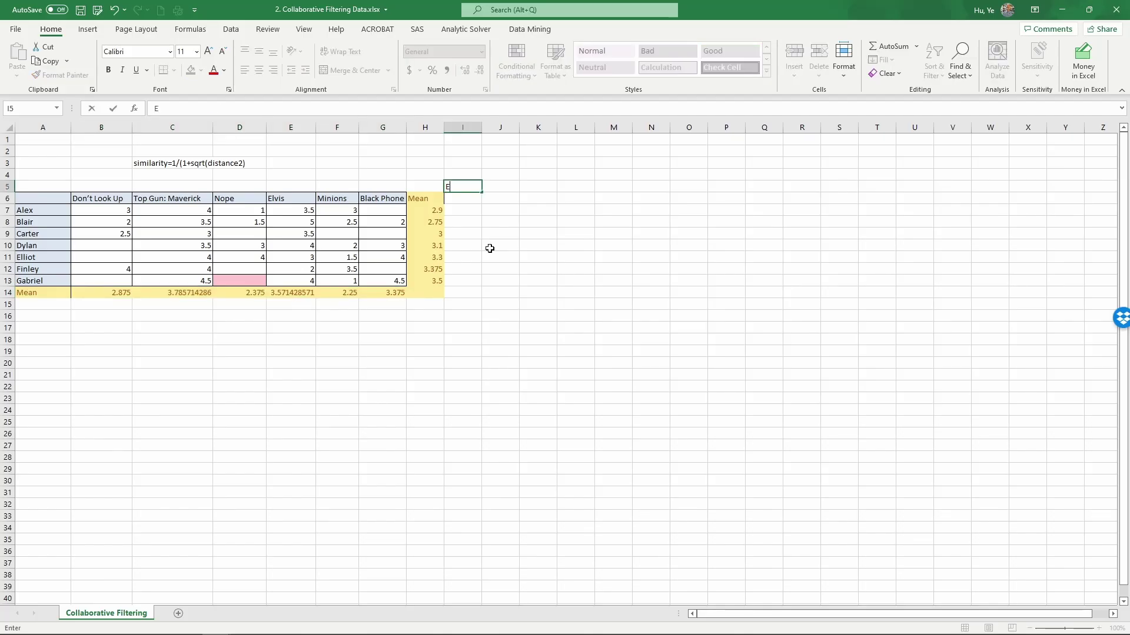
{"action": "key", "text": "BackSpace"}
{"action": "key", "text": "BackSpace"}
{"action": "type", "text": "other movie compar"}
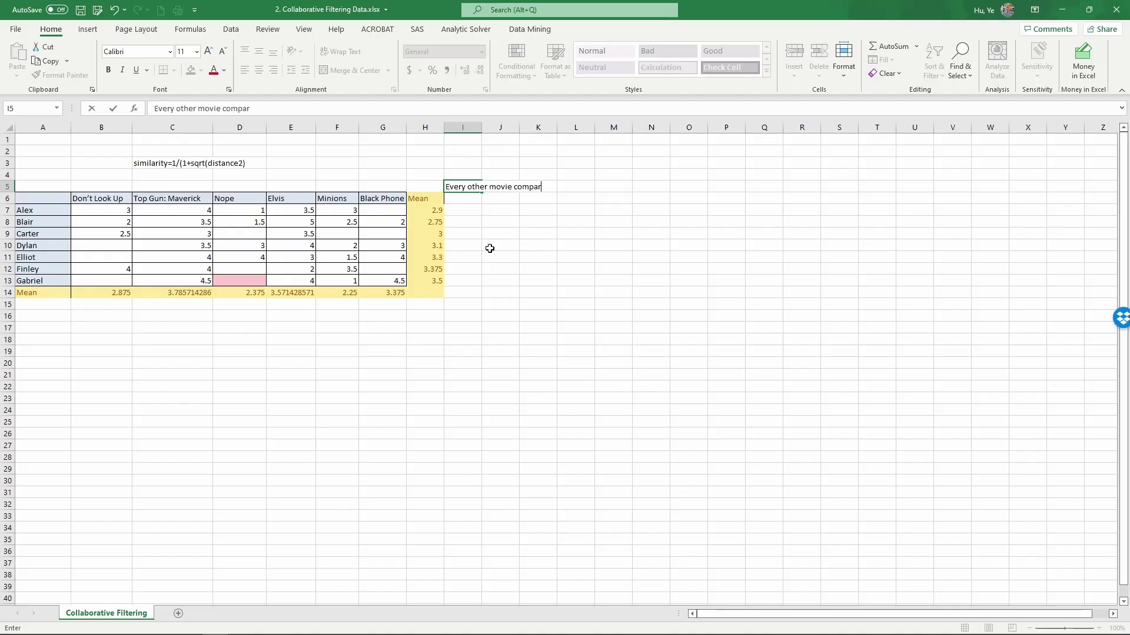
{"action": "type", "text": "ed to Nope"}
{"action": "key", "text": "Return"}
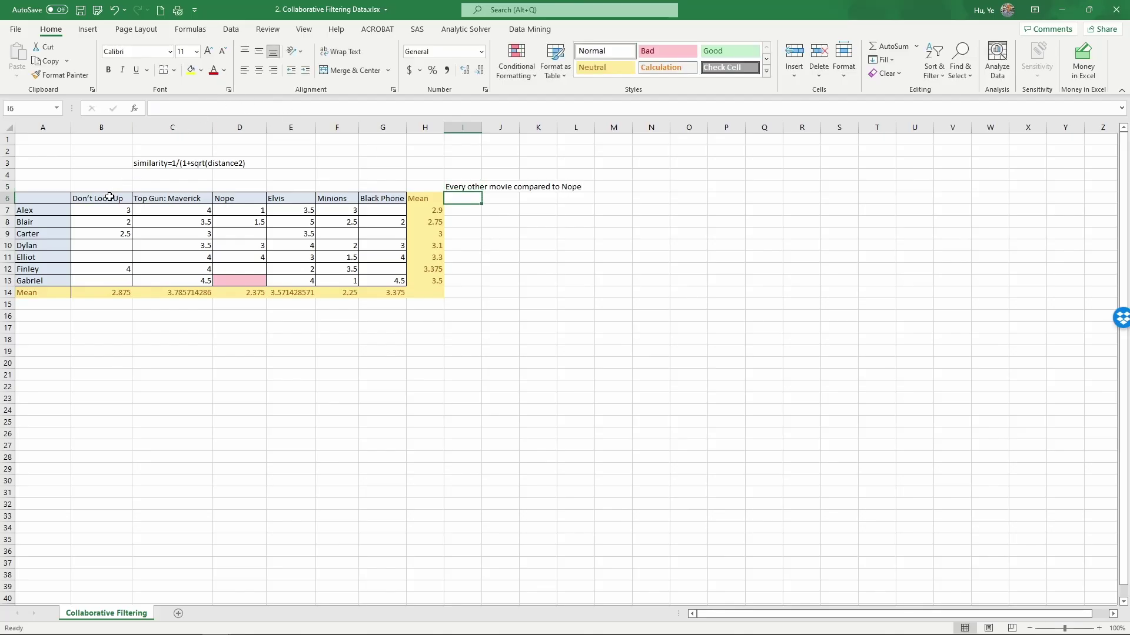
Step: Copy the six movie titles from B6:G6 to I6 and widen columns I to N
{"action": "left_click_drag", "start_coordinate": [112, 199], "coordinate": [376, 199]}
{"action": "key", "text": "ctrl+c"}
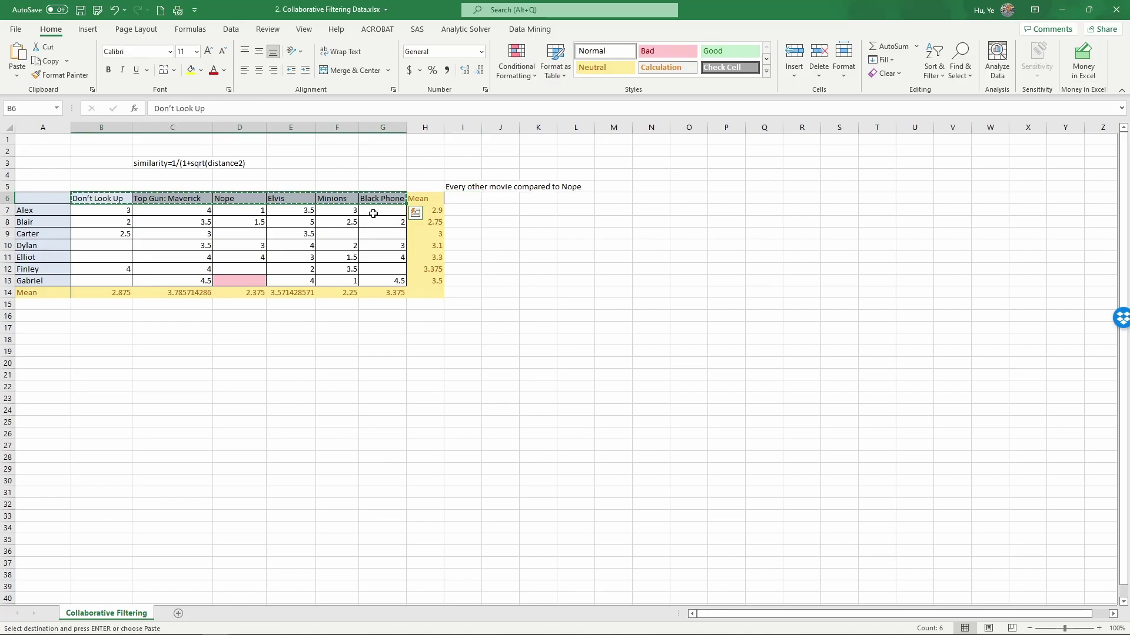
{"action": "left_click", "coordinate": [463, 199]}
{"action": "key", "text": "ctrl+v"}
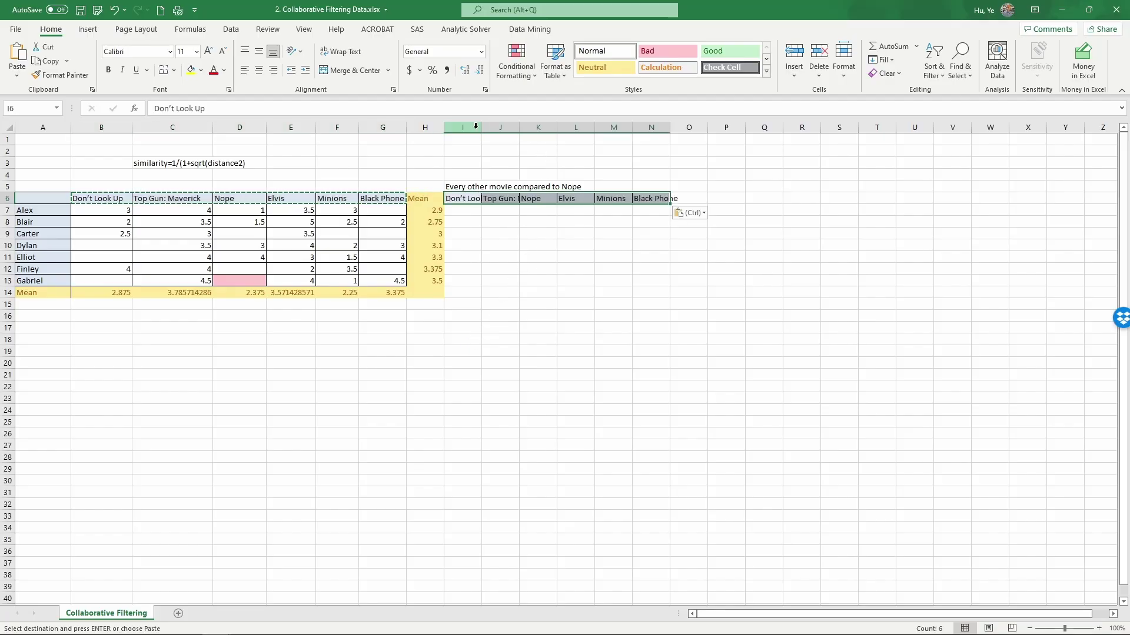
{"action": "left_click_drag", "start_coordinate": [463, 128], "coordinate": [702, 126]}
{"action": "left_click", "coordinate": [591, 254]}
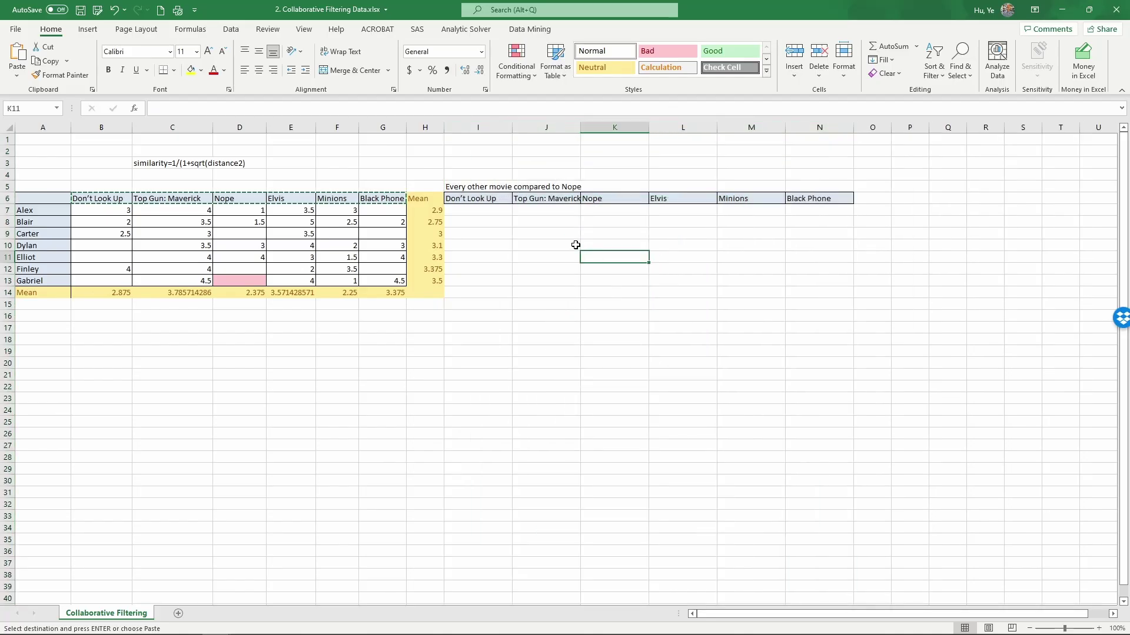
{"action": "left_click", "coordinate": [477, 211]}
{"action": "left_click", "coordinate": [110, 212]}
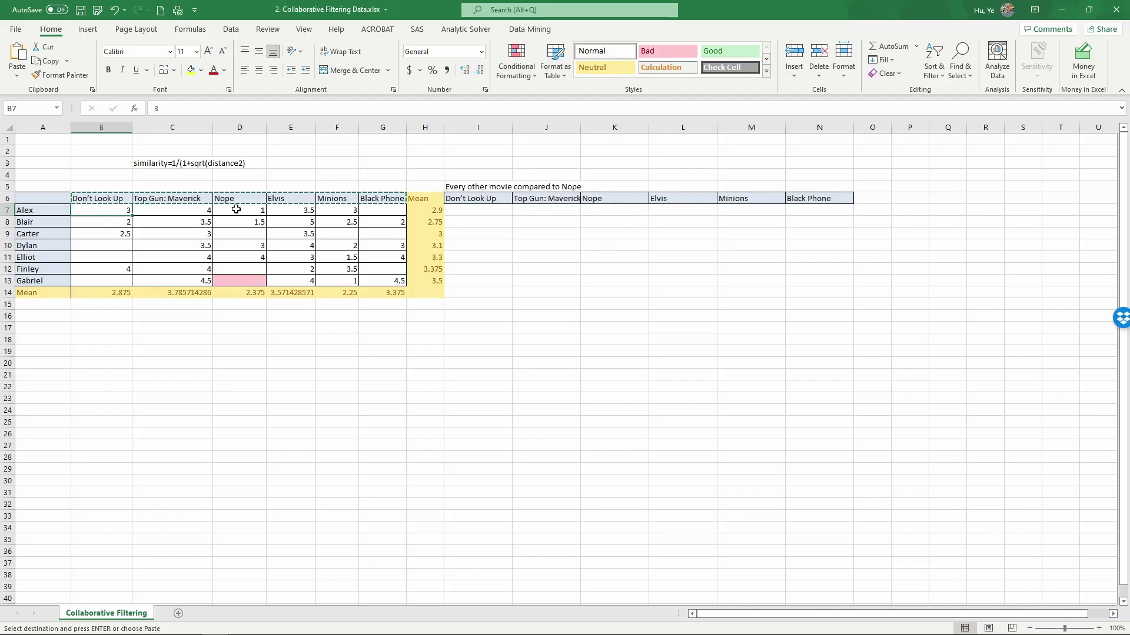
{"action": "left_click", "coordinate": [476, 213]}
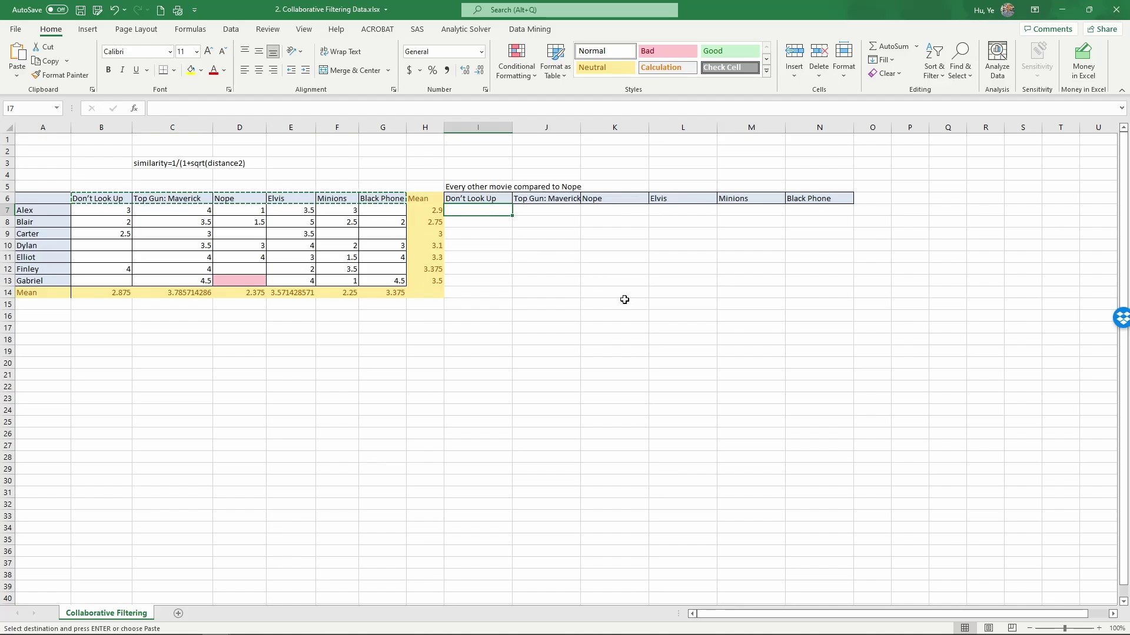
Step: Enter =(B7-$D7)^2 in I7, giving Alex's squared difference of 4
{"action": "type", "text": "="}
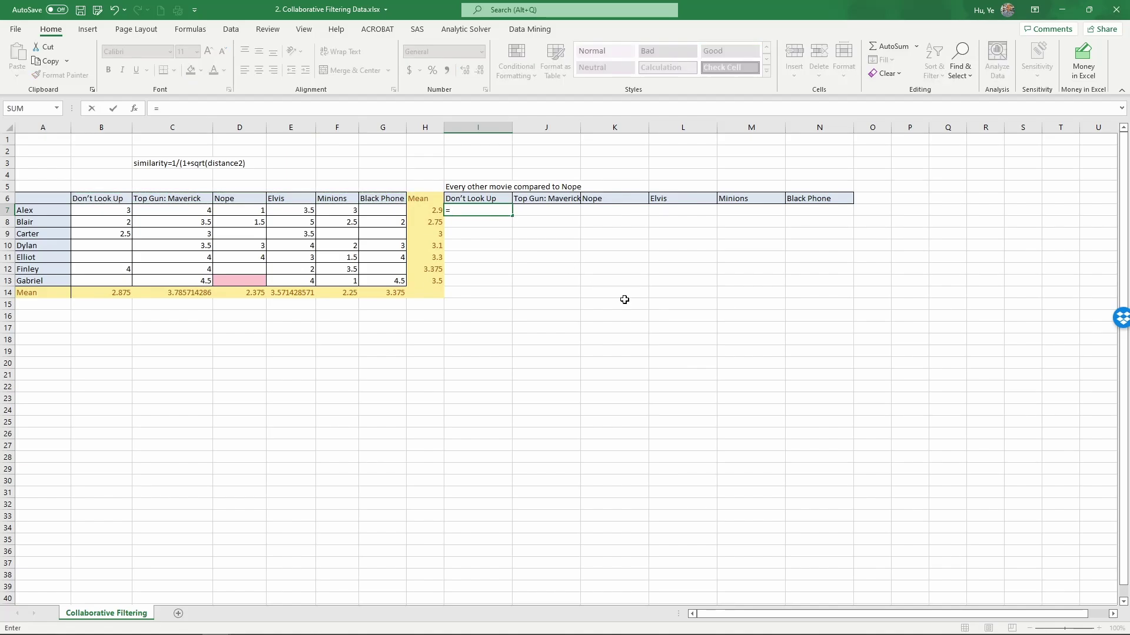
{"action": "type", "text": "("}
{"action": "left_click", "coordinate": [123, 209]}
{"action": "type", "text": "-"}
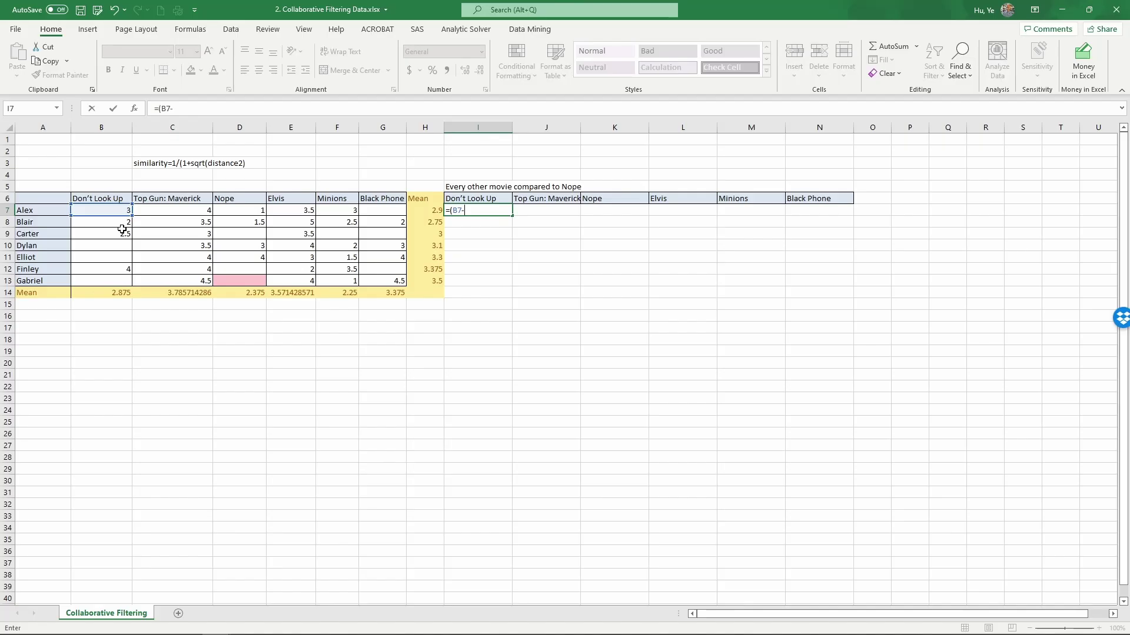
{"action": "left_click", "coordinate": [236, 210]}
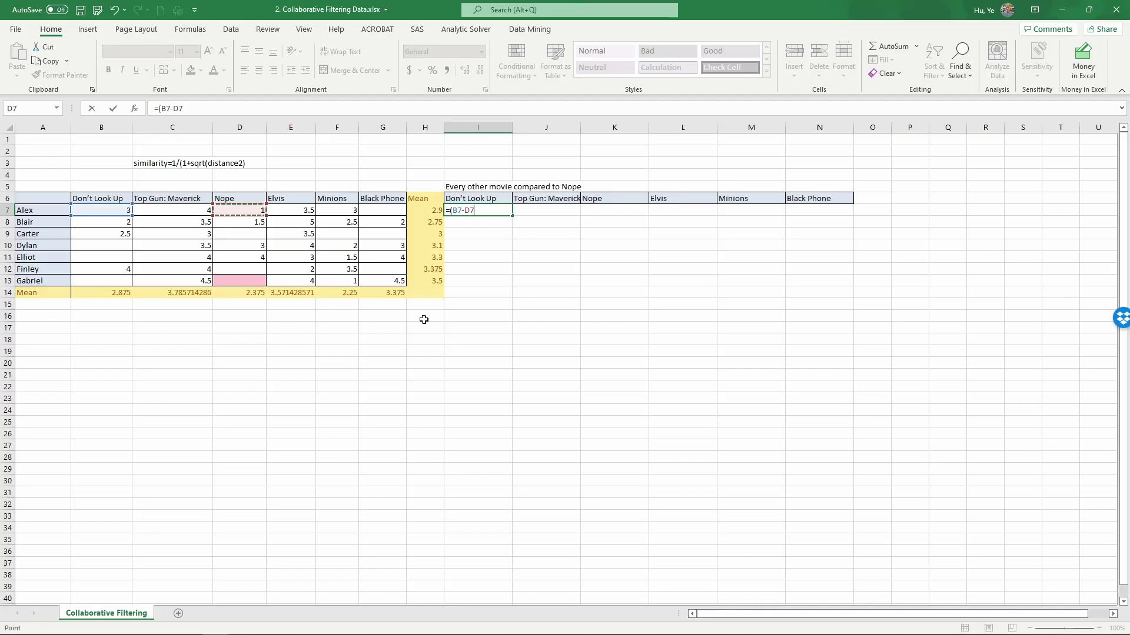
{"action": "key", "text": "F4"}
{"action": "key", "text": "F4"}
{"action": "key", "text": "F4"}
{"action": "type", "text": ")^2"}
{"action": "key", "text": "Return"}
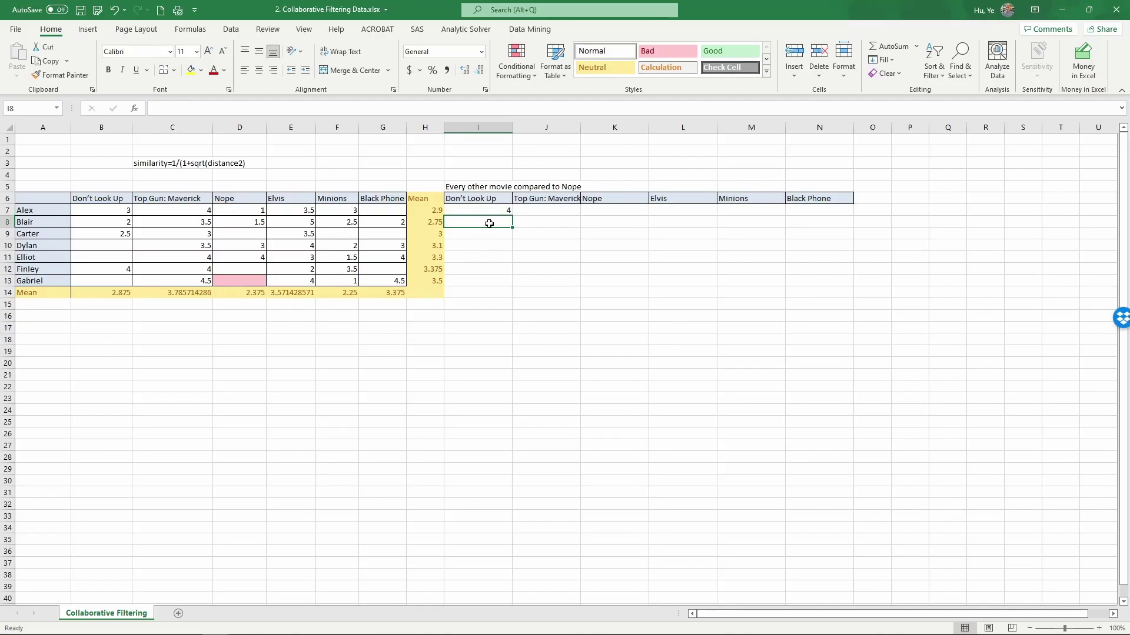
{"action": "left_click", "coordinate": [500, 209]}
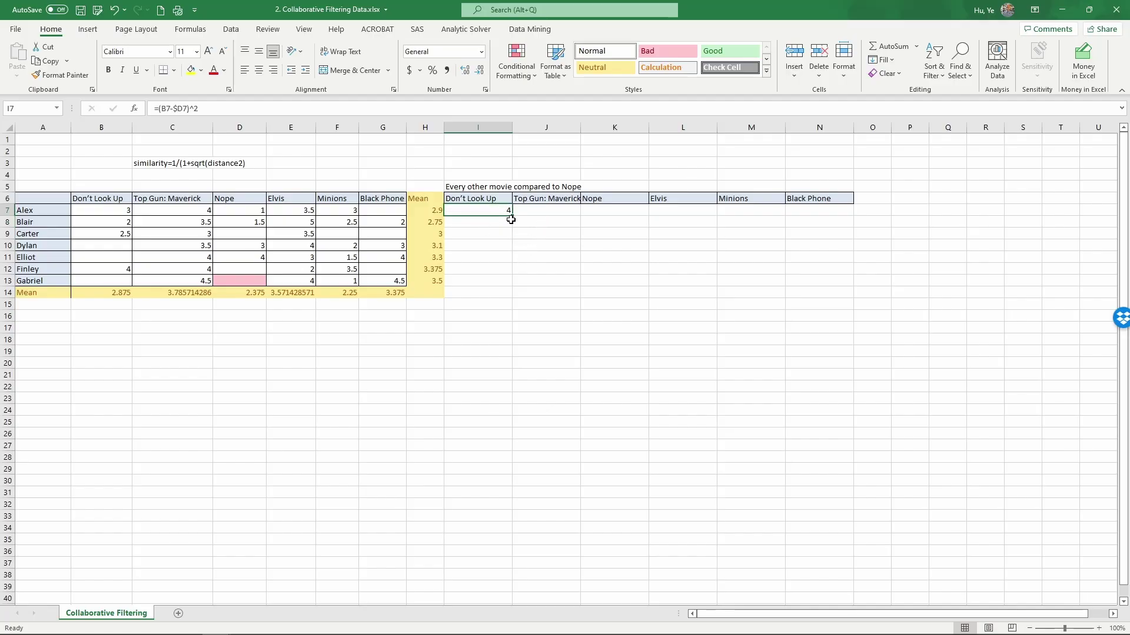
Step: Fill the I7 formula down to I13, then check Carter's ratings against his result in I9
{"action": "left_click_drag", "start_coordinate": [512, 215], "coordinate": [512, 289]}
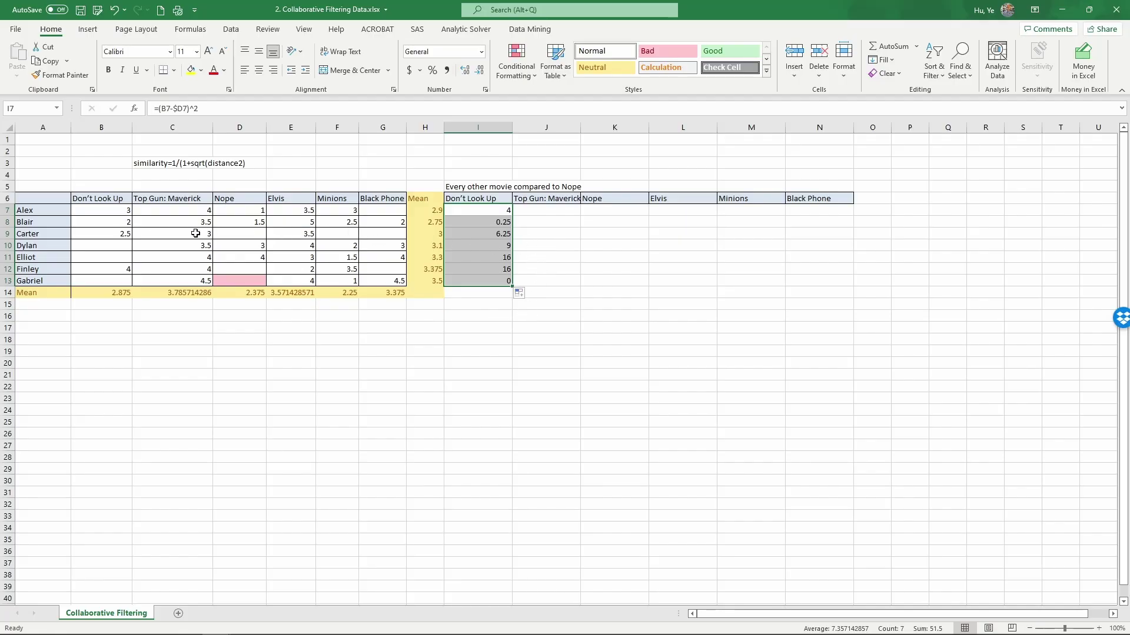
{"action": "left_click", "coordinate": [242, 233]}
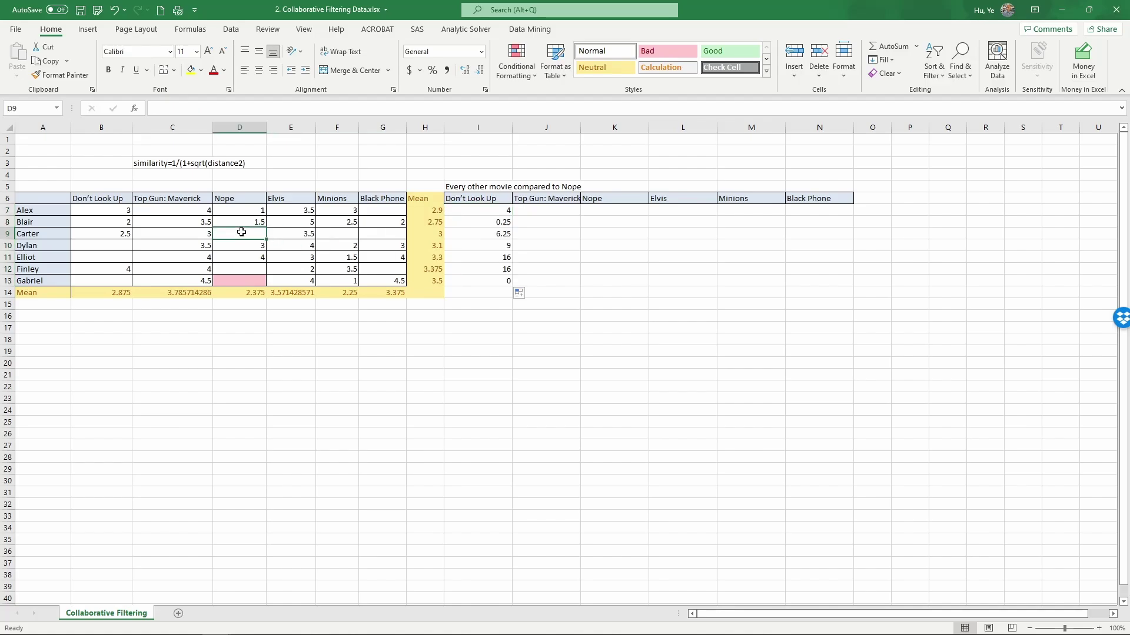
{"action": "left_click", "coordinate": [109, 234]}
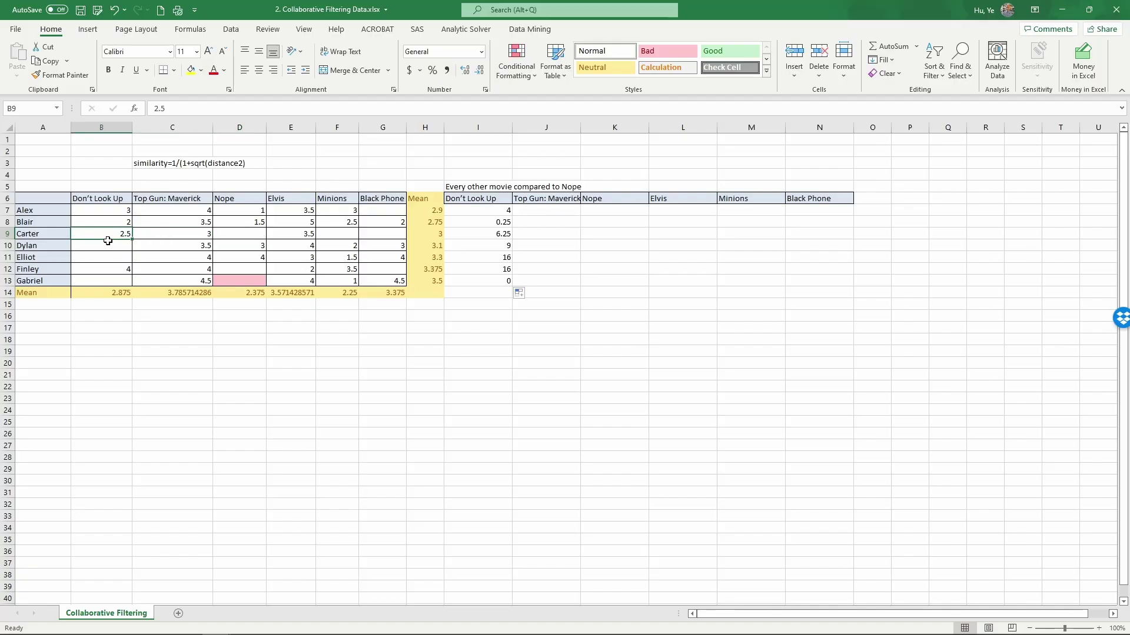
{"action": "left_click", "coordinate": [476, 234]}
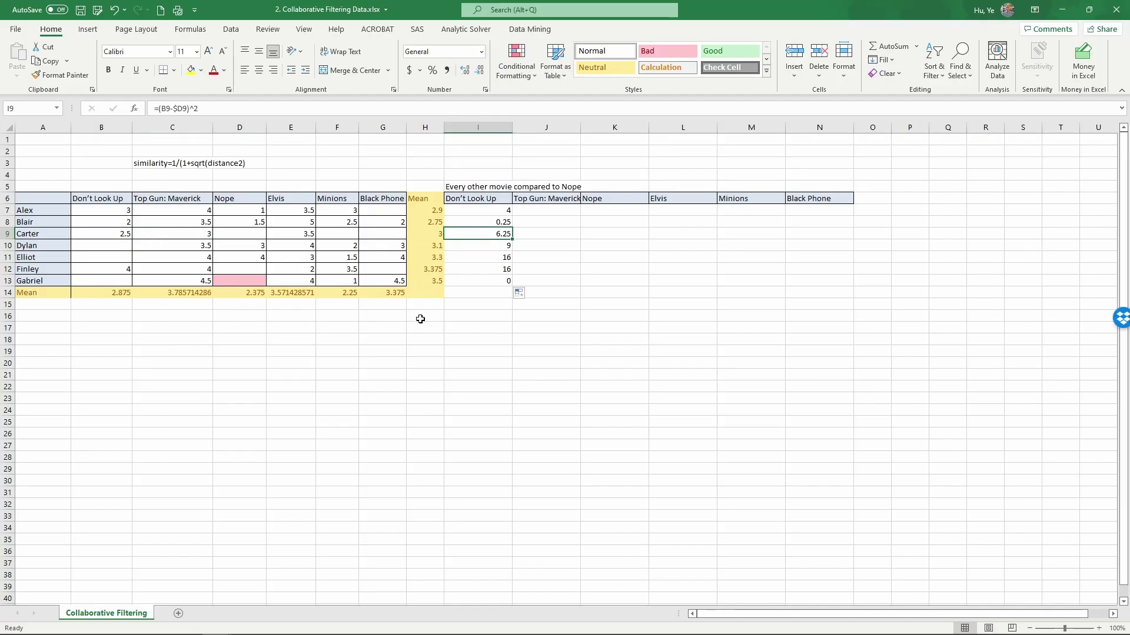
{"action": "left_click", "coordinate": [119, 233]}
{"action": "left_click", "coordinate": [240, 232]}
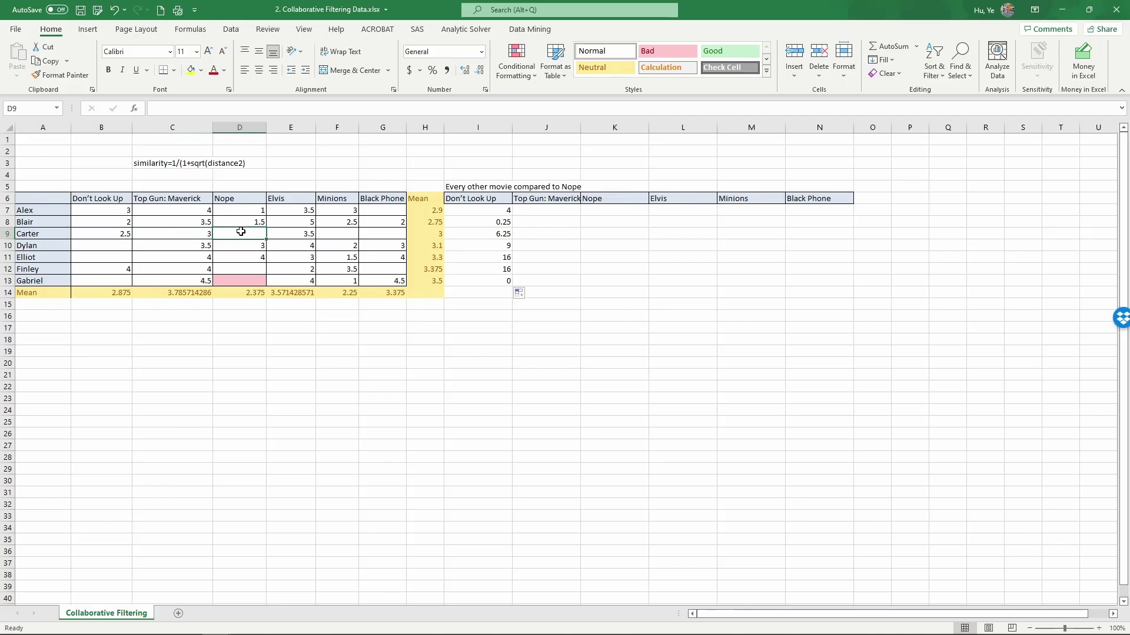
{"action": "left_click", "coordinate": [109, 235]}
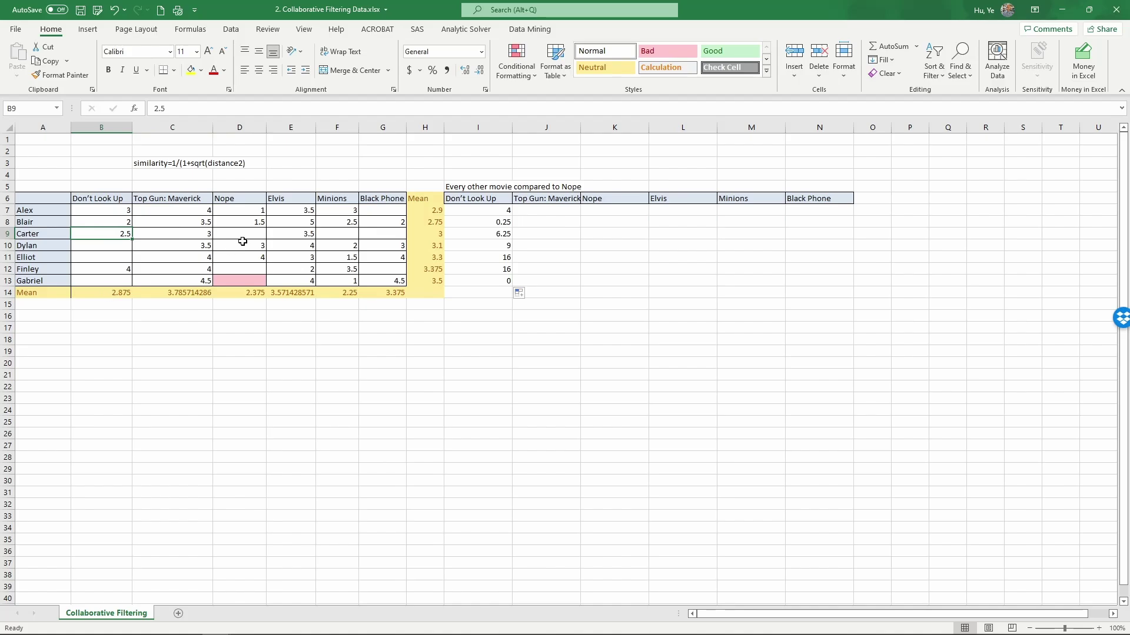
{"action": "left_click", "coordinate": [241, 237]}
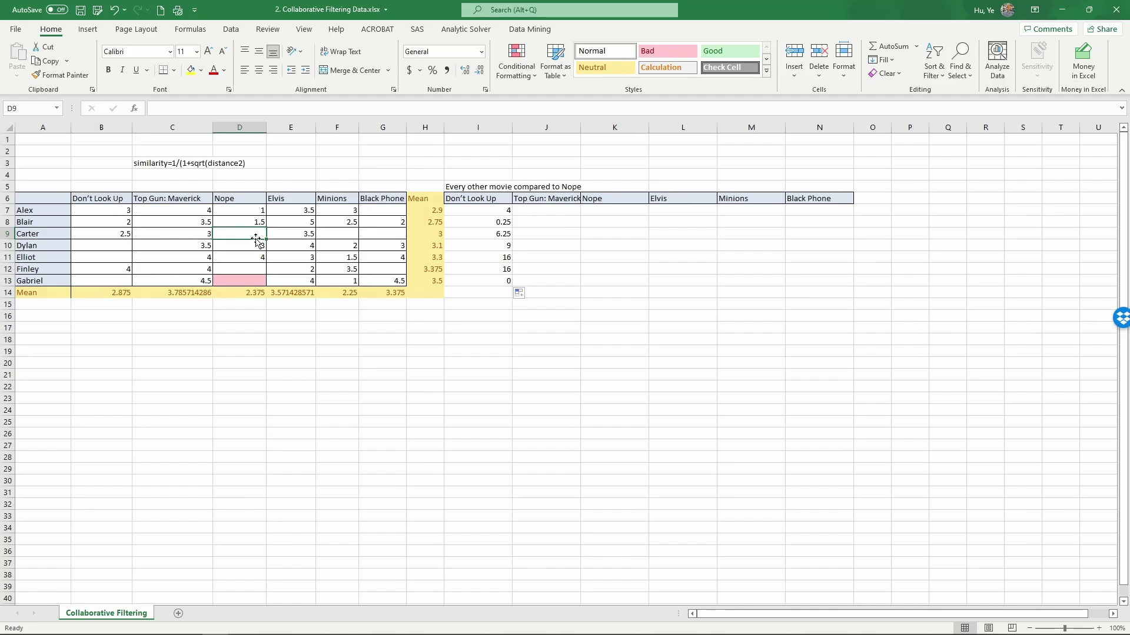
{"action": "left_click", "coordinate": [494, 210]}
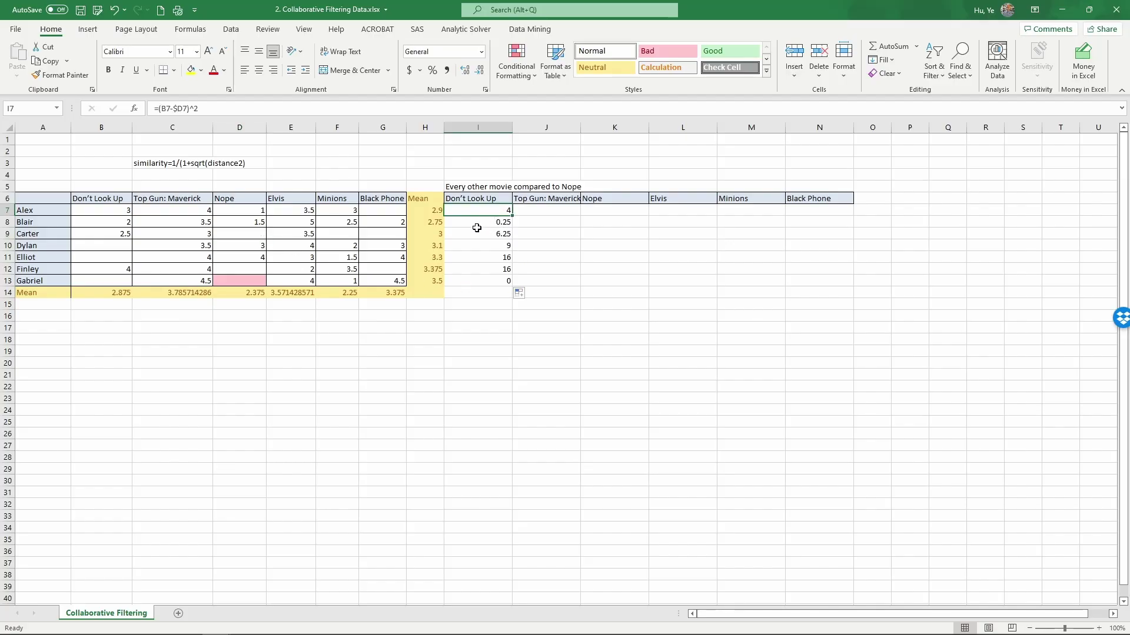
Step: Rewrite I7 as =IF(AND(B7>0,$D7>0),(B7-$D7)^2,"-") so missing ratings show a dash
{"action": "left_click", "coordinate": [157, 107]}
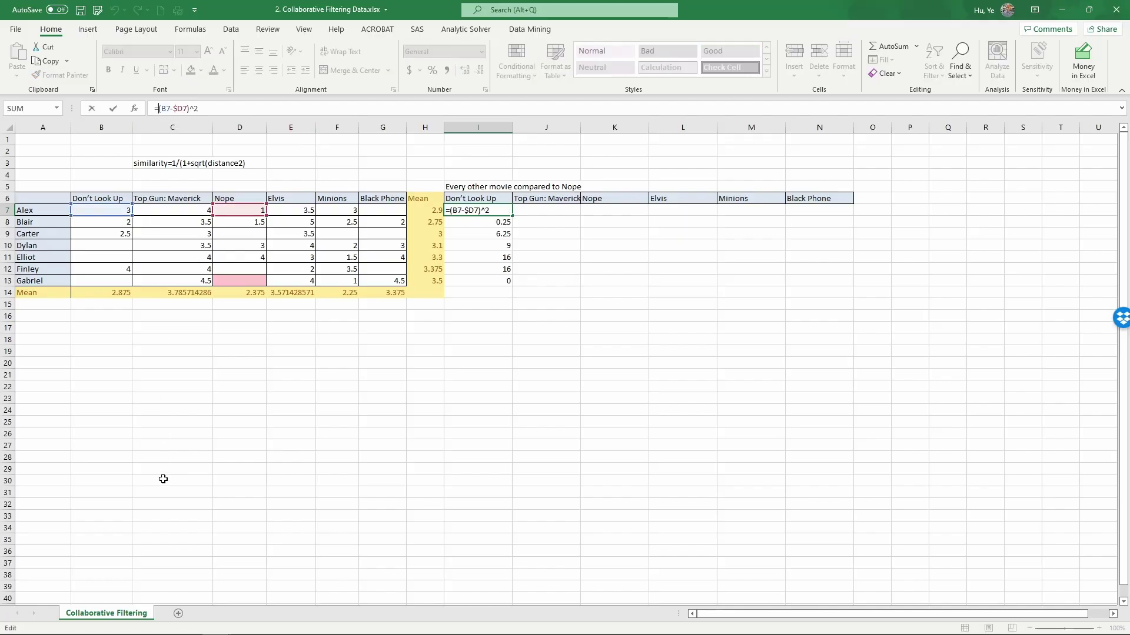
{"action": "type", "text": "if"}
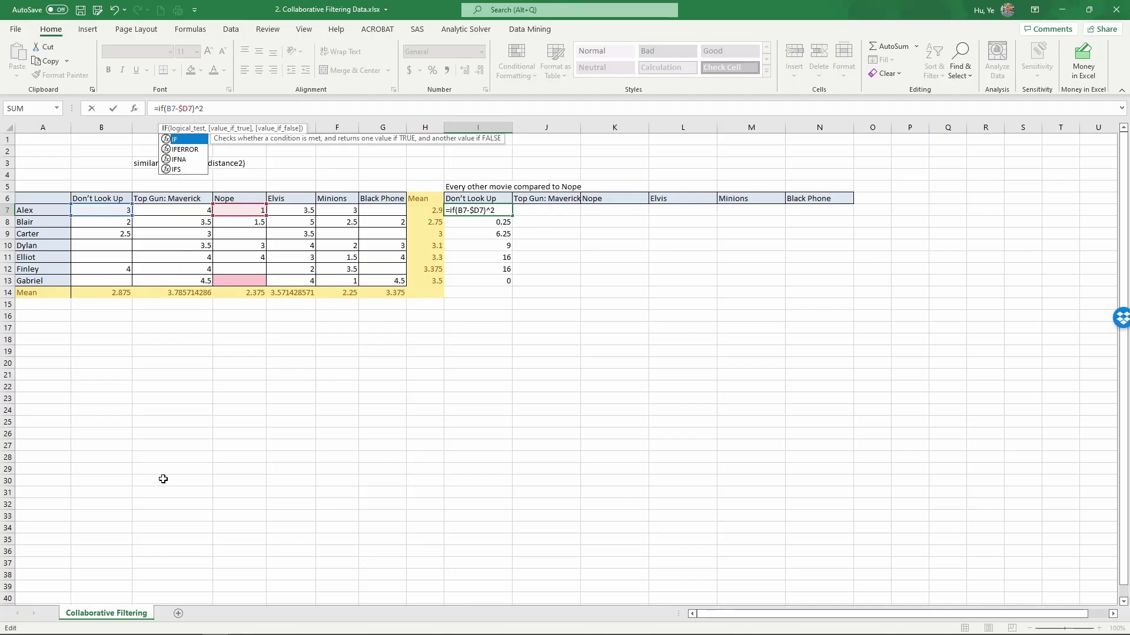
{"action": "type", "text": "("}
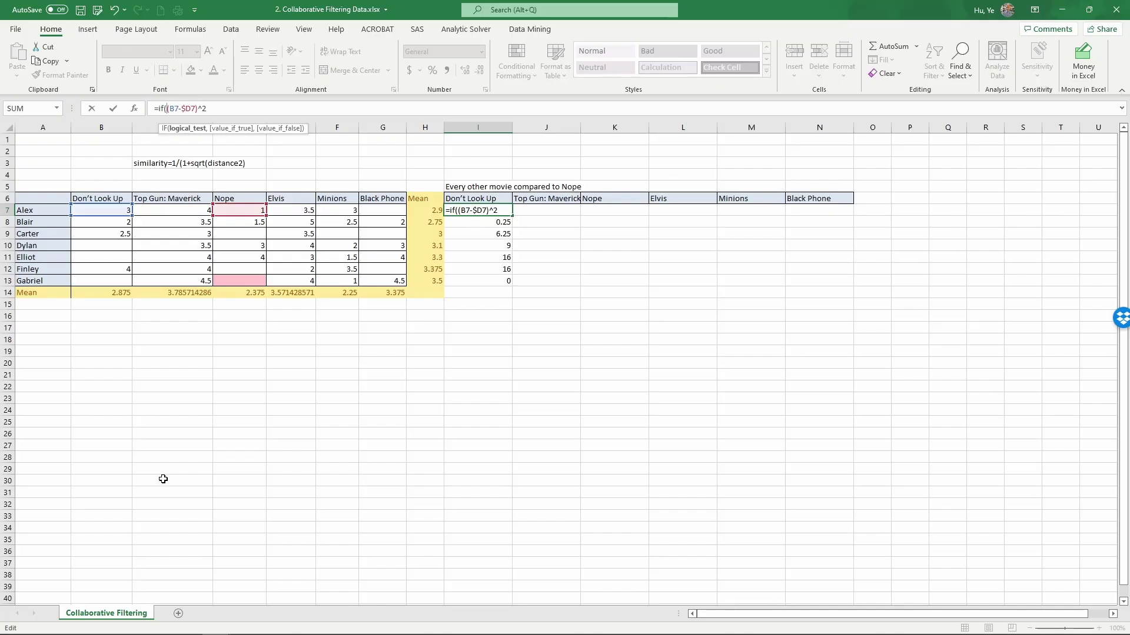
{"action": "type", "text": "and"}
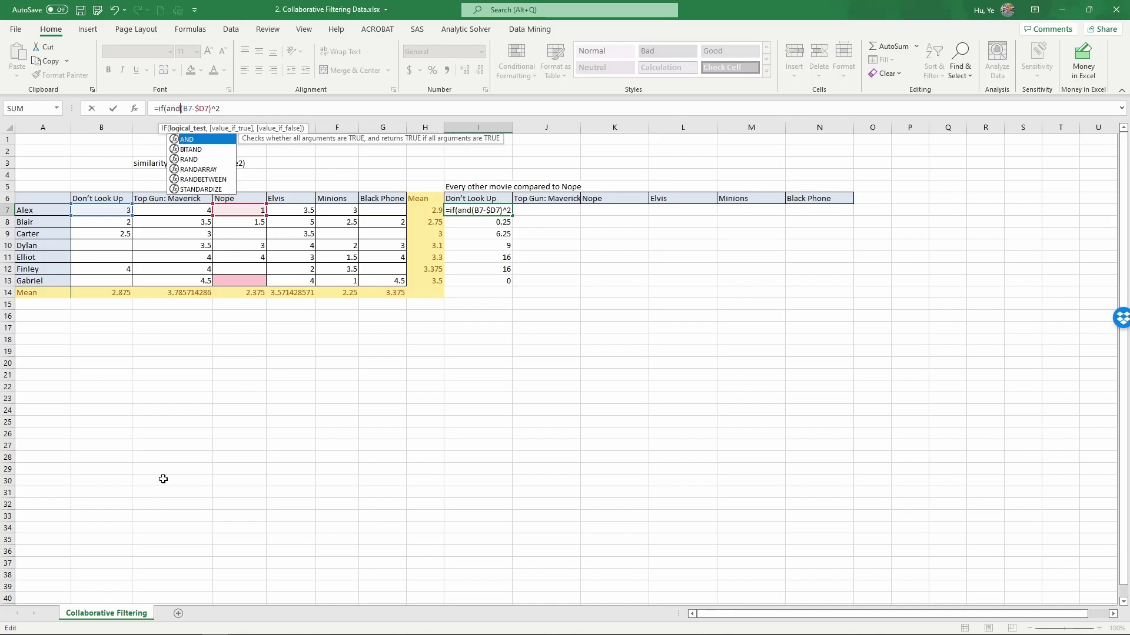
{"action": "type", "text": "("}
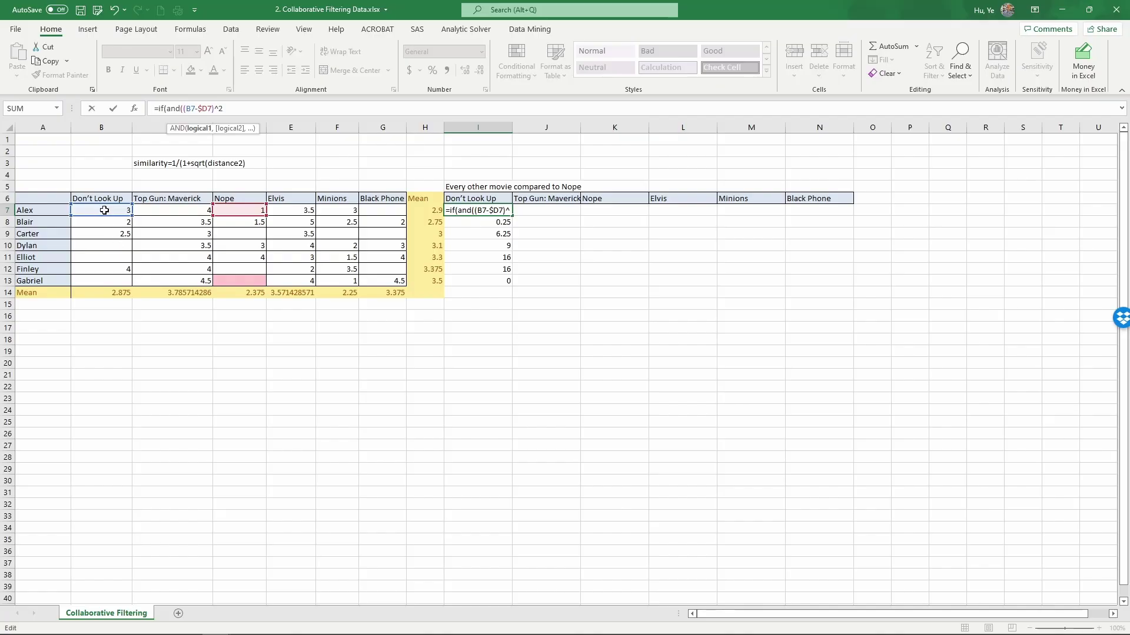
{"action": "left_click", "coordinate": [104, 211]}
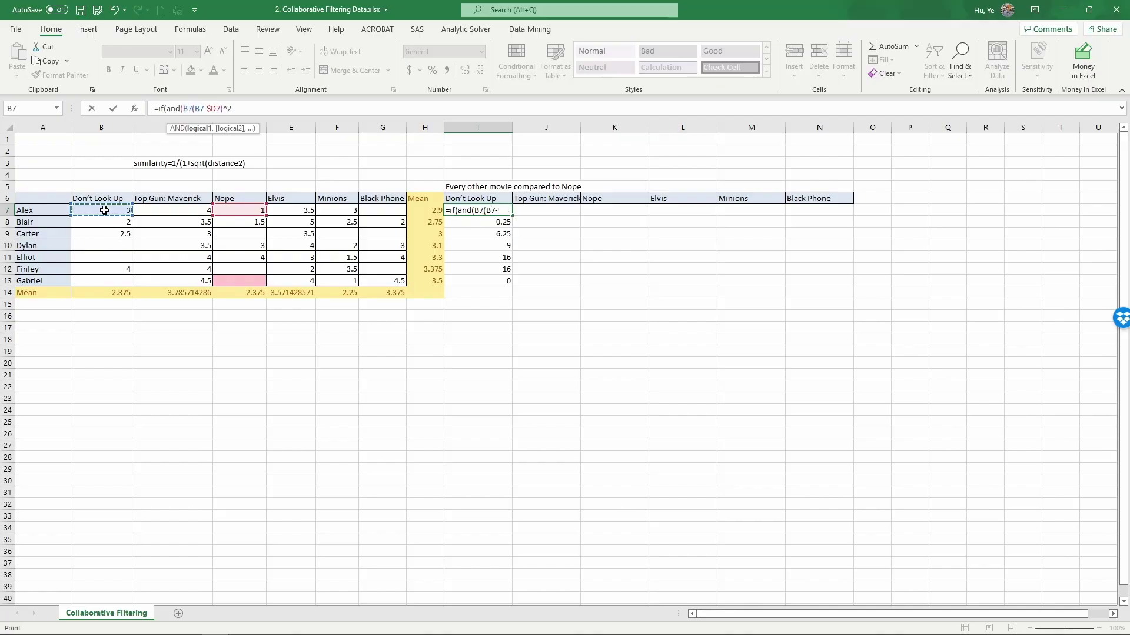
{"action": "type", "text": ">0,"}
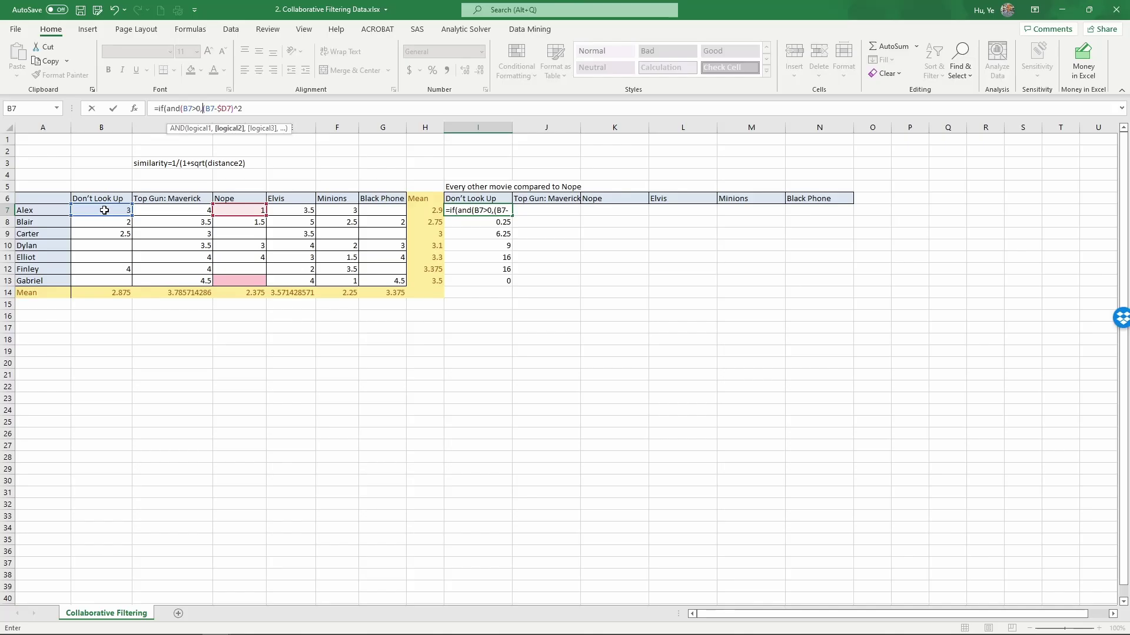
{"action": "left_click", "coordinate": [247, 213]}
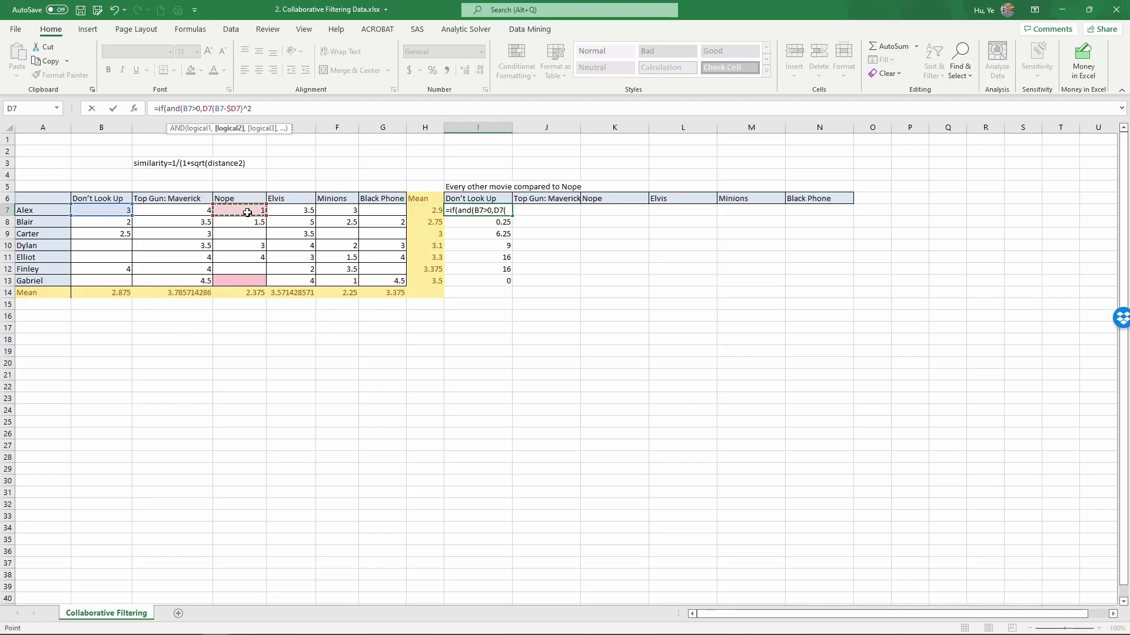
{"action": "key", "text": "F4"}
{"action": "key", "text": "F4"}
{"action": "key", "text": "F4"}
{"action": "type", "text": ">0"}
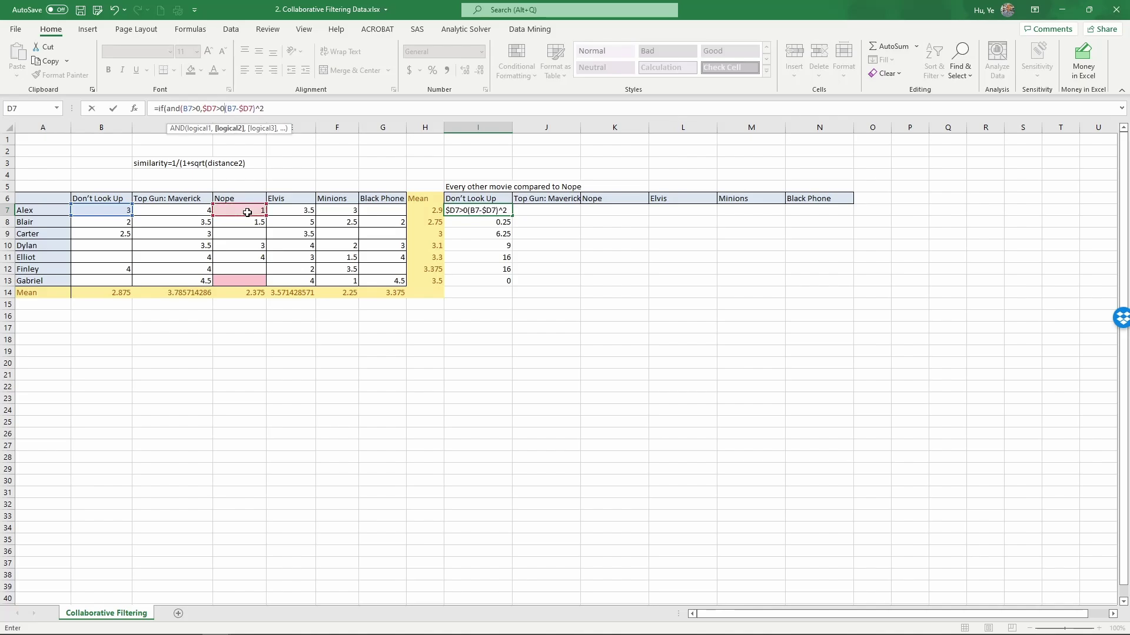
{"action": "type", "text": "),"}
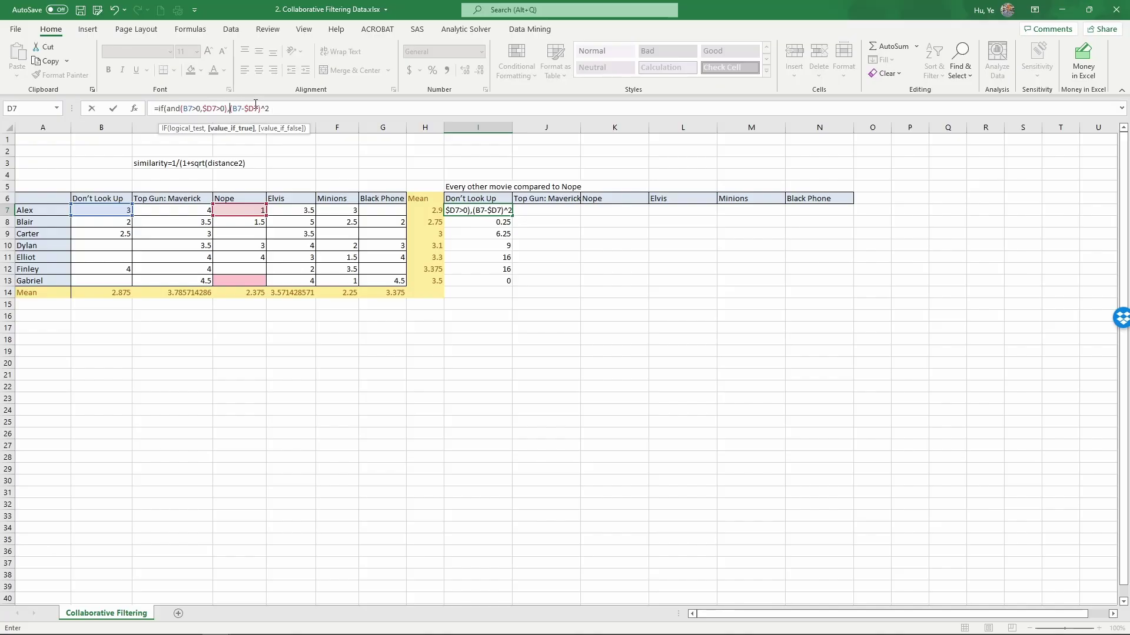
{"action": "left_click", "coordinate": [301, 111]}
{"action": "type", "text": ","}
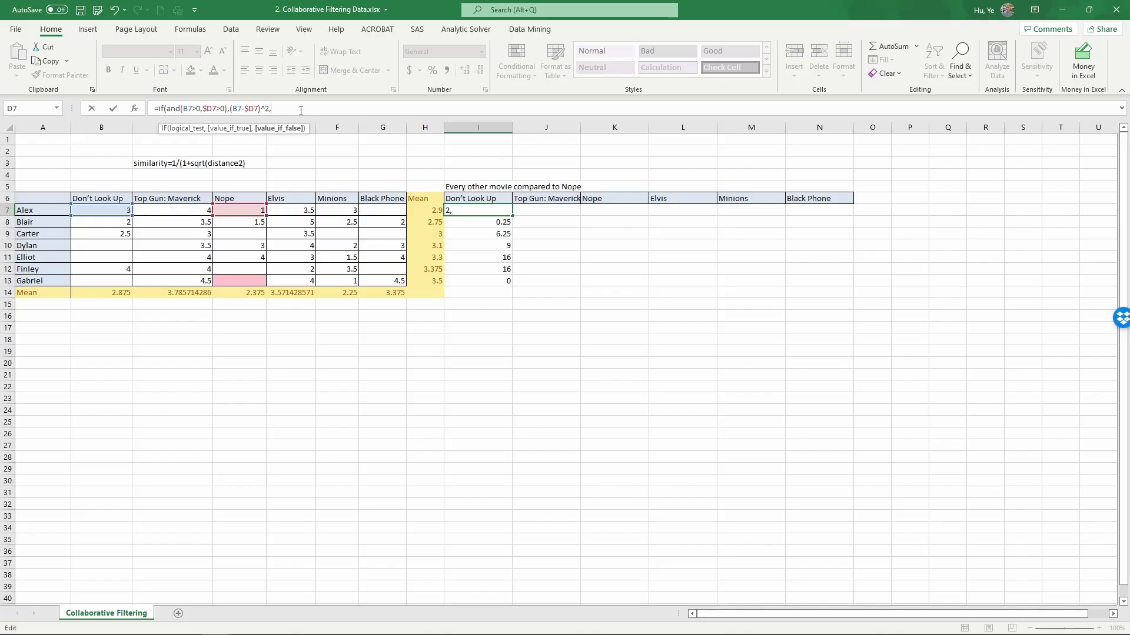
{"action": "type", "text": "\"-\""}
{"action": "type", "text": ")"}
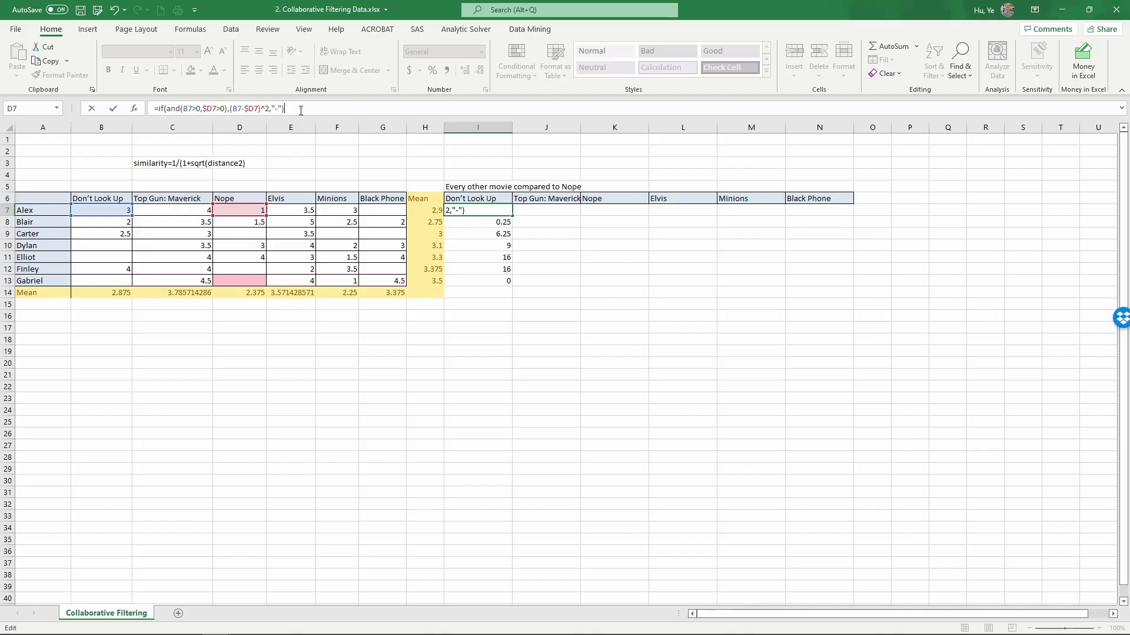
{"action": "key", "text": "Return"}
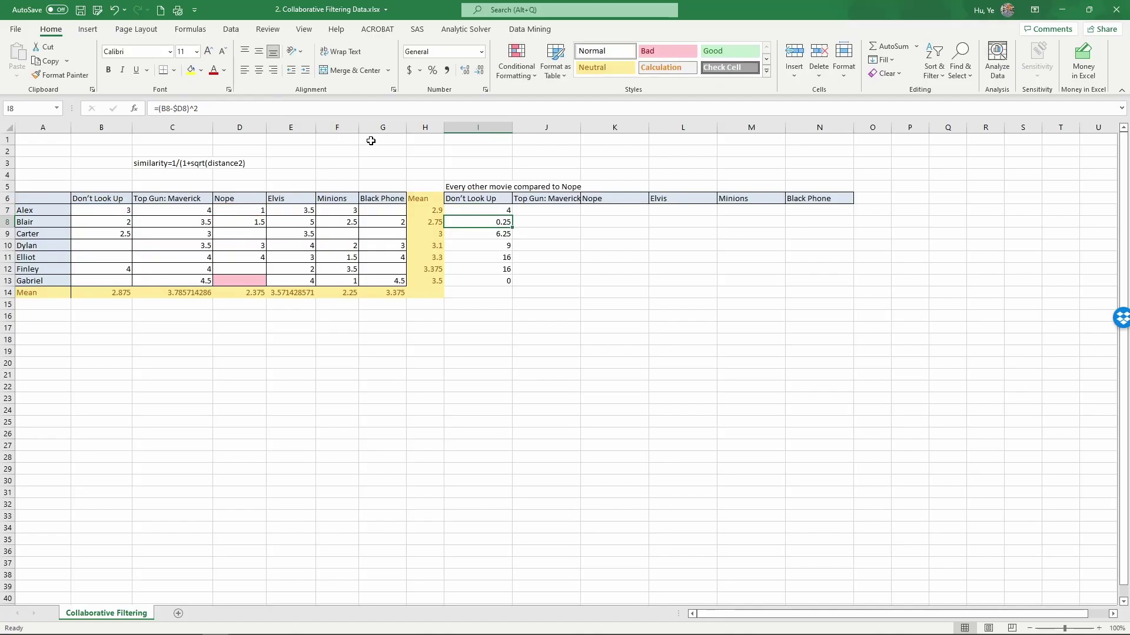
Step: Fill I7's IF formula down to I13 and enter Finley's Don't Look Up rating of 4
{"action": "left_click", "coordinate": [509, 210]}
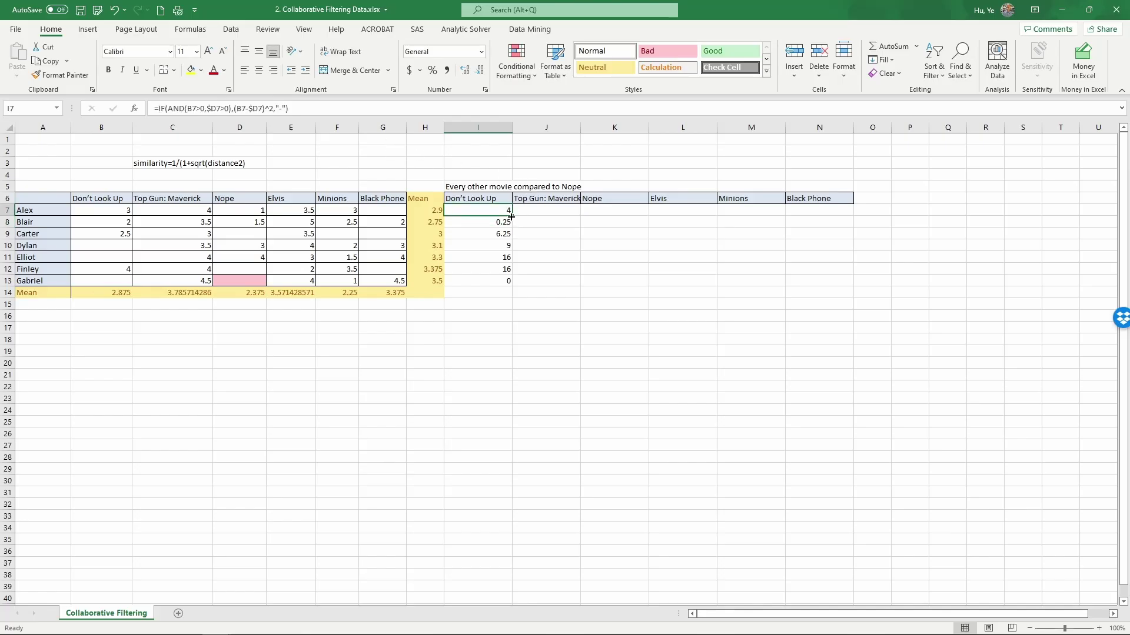
{"action": "left_click_drag", "start_coordinate": [512, 216], "coordinate": [509, 287]}
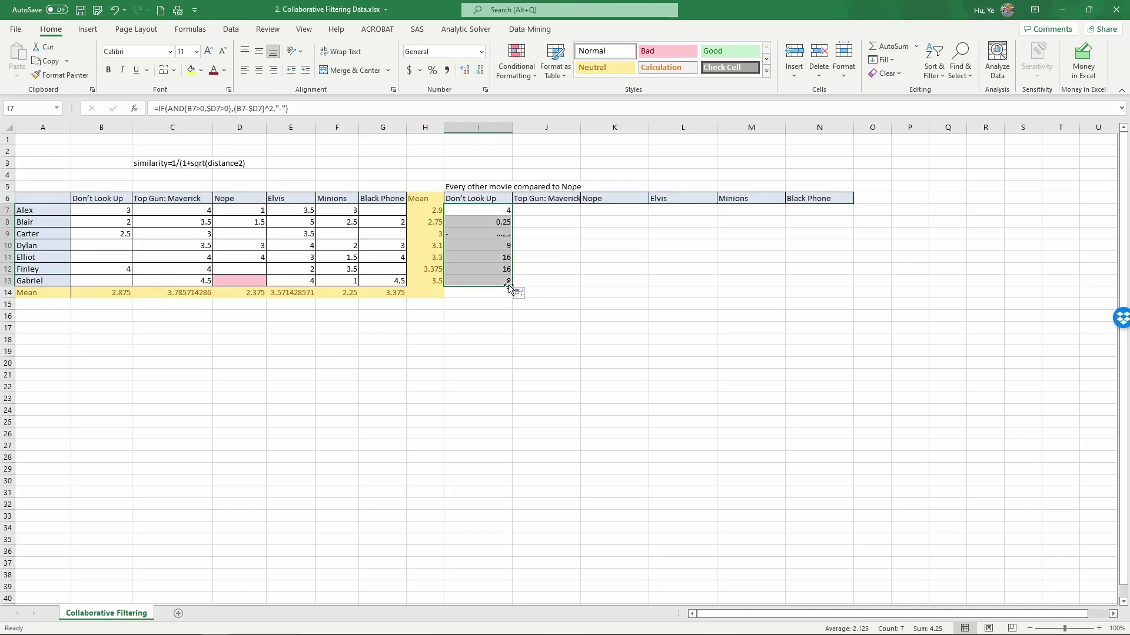
{"action": "left_click", "coordinate": [126, 247]}
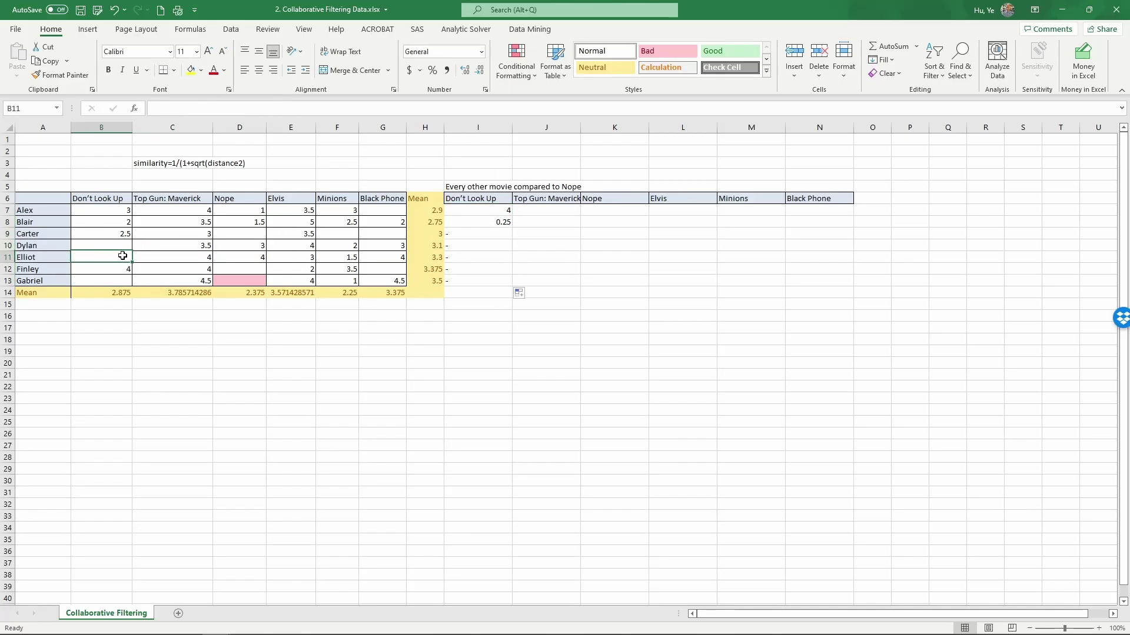
{"action": "left_click", "coordinate": [246, 248]}
{"action": "left_click_drag", "start_coordinate": [246, 248], "coordinate": [245, 258]}
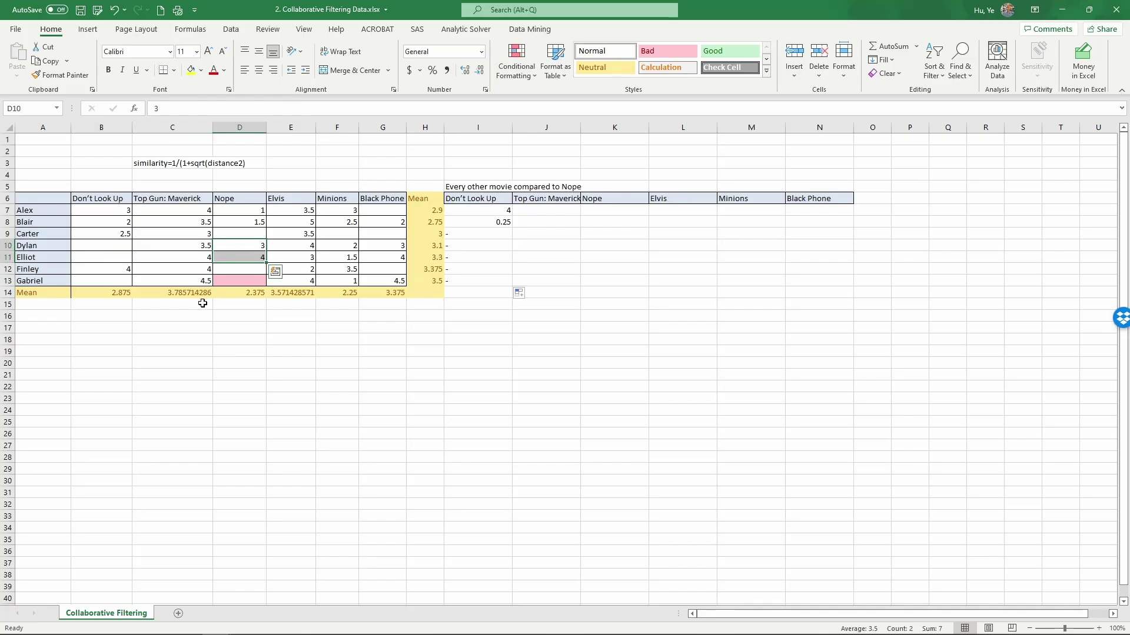
{"action": "left_click", "coordinate": [126, 271]}
{"action": "type", "text": "4"}
{"action": "left_click", "coordinate": [251, 272]}
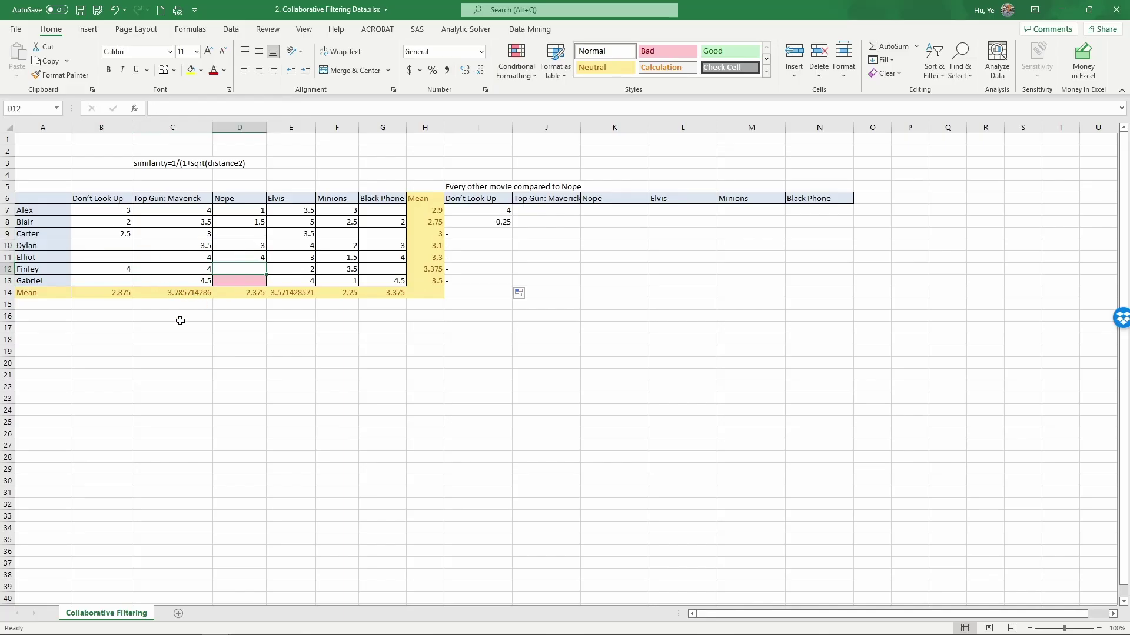
Step: Copy I7:I13 across to column N, check the Nope column results, and widen column H
{"action": "left_click", "coordinate": [482, 212]}
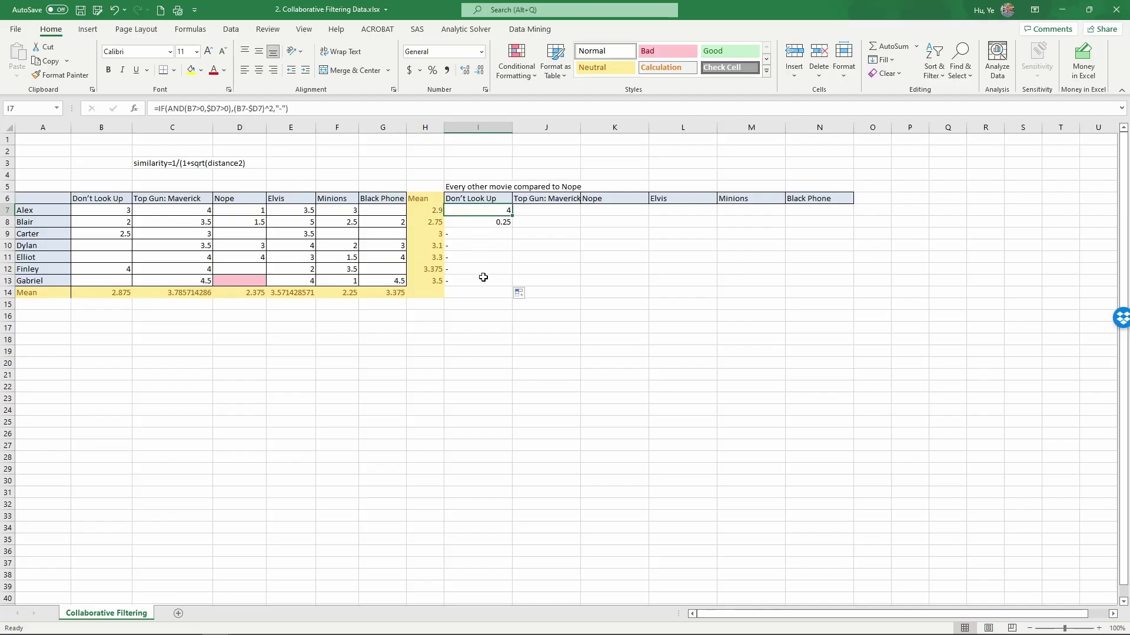
{"action": "left_click_drag", "start_coordinate": [493, 209], "coordinate": [498, 278]}
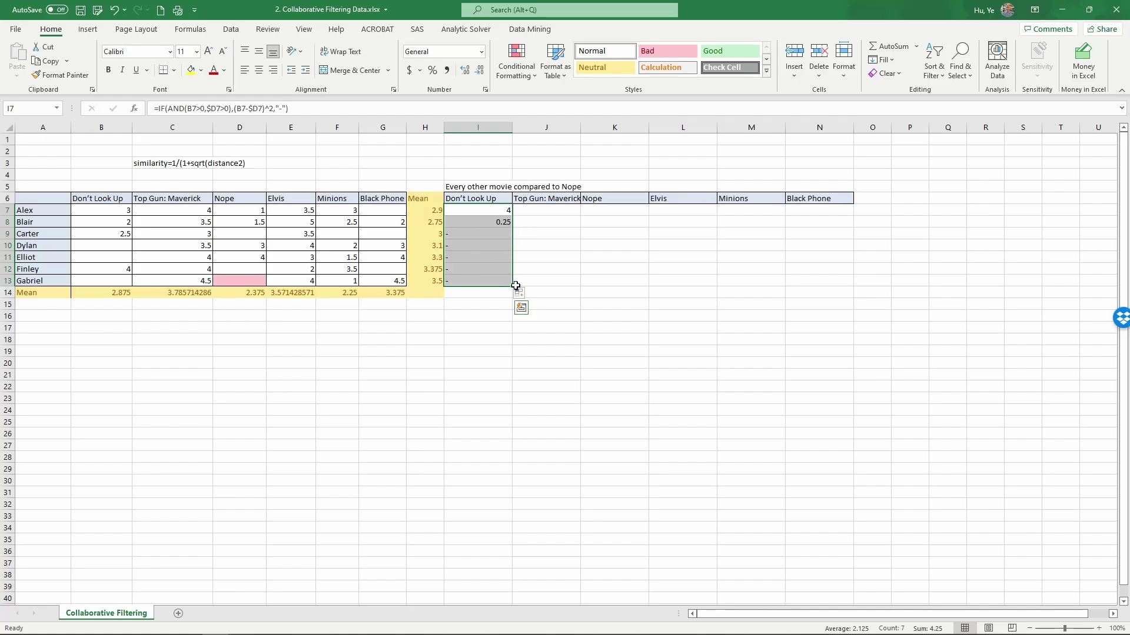
{"action": "left_click_drag", "start_coordinate": [515, 285], "coordinate": [830, 272]}
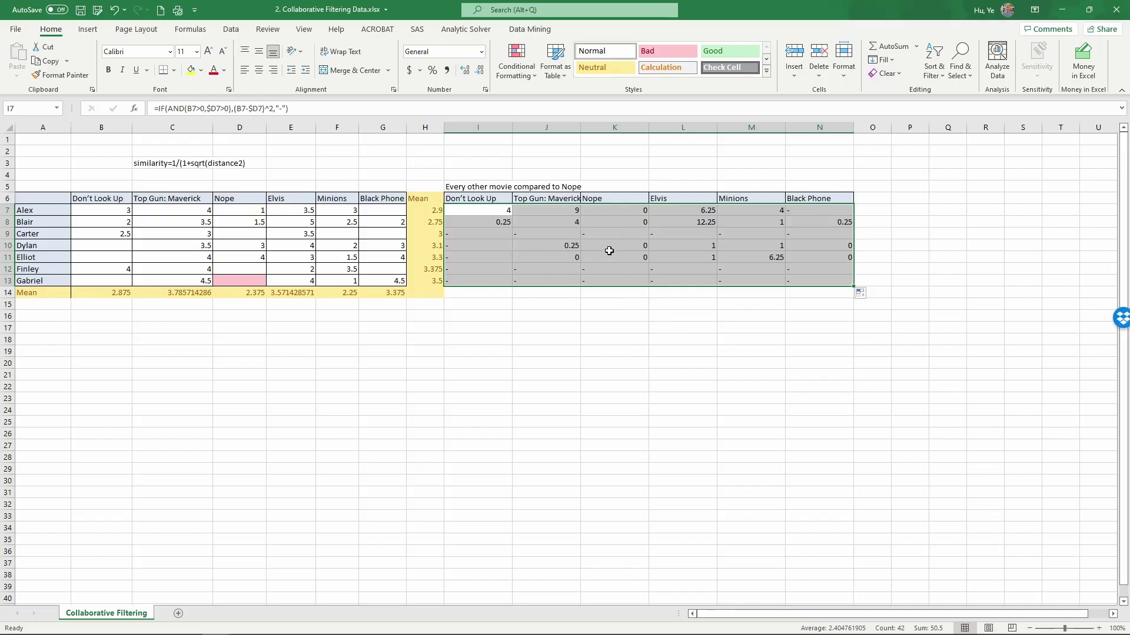
{"action": "left_click", "coordinate": [622, 211]}
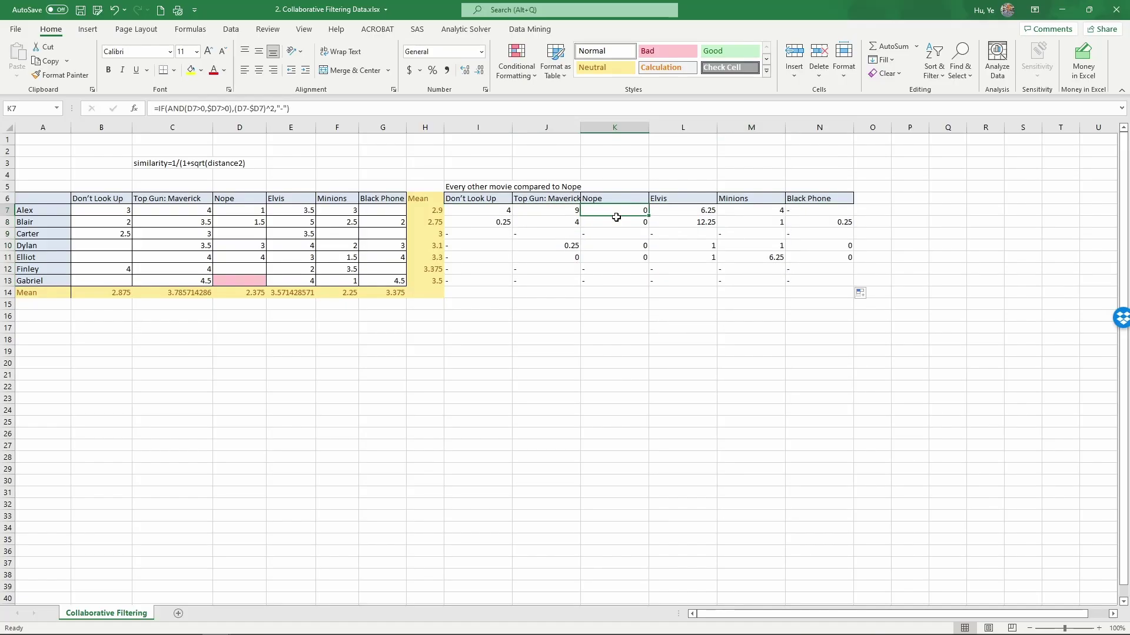
{"action": "left_click_drag", "start_coordinate": [616, 210], "coordinate": [617, 253]}
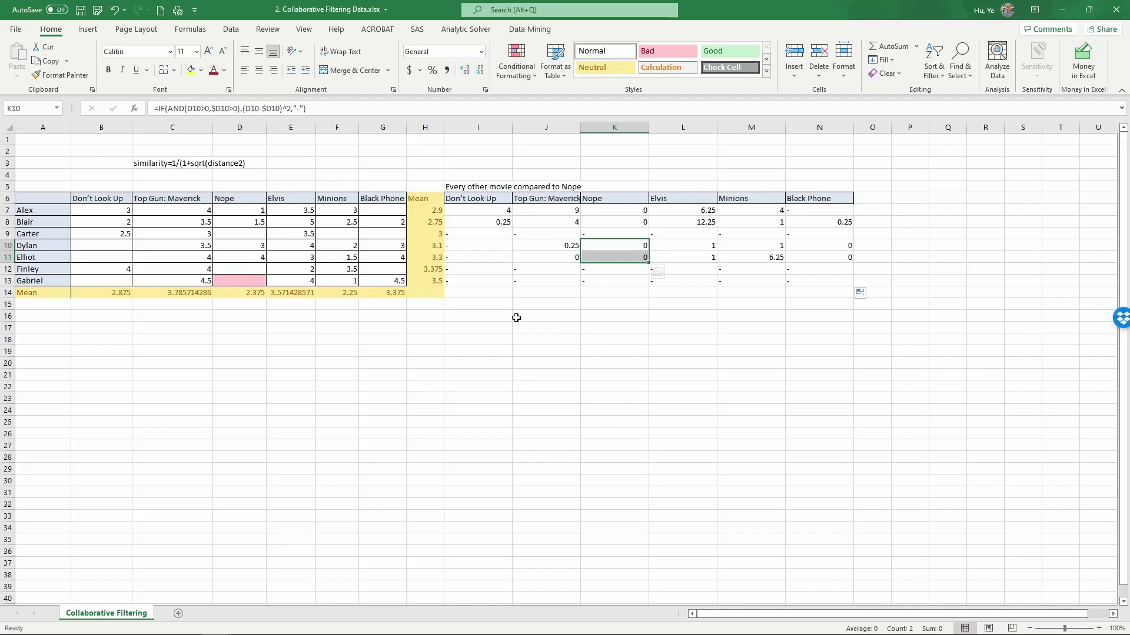
{"action": "left_click_drag", "start_coordinate": [445, 124], "coordinate": [457, 124]}
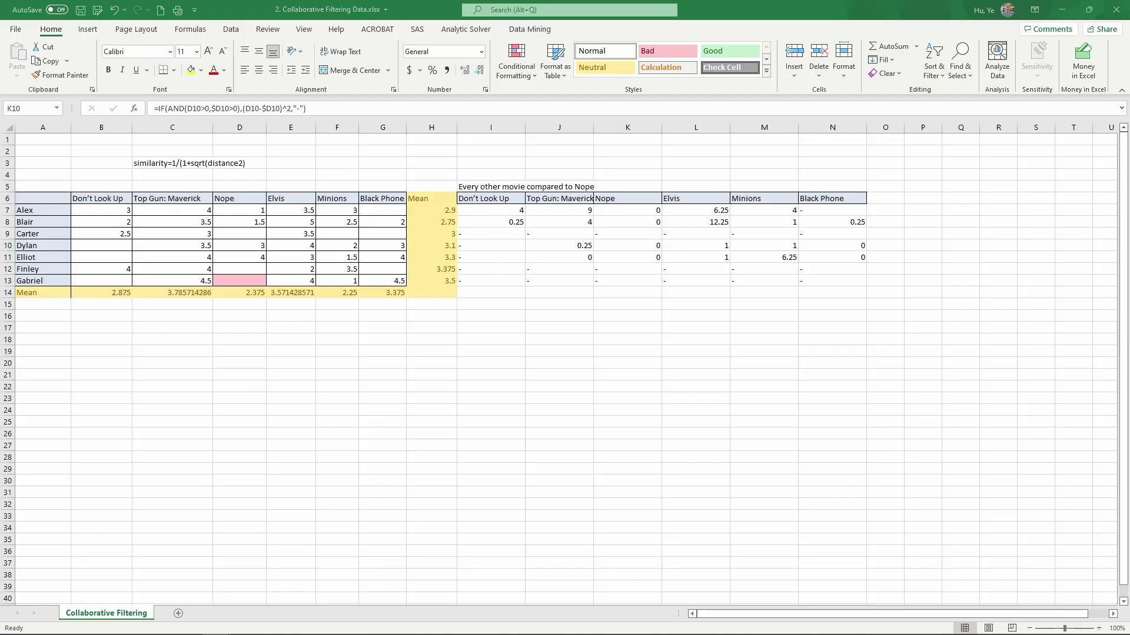
Step: Type Distance>> in H14 and Similarity in H15, giving both the Normal cell style
{"action": "left_click", "coordinate": [432, 292]}
{"action": "type", "text": "Di"}
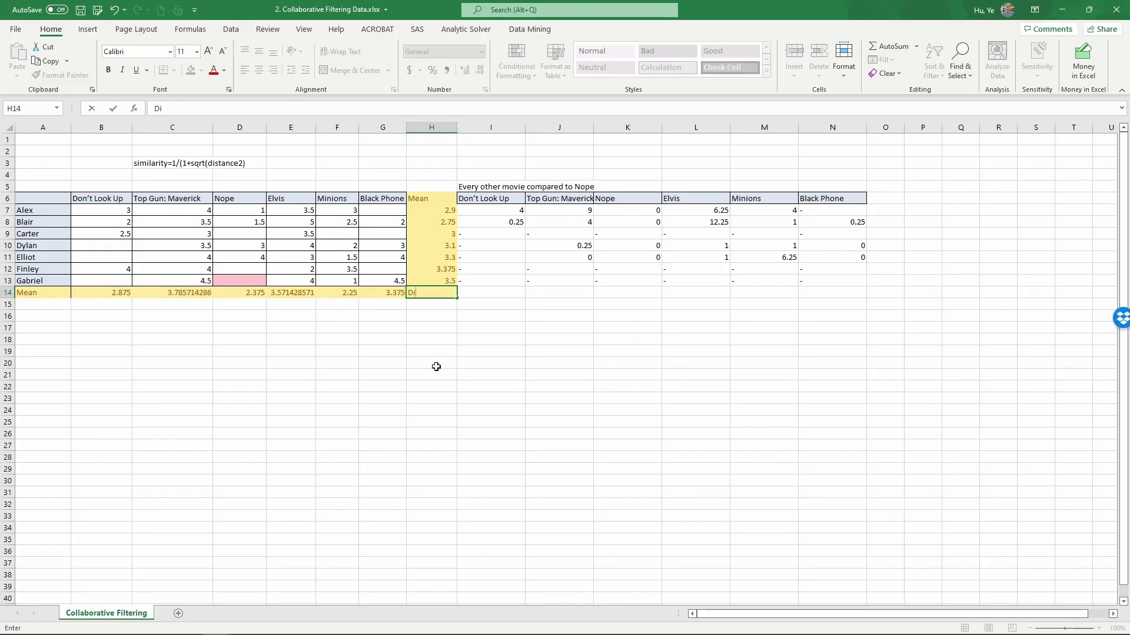
{"action": "type", "text": "stance>>"}
{"action": "key", "text": "Return"}
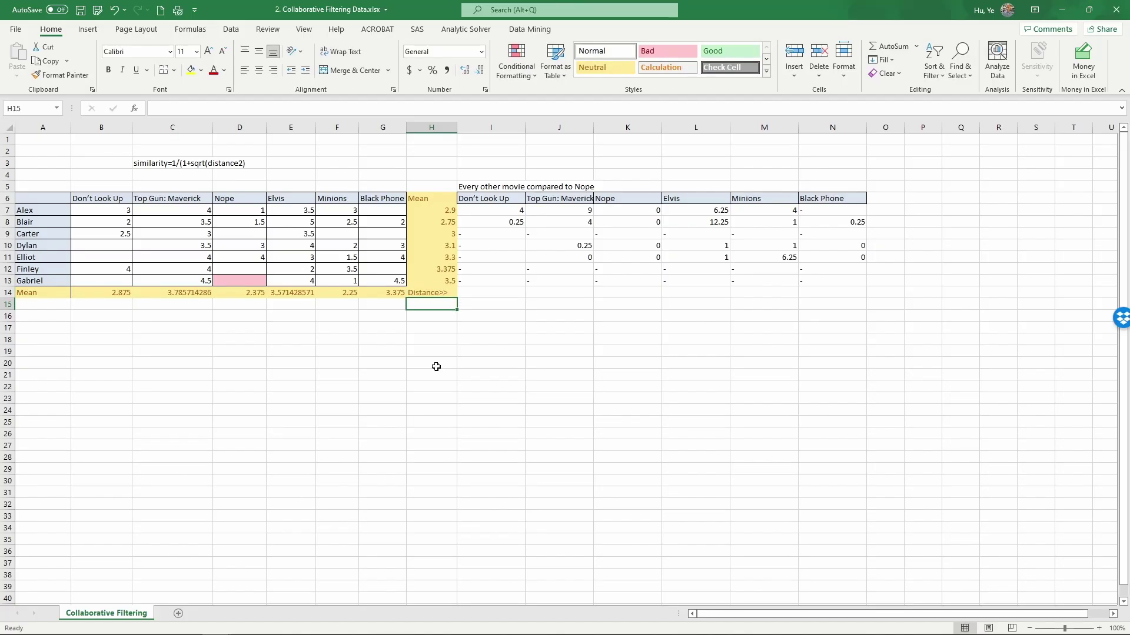
{"action": "type", "text": "Si"}
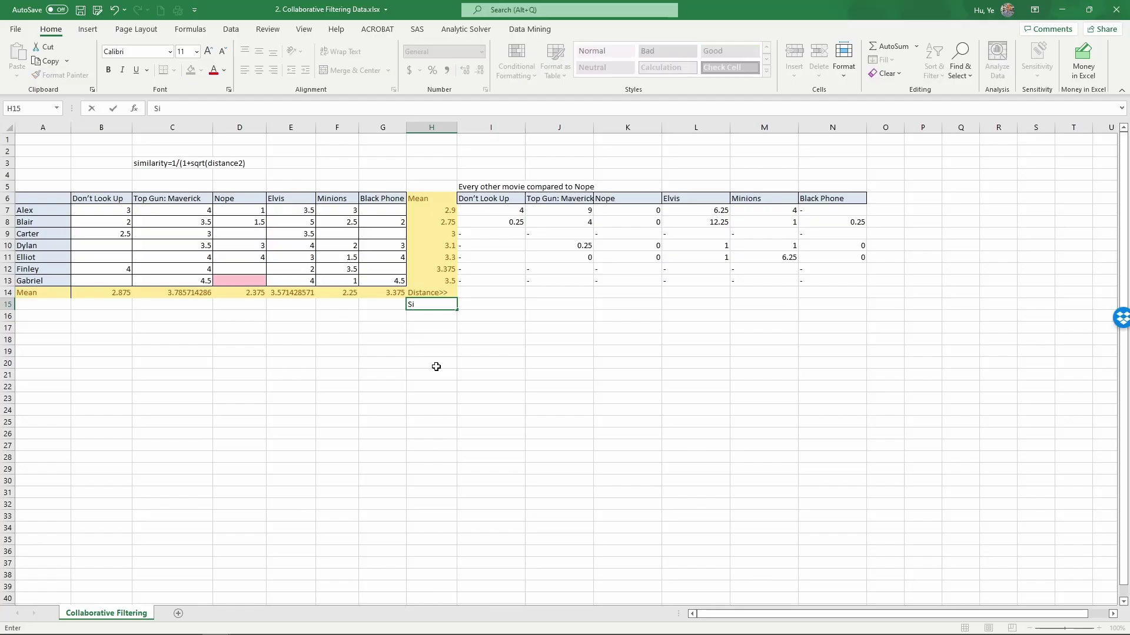
{"action": "type", "text": "milarity"}
{"action": "key", "text": "Return"}
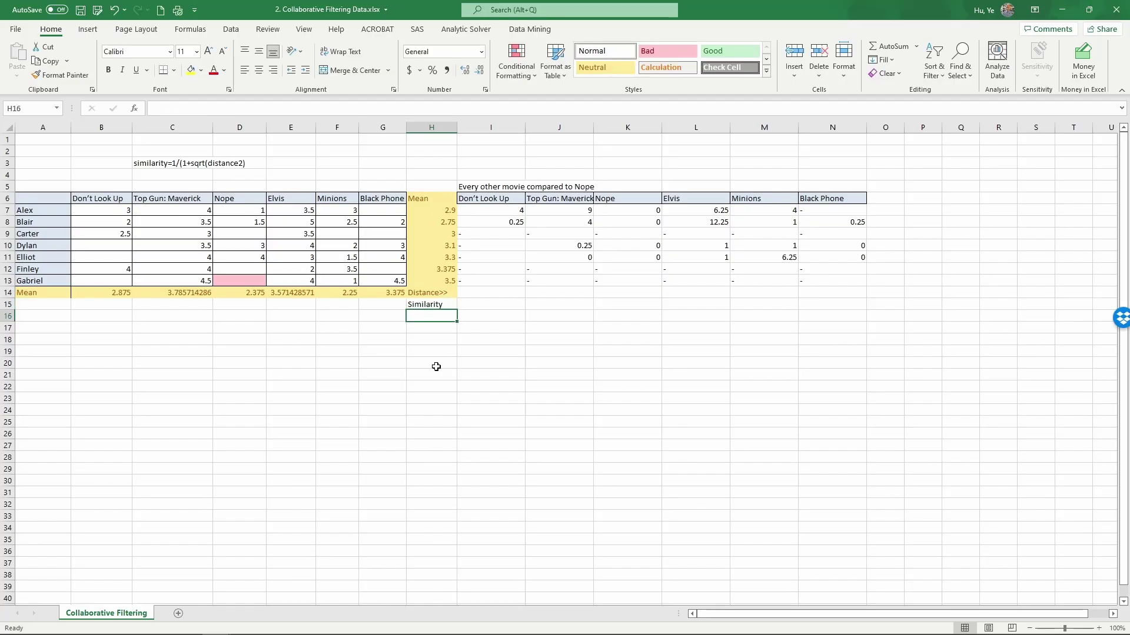
{"action": "key", "text": "Up"}
{"action": "key", "text": "Right"}
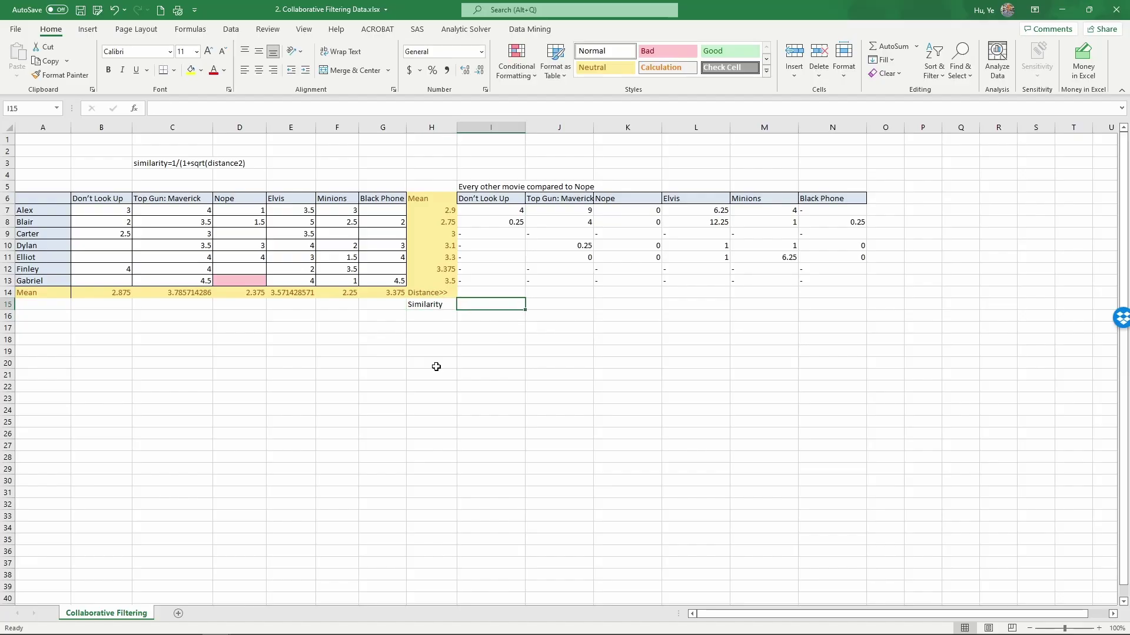
{"action": "left_click_drag", "start_coordinate": [434, 292], "coordinate": [436, 305]}
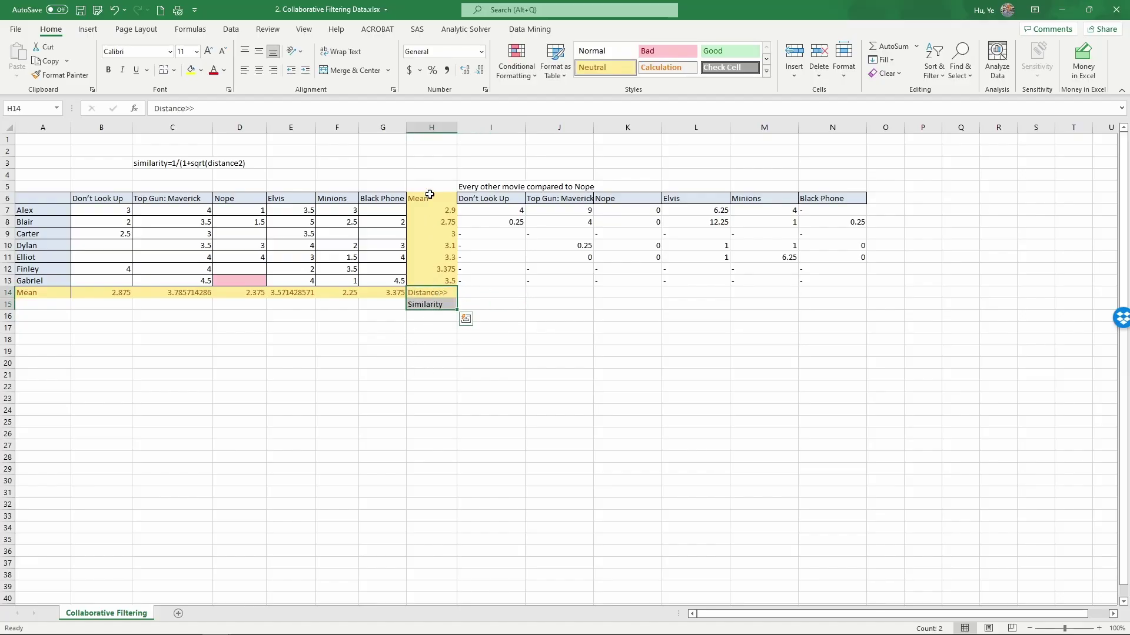
{"action": "left_click", "coordinate": [608, 54]}
Step: Sum squared differences with =SUM(I7:I13) across I14:N14 (4.25 to 0.25), without yellow fill
{"action": "left_click", "coordinate": [477, 292]}
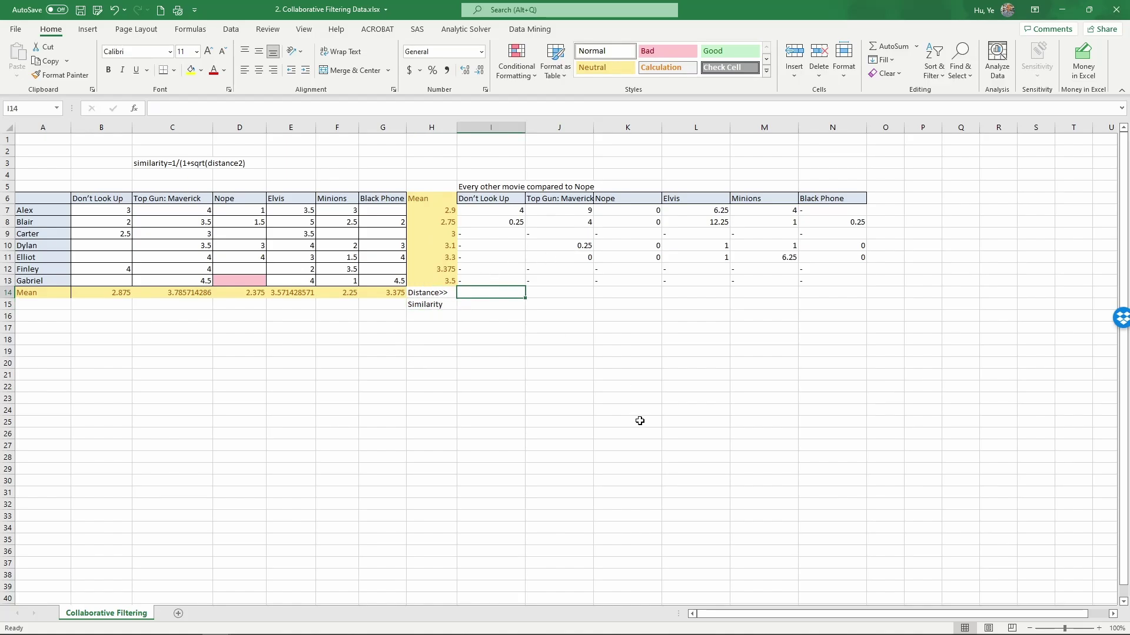
{"action": "type", "text": "=sum("}
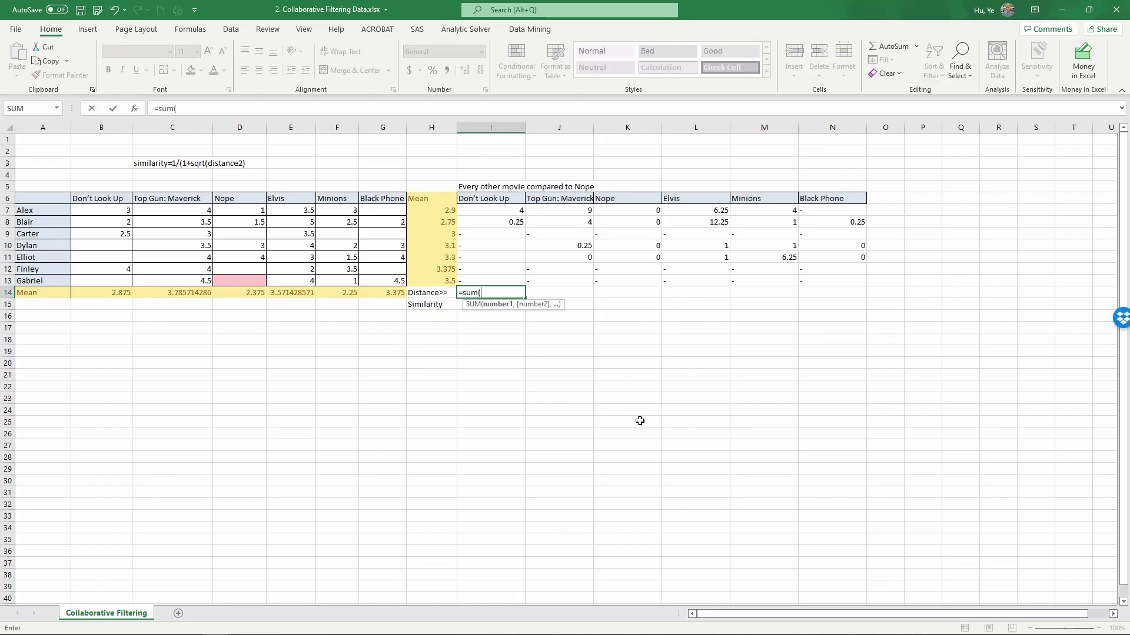
{"action": "left_click_drag", "start_coordinate": [489, 212], "coordinate": [491, 284]}
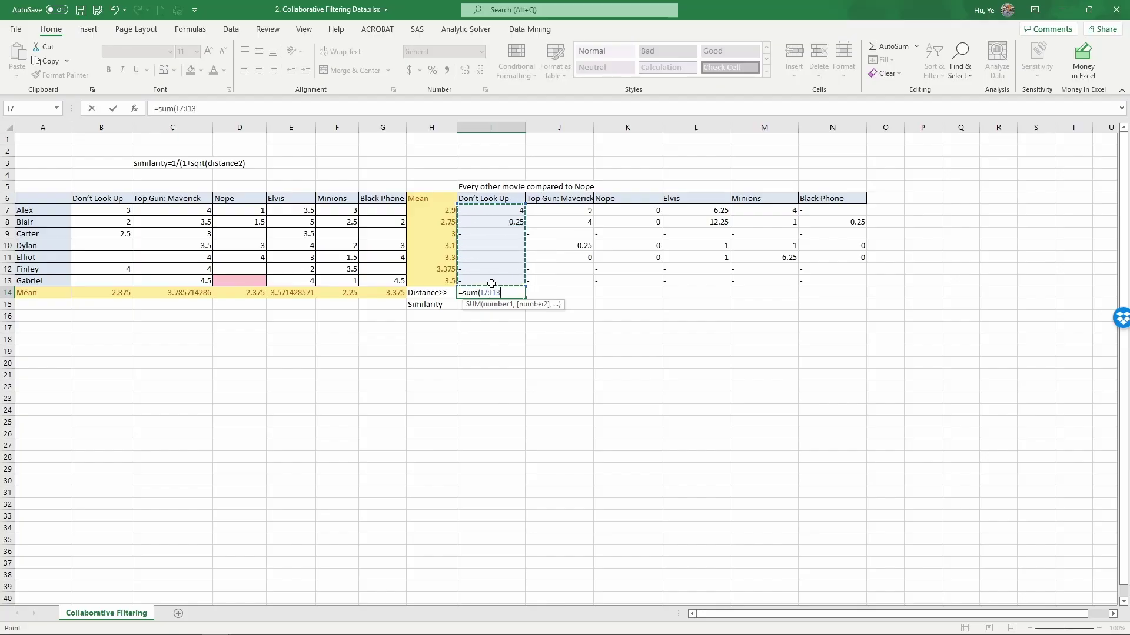
{"action": "type", "text": ")"}
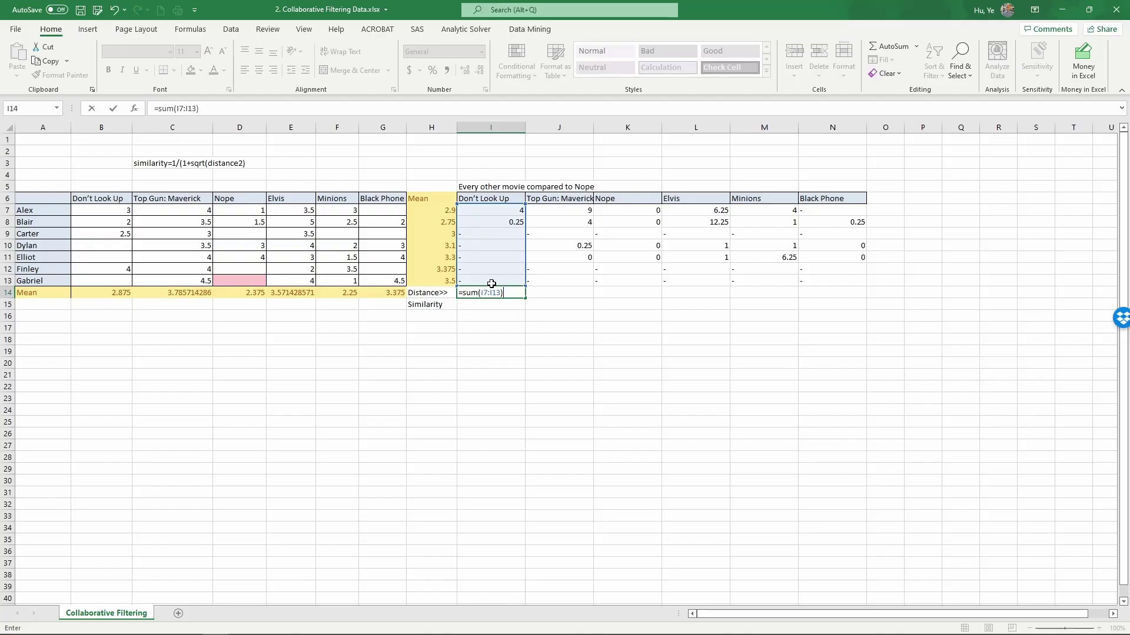
{"action": "key", "text": "Return"}
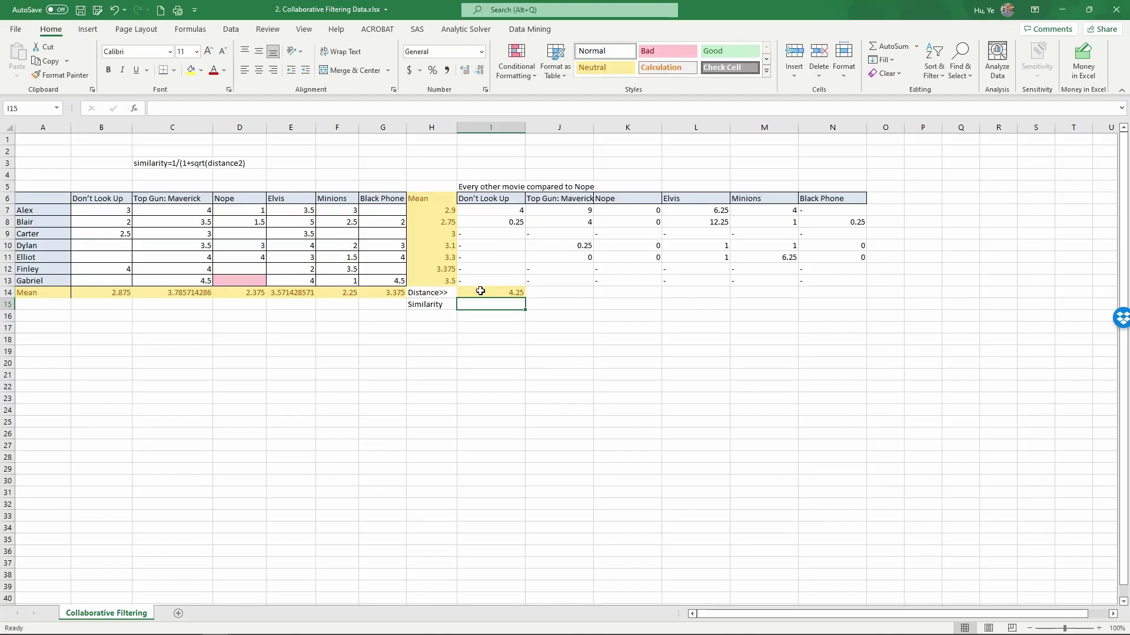
{"action": "left_click", "coordinate": [480, 293]}
{"action": "left_click", "coordinate": [612, 50]}
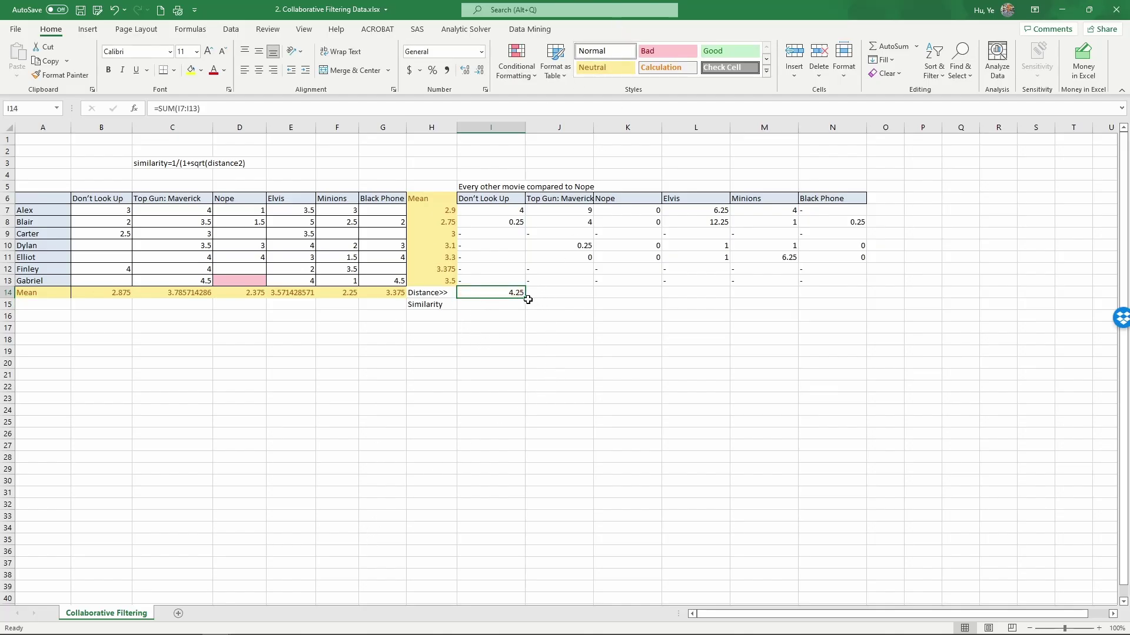
{"action": "left_click_drag", "start_coordinate": [529, 297], "coordinate": [865, 298]}
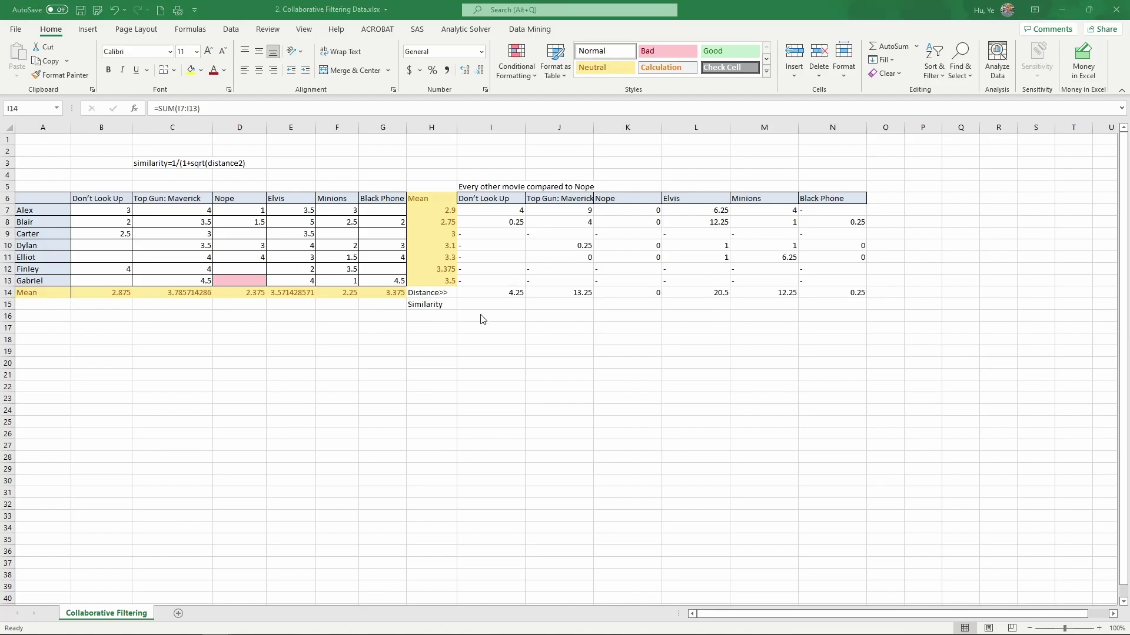
{"action": "key", "text": "ctrl+v"}
{"action": "left_click", "coordinate": [513, 304]}
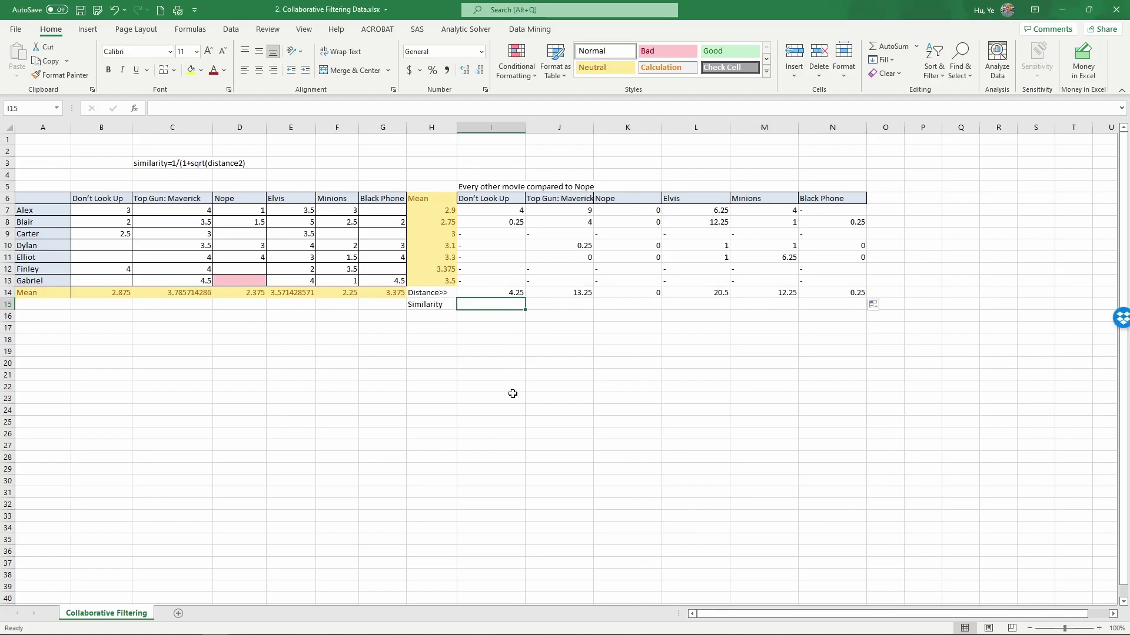
Step: Enter =1/(1+SQRT(I14)) in I15, giving Don't Look Up a similarity of 0.326631635
{"action": "left_click", "coordinate": [147, 168]}
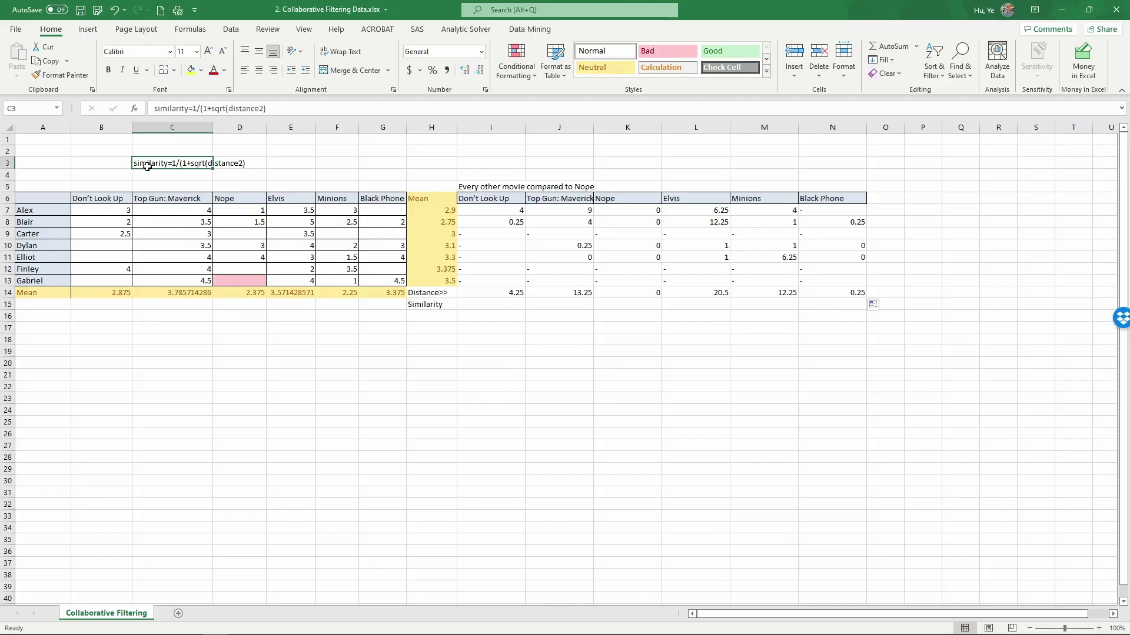
{"action": "left_click", "coordinate": [497, 305]}
{"action": "type", "text": "="}
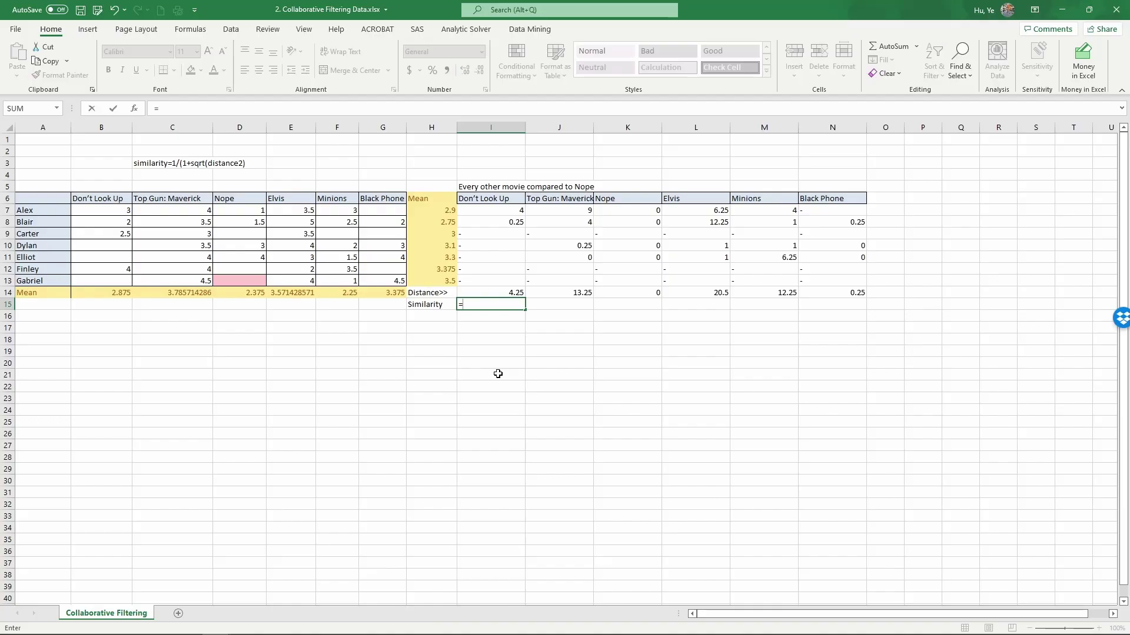
{"action": "type", "text": "1/(1+"}
{"action": "type", "text": "sqrt"}
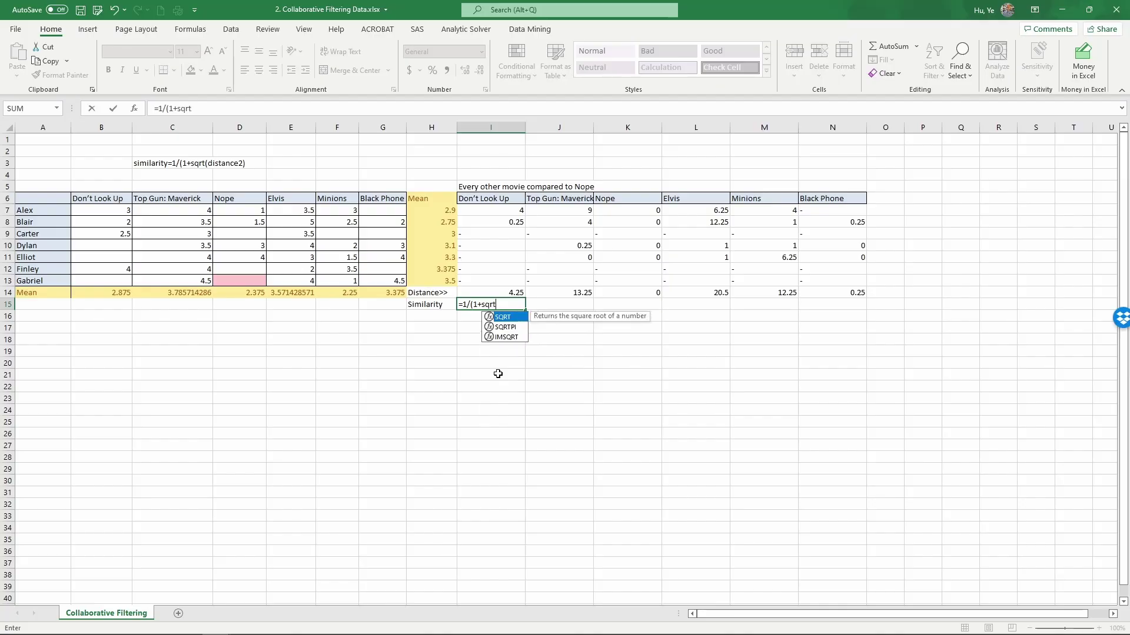
{"action": "type", "text": "("}
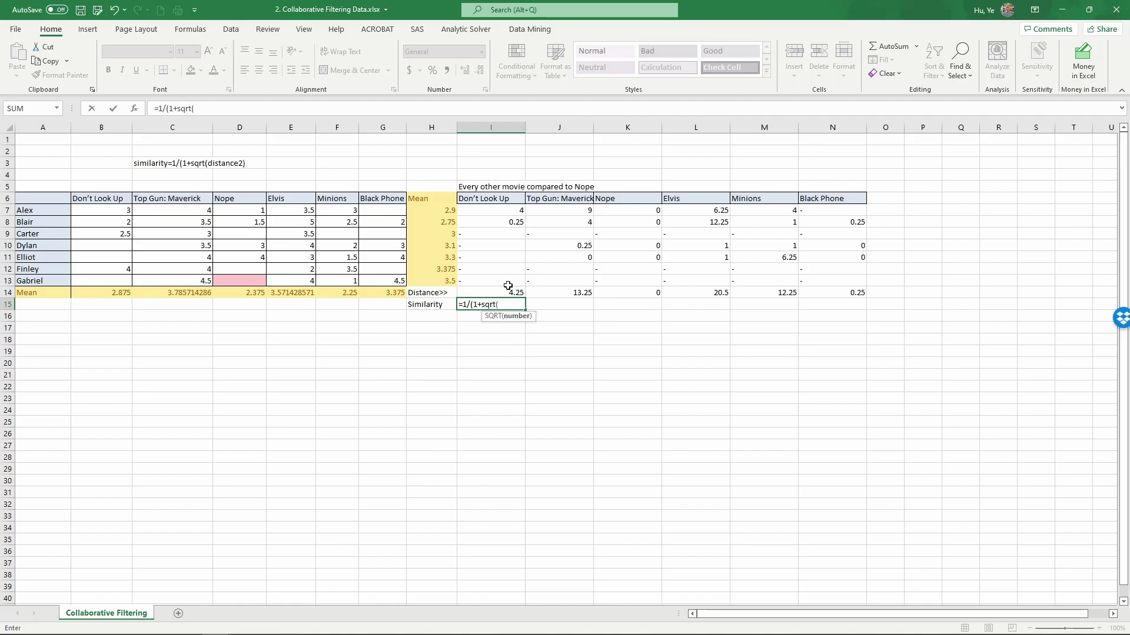
{"action": "left_click", "coordinate": [499, 293]}
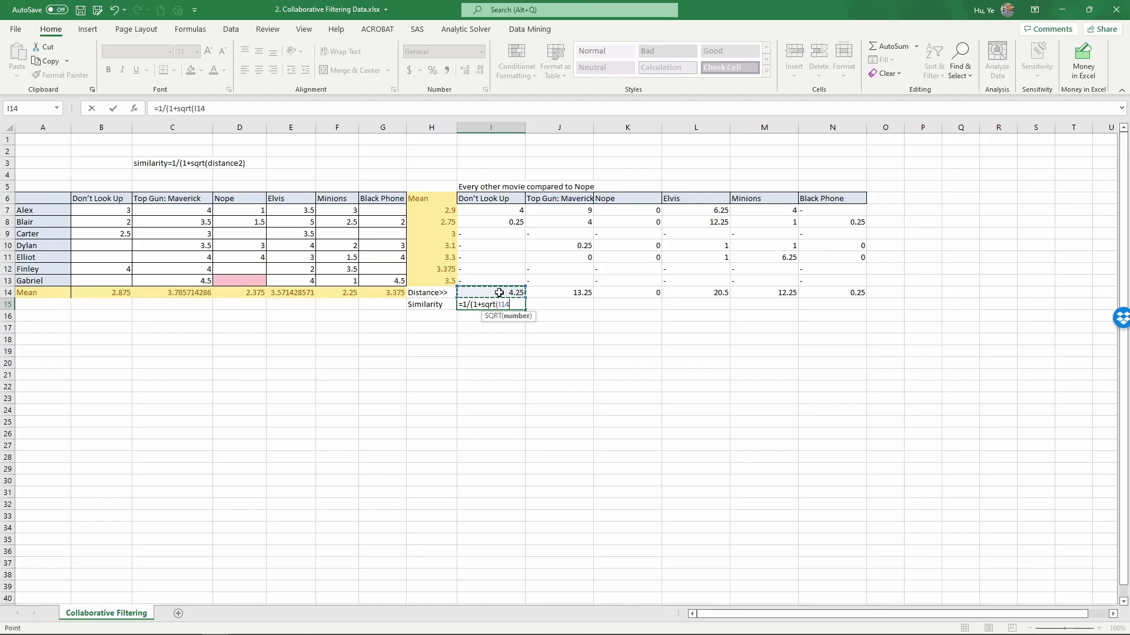
{"action": "type", "text": ")"}
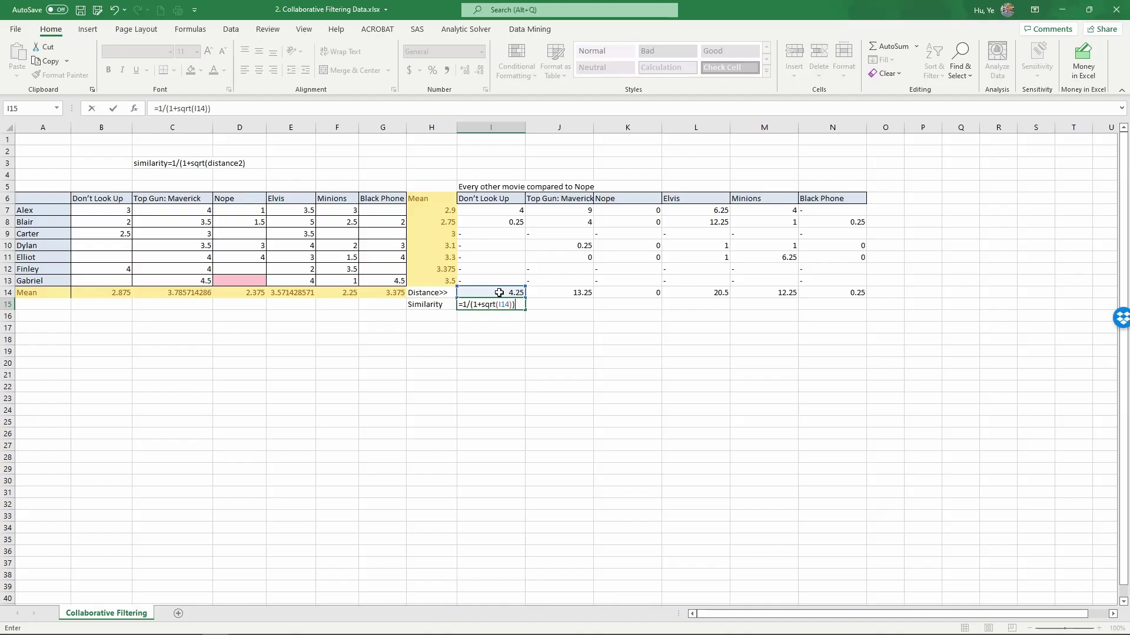
{"action": "key", "text": "Return"}
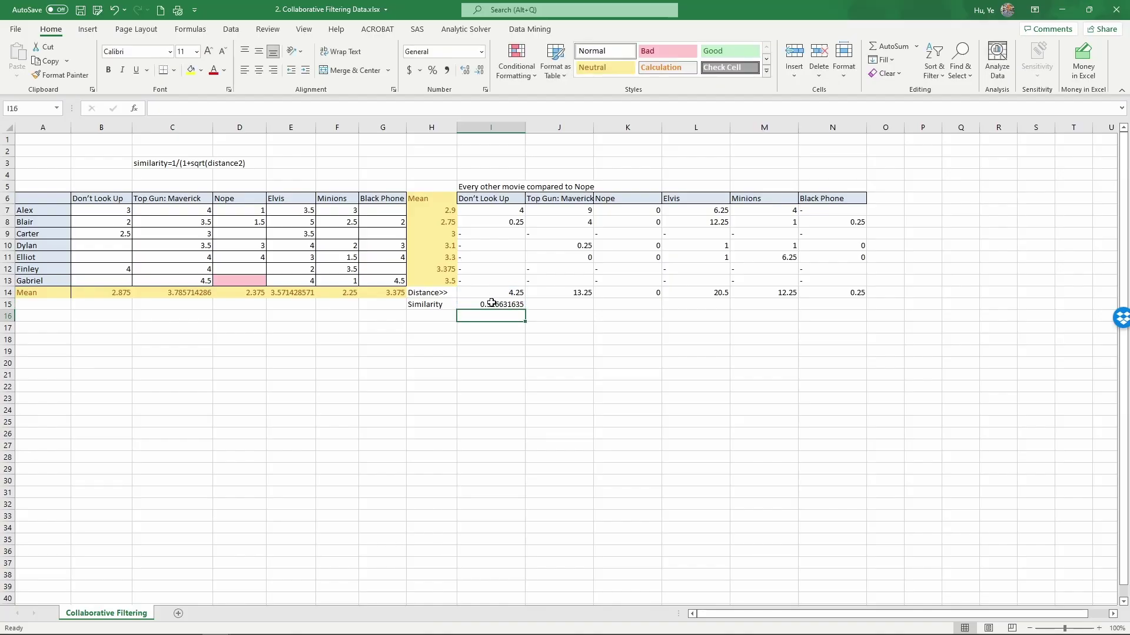
{"action": "left_click", "coordinate": [494, 305]}
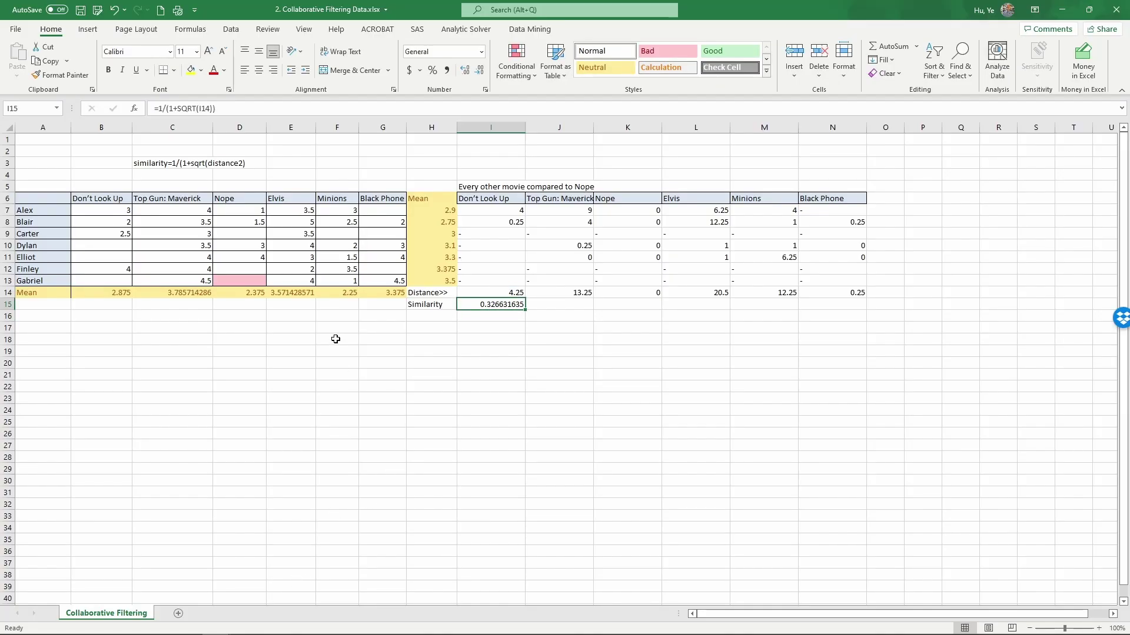
Step: Reduce the similarity in I15 to three decimals so it shows 0.327
{"action": "left_click", "coordinate": [481, 72]}
{"action": "left_click", "coordinate": [481, 72]}
{"action": "left_click", "coordinate": [480, 72]}
{"action": "left_click", "coordinate": [481, 71]}
{"action": "left_click", "coordinate": [481, 71]}
{"action": "left_click", "coordinate": [481, 71]}
Step: Fill the similarity formula across I15:N15, giving 0.216, 1.000, 0.181, 0.222 and 0.667
{"action": "left_click_drag", "start_coordinate": [525, 309], "coordinate": [771, 312]}
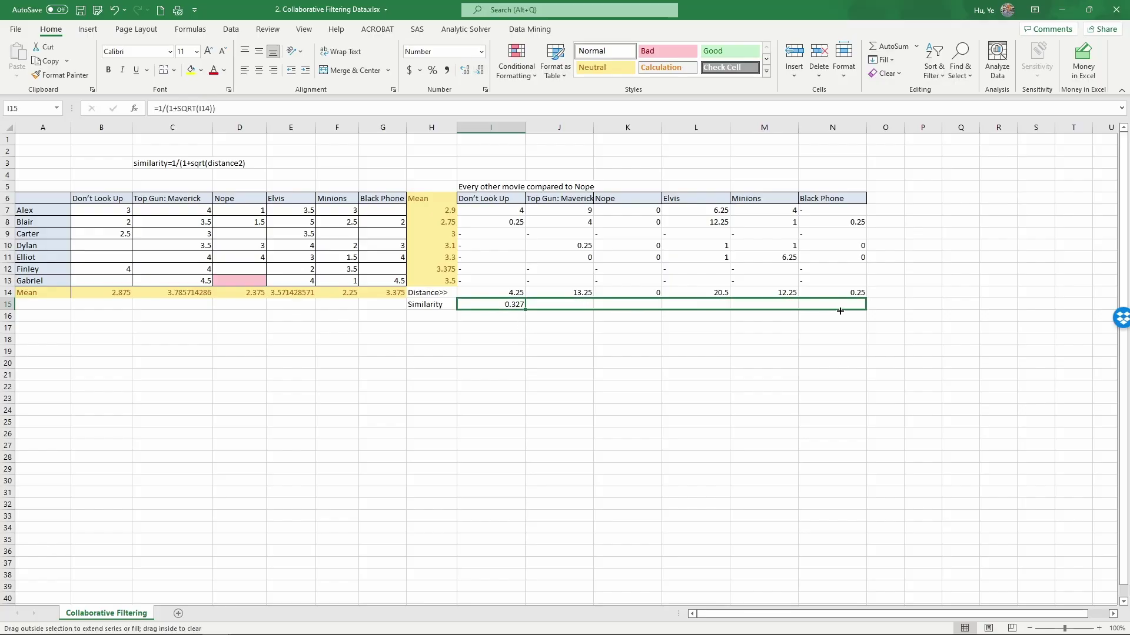
{"action": "left_click_drag", "start_coordinate": [841, 310], "coordinate": [841, 311]}
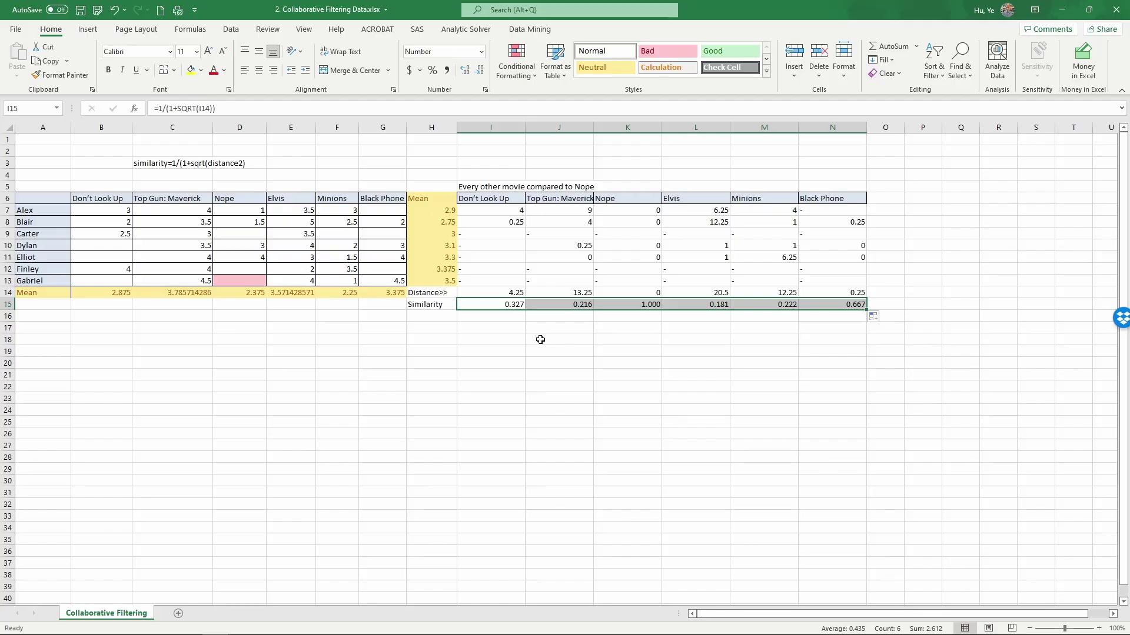
{"action": "left_click", "coordinate": [624, 309]}
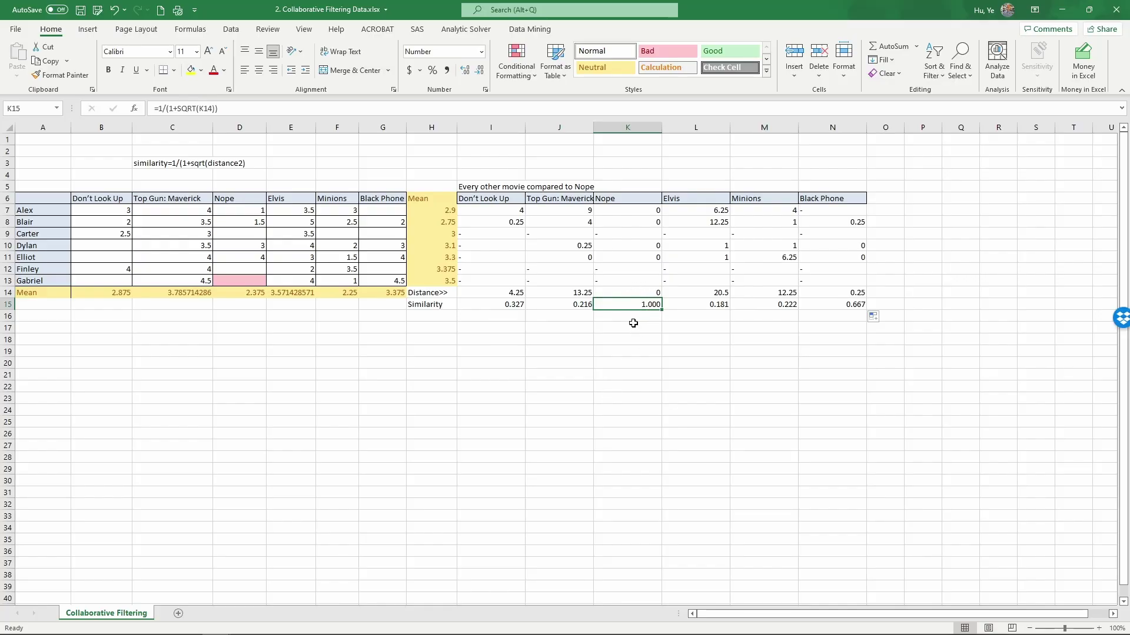
Step: Apply a Green-Yellow-Red color scale to I15:N15, with Nope's 1.000 green and Elvis's 0.181 red
{"action": "left_click_drag", "start_coordinate": [510, 306], "coordinate": [824, 304]}
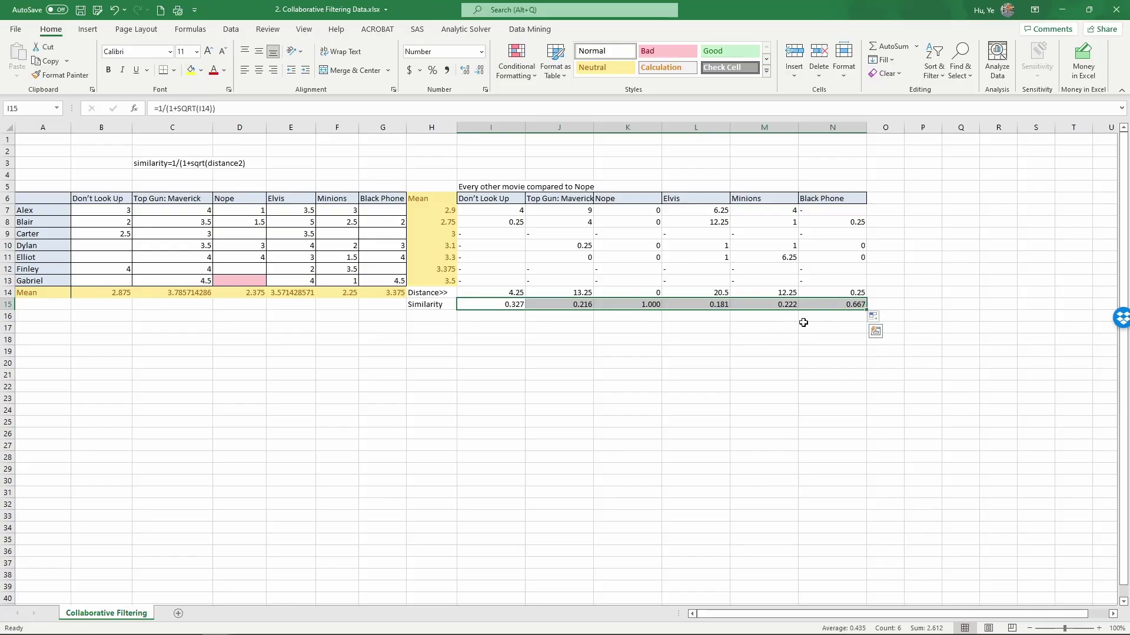
{"action": "left_click", "coordinate": [516, 62]}
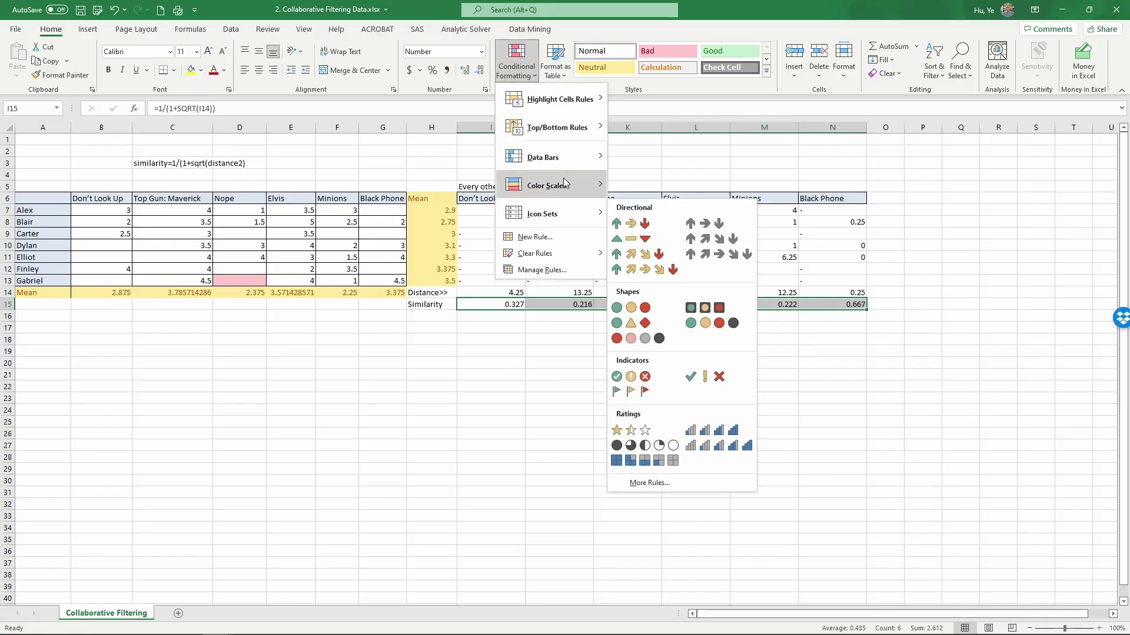
{"action": "mouse_move", "coordinate": [567, 176]}
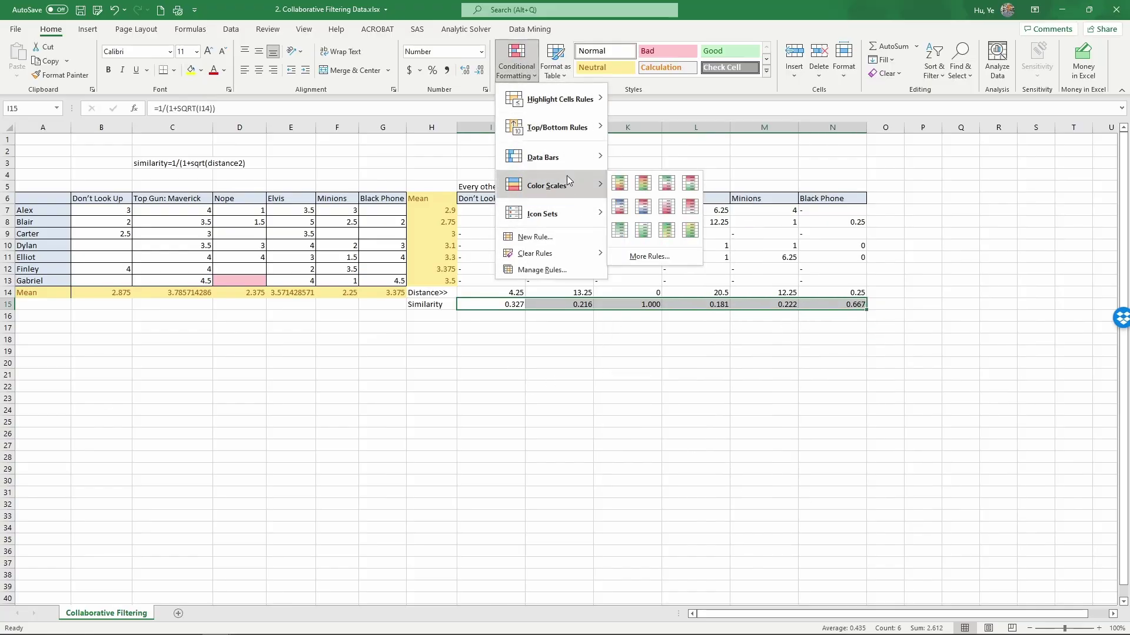
{"action": "left_click", "coordinate": [627, 187]}
{"action": "left_click", "coordinate": [726, 351]}
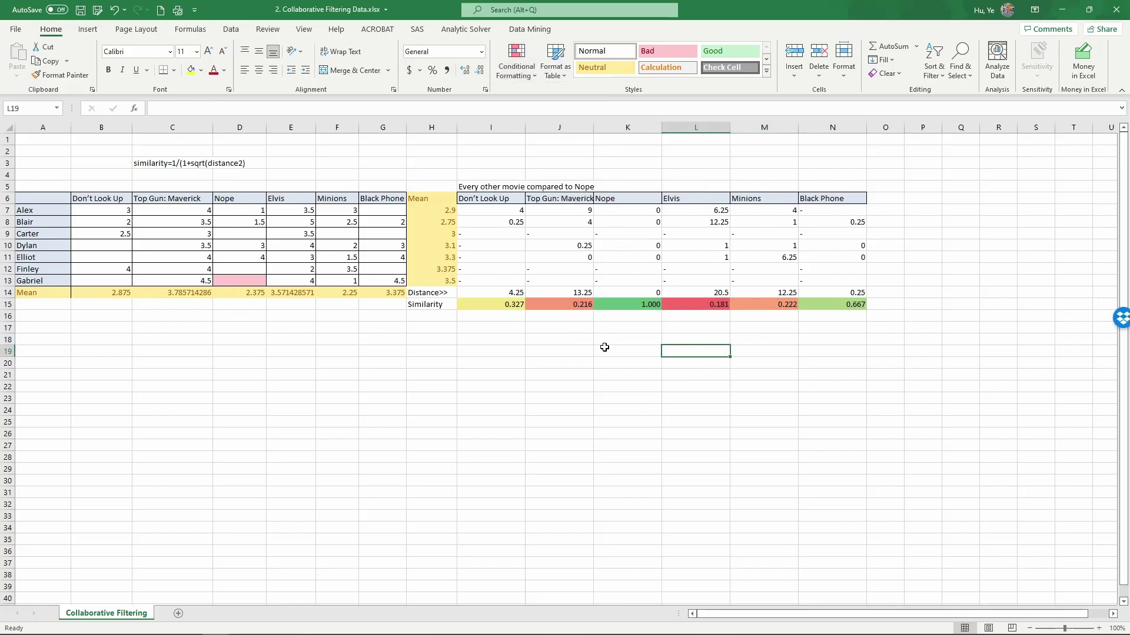
{"action": "left_click", "coordinate": [619, 305]}
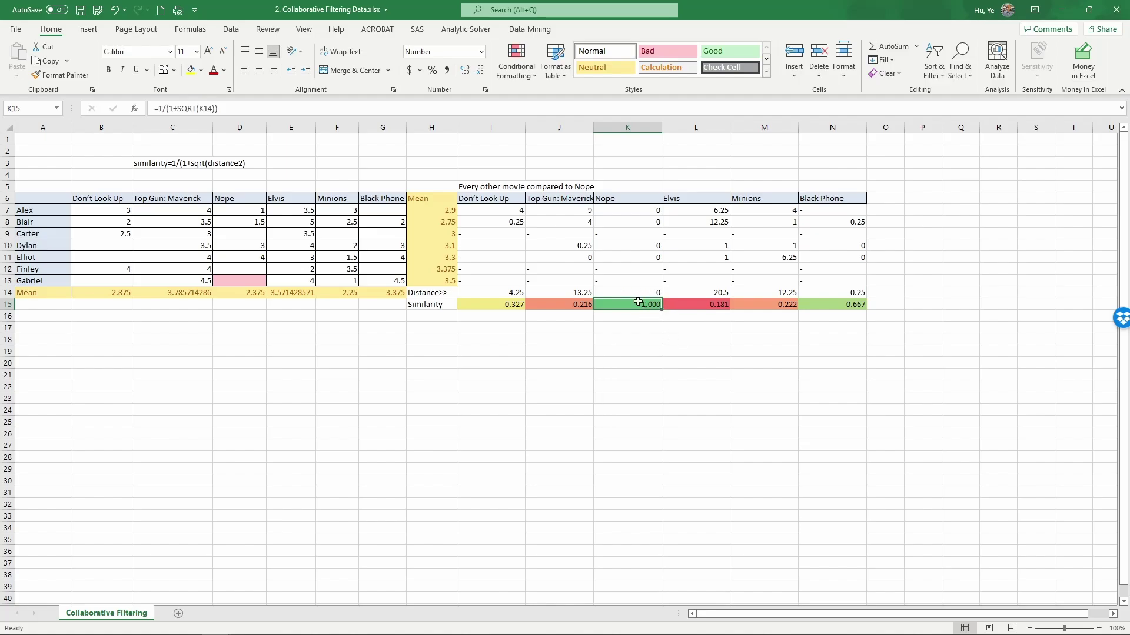
{"action": "left_click", "coordinate": [840, 307]}
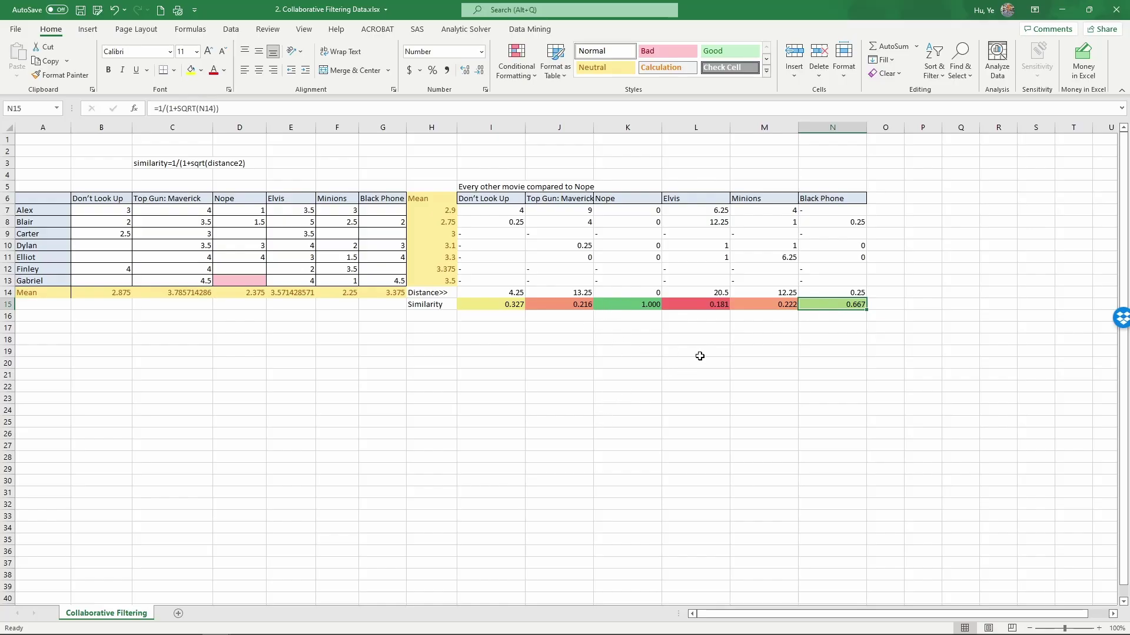
{"action": "left_click", "coordinate": [702, 305]}
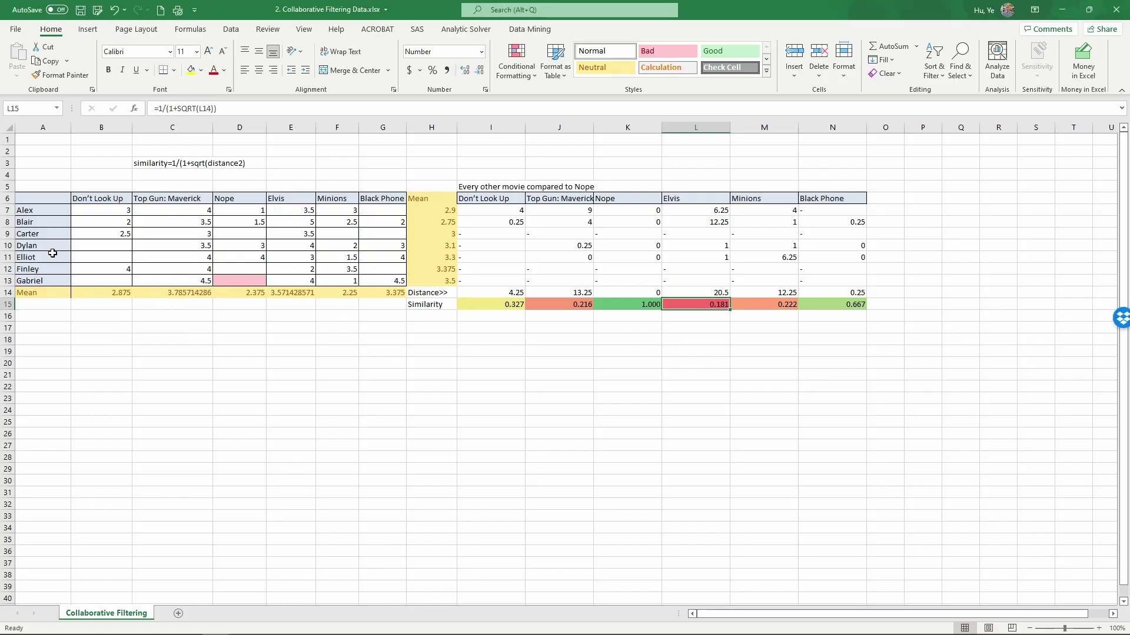
Step: Enter the label "Gabriel's adjusted rating" in A17 and drag column A wider to fit it
{"action": "left_click", "coordinate": [47, 280]}
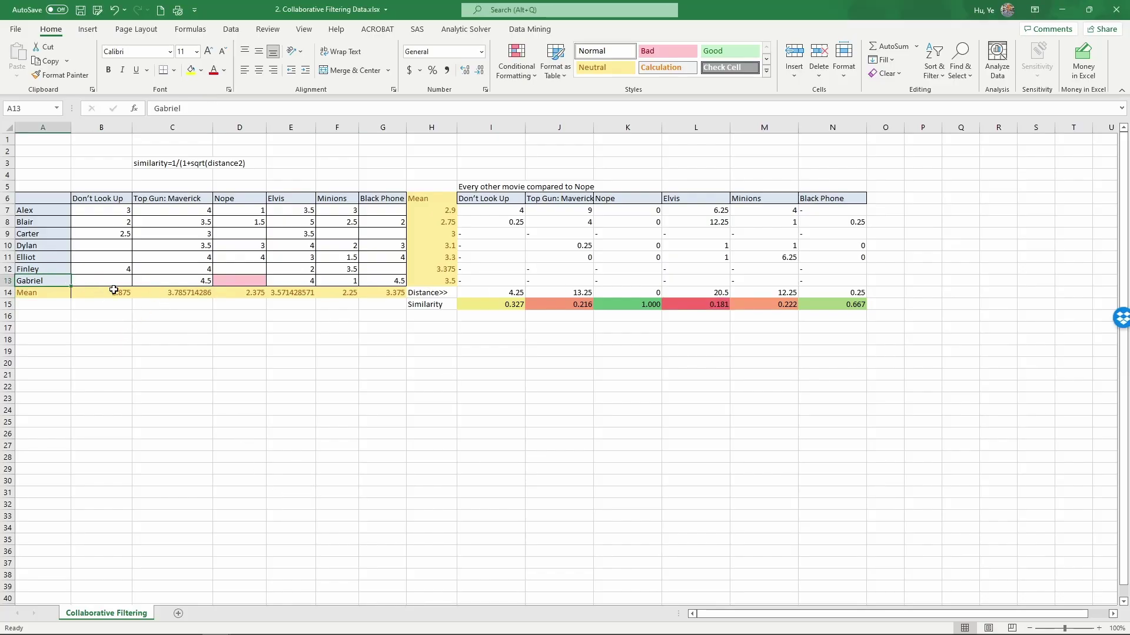
{"action": "left_click", "coordinate": [436, 284]}
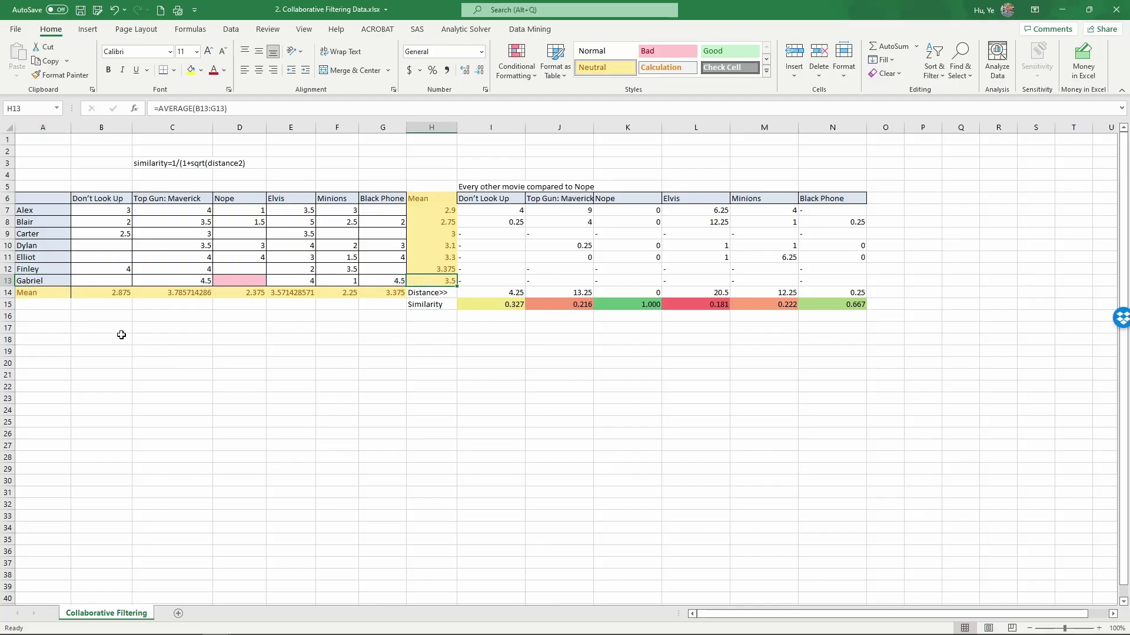
{"action": "left_click", "coordinate": [56, 329]}
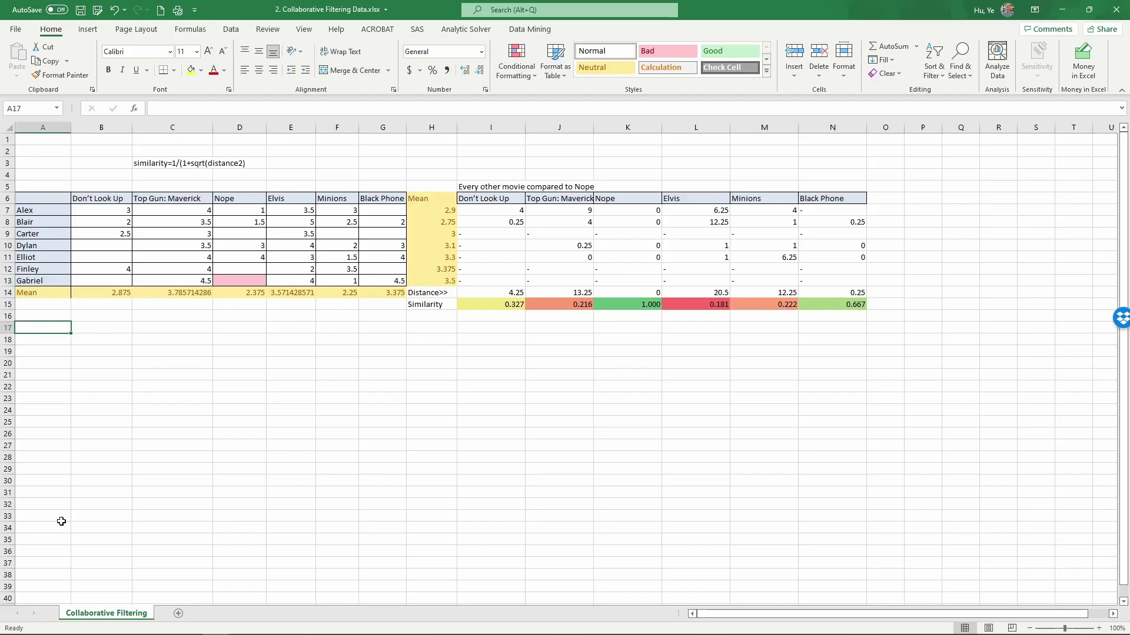
{"action": "type", "text": "Ga"}
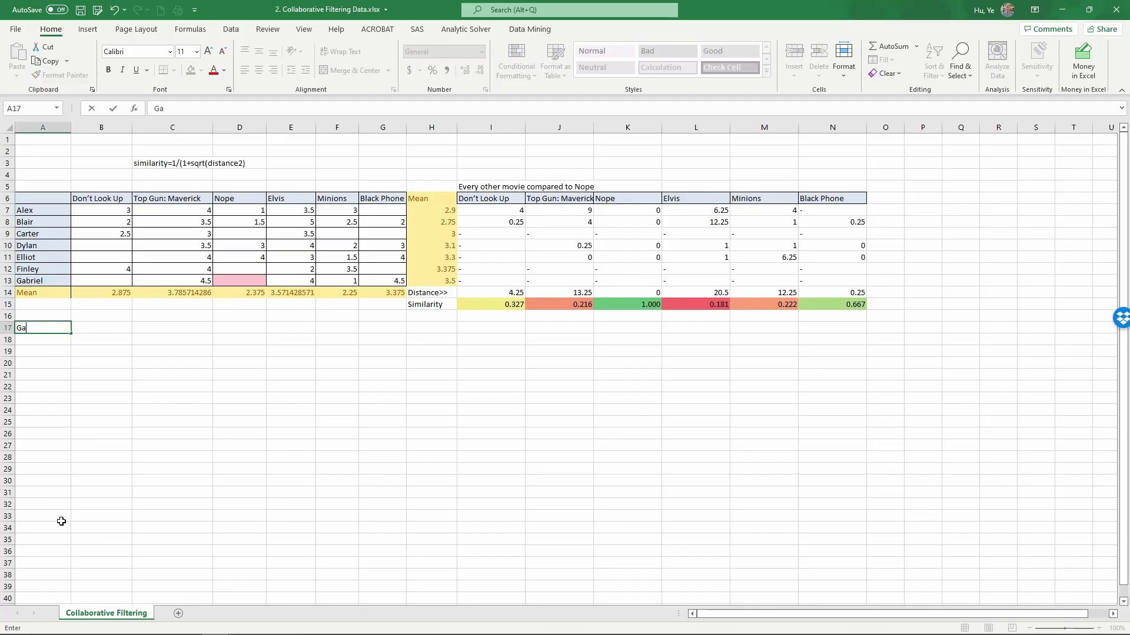
{"action": "type", "text": "briel's adjusted rating"}
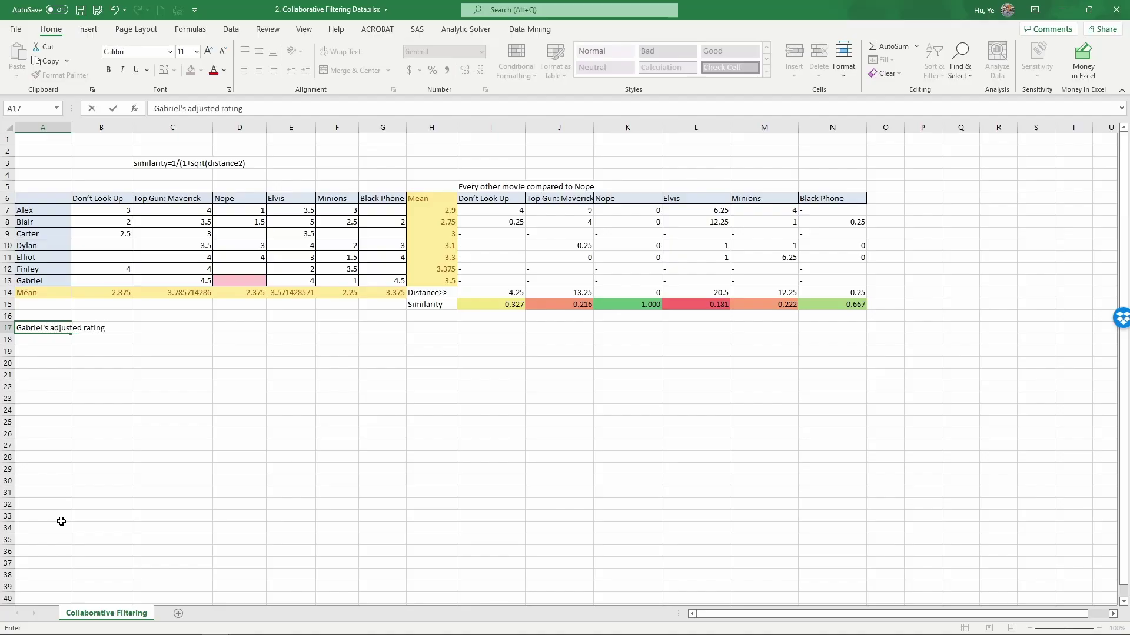
{"action": "key", "text": "Return"}
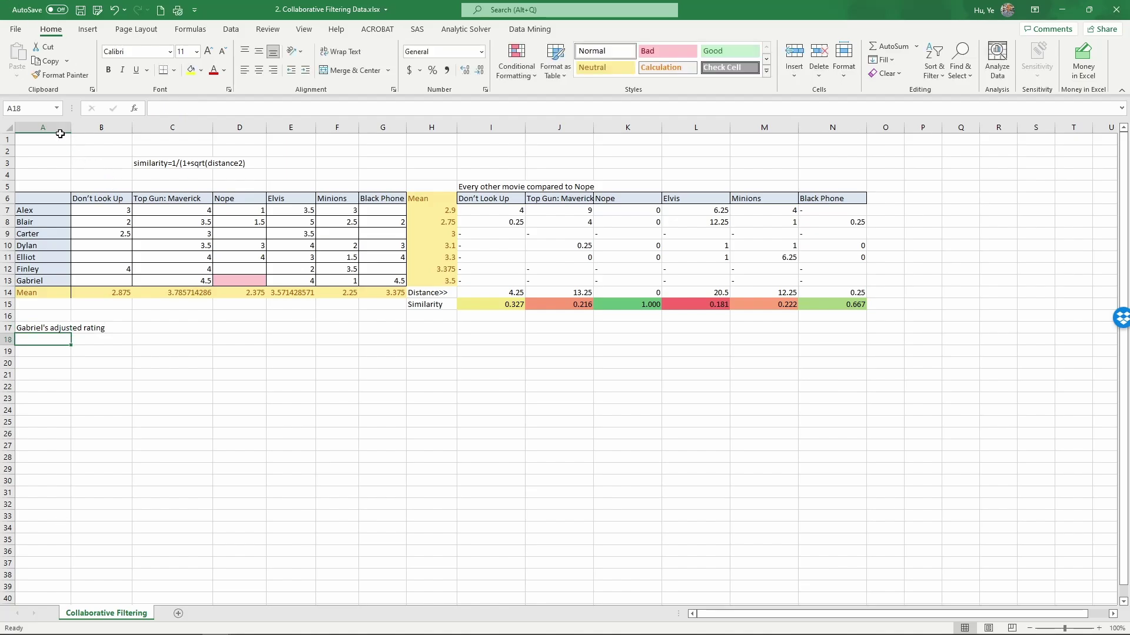
{"action": "left_click_drag", "start_coordinate": [71, 128], "coordinate": [109, 128]}
{"action": "left_click", "coordinate": [127, 330]}
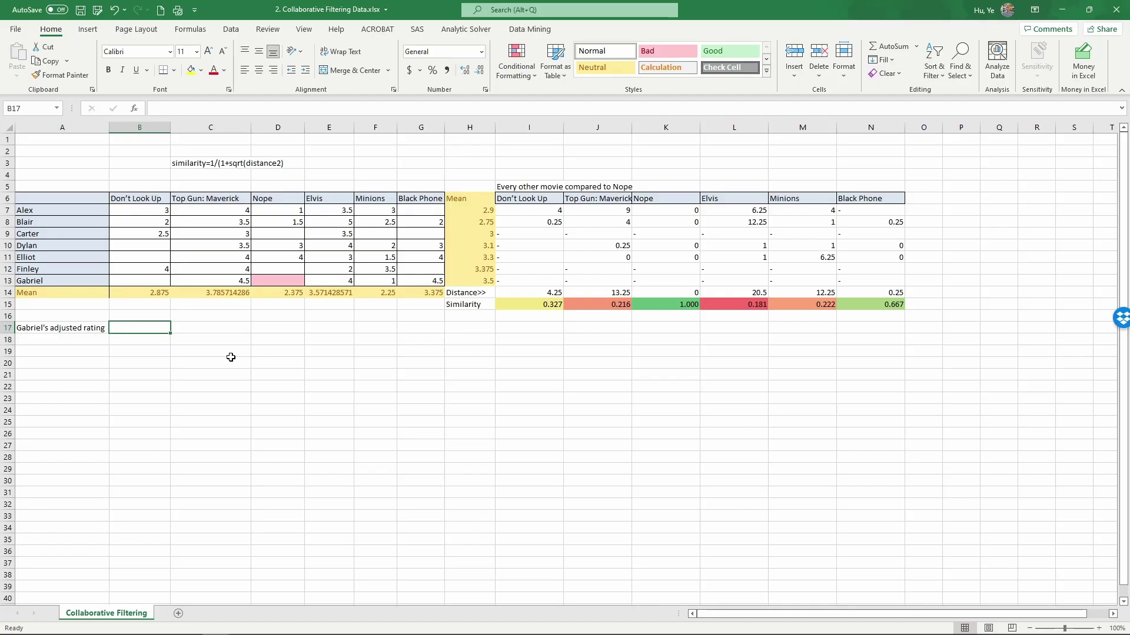
Step: Enter =IF(B13>0,B13-$H$13,"-") in B17, which shows a dash for the unrated Don't Look Up
{"action": "type", "text": "="}
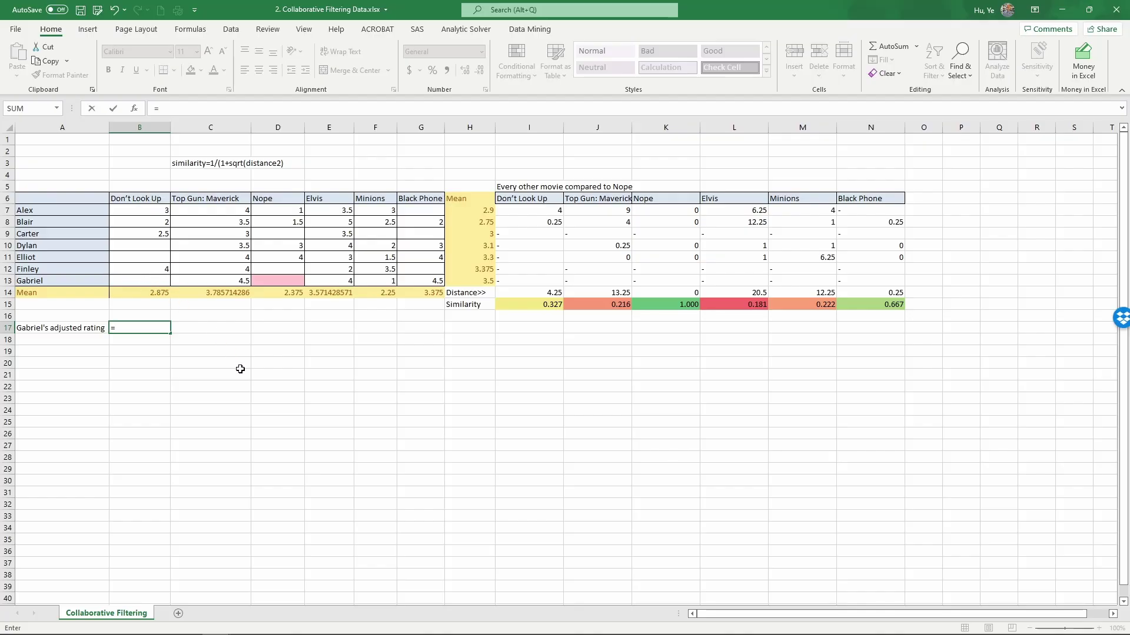
{"action": "type", "text": "if("}
{"action": "left_click", "coordinate": [152, 281]}
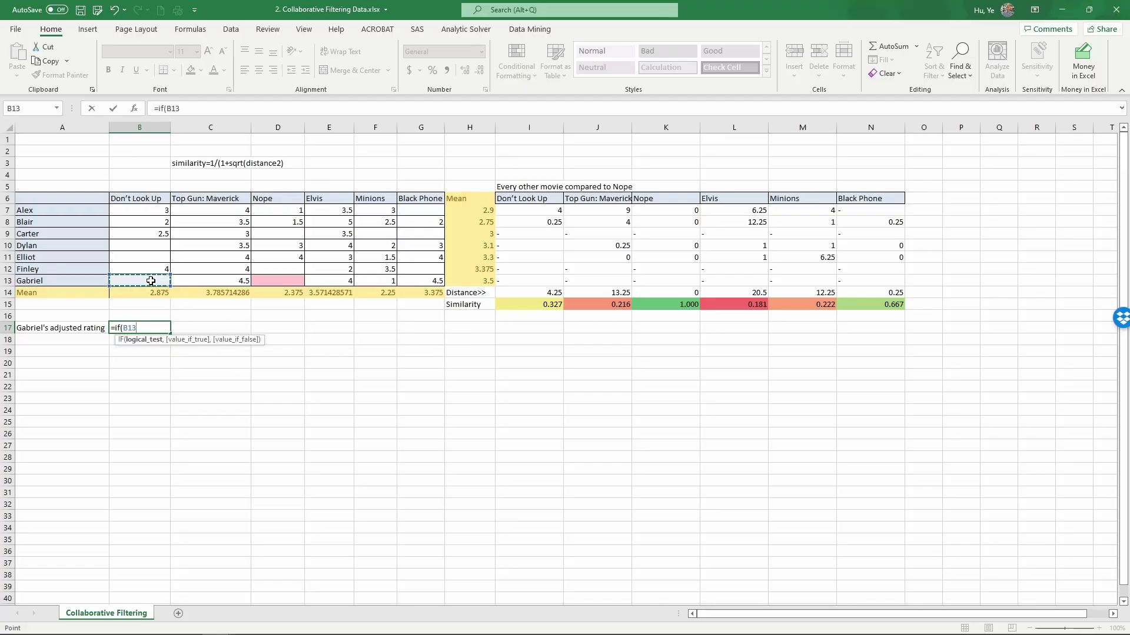
{"action": "type", "text": ">0,"}
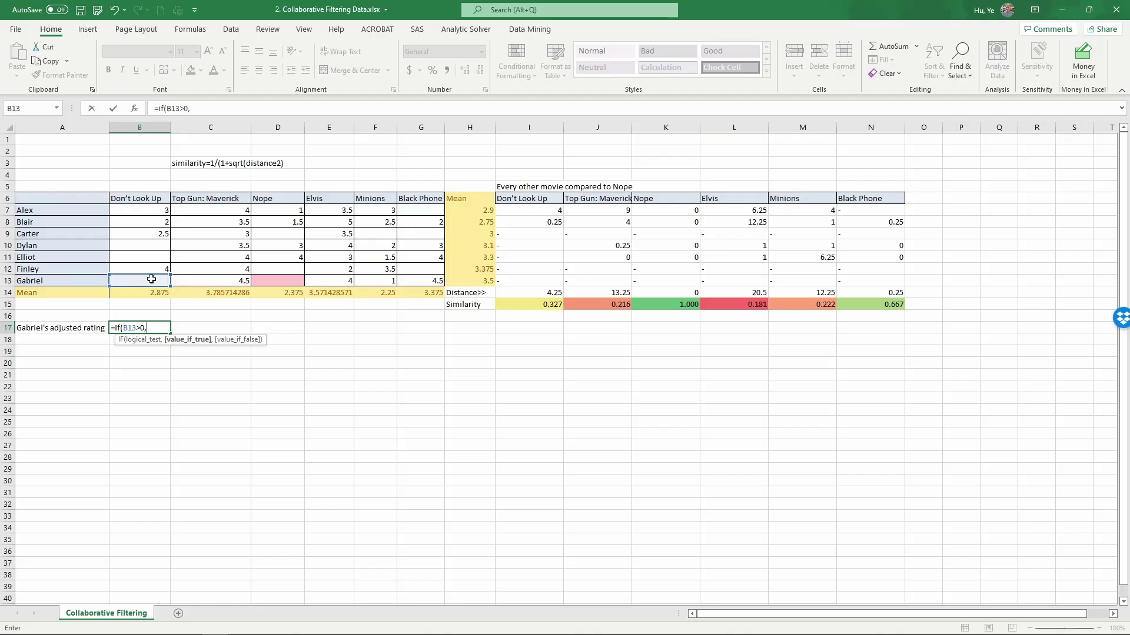
{"action": "left_click", "coordinate": [151, 279]}
{"action": "type", "text": "-"}
{"action": "left_click", "coordinate": [464, 287]}
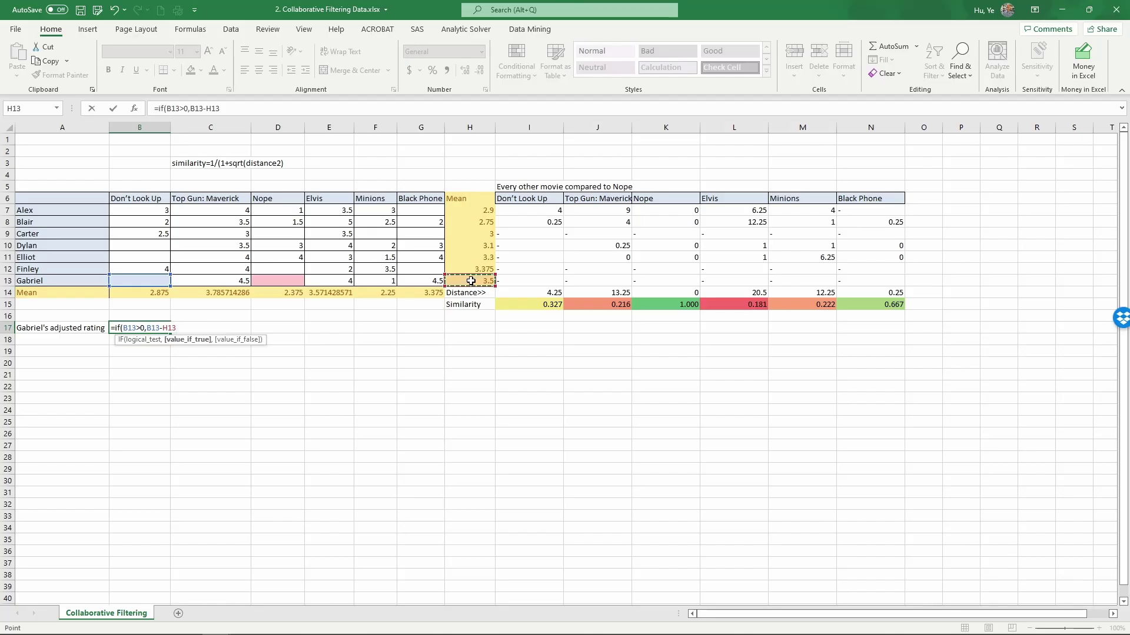
{"action": "key", "text": "F4"}
{"action": "type", "text": ","}
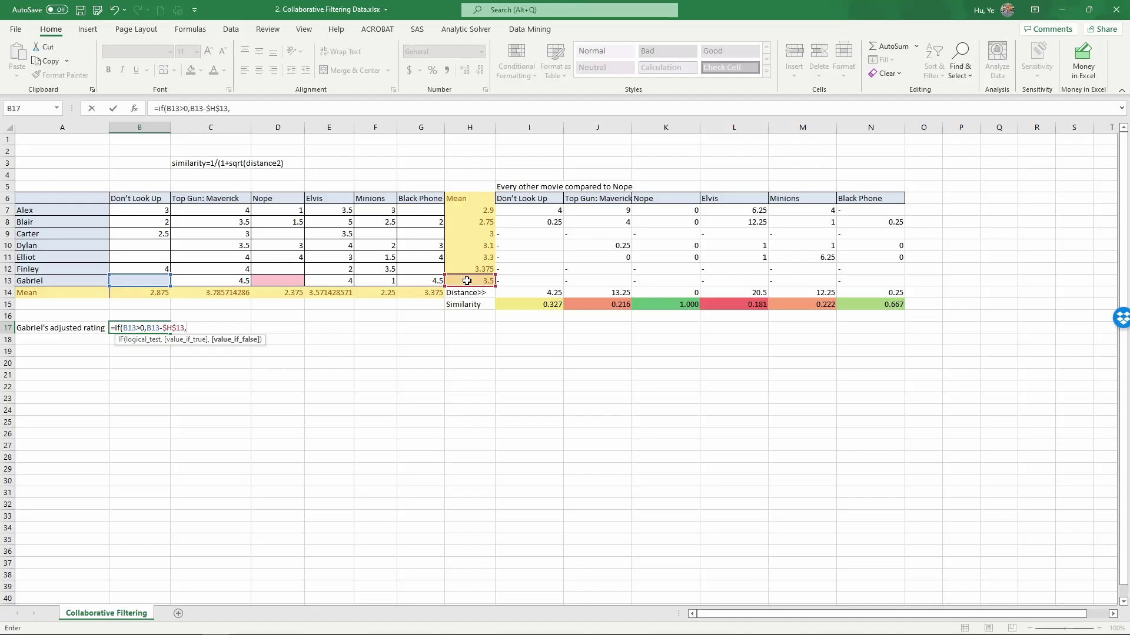
{"action": "type", "text": "\"-\")"}
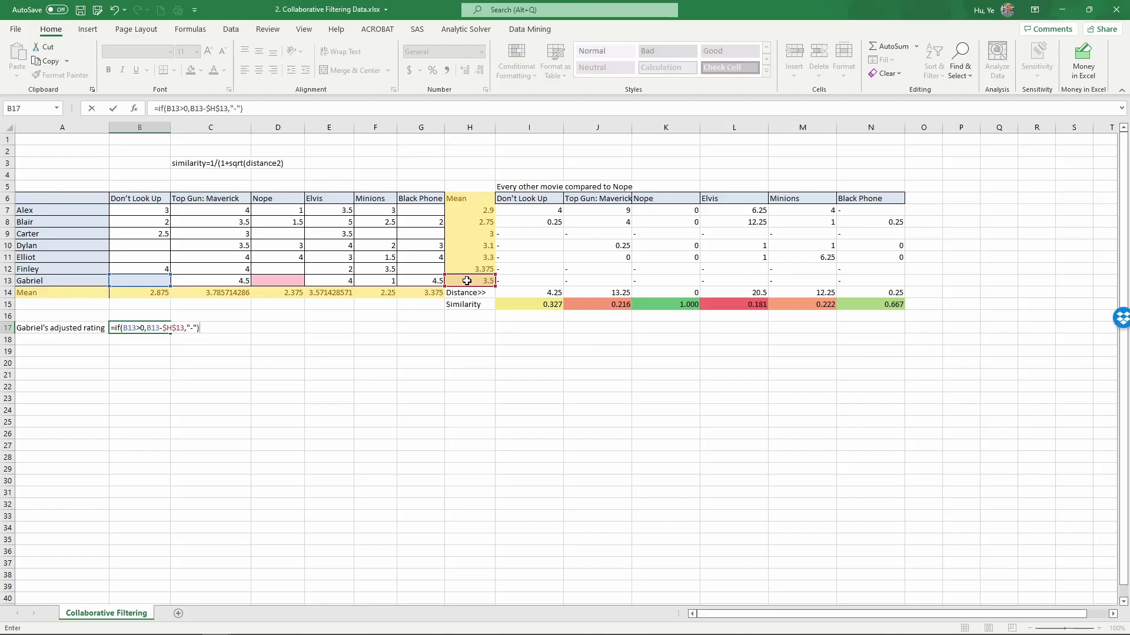
{"action": "key", "text": "Return"}
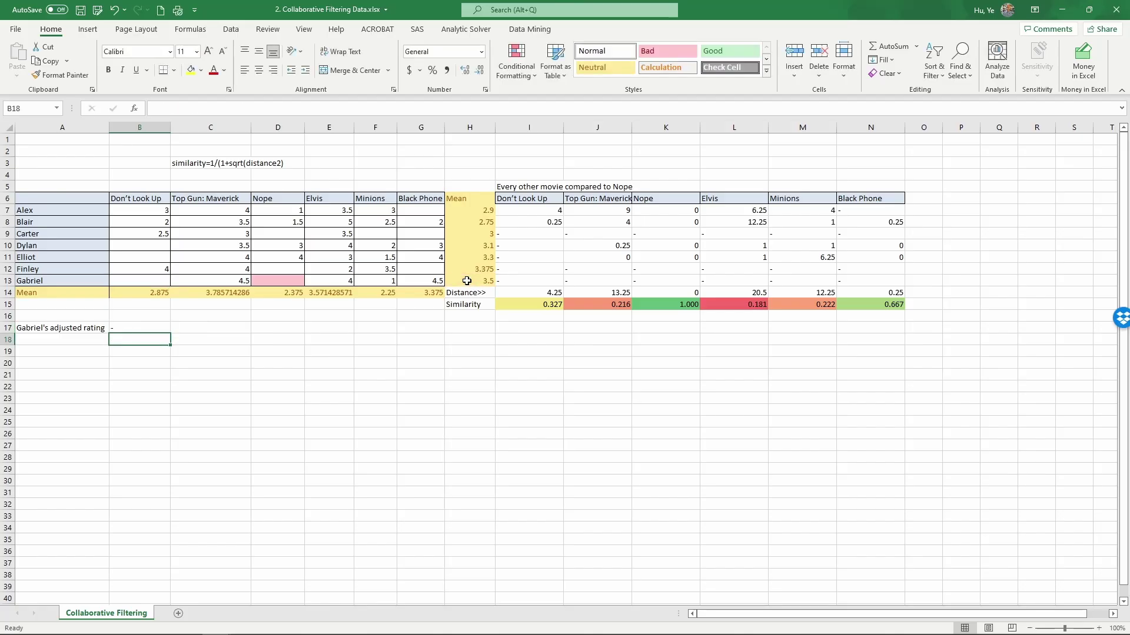
Step: Fill B17's formula through G17 and centre row 17, giving -, 1, -, 0.5, -2.5 and 1
{"action": "left_click", "coordinate": [132, 326]}
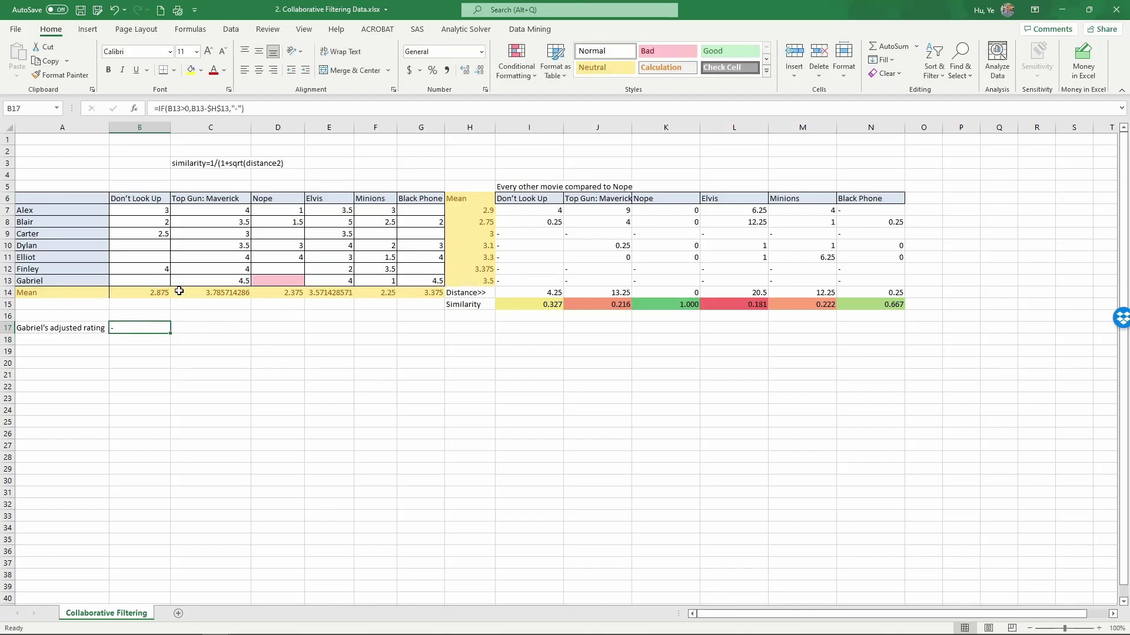
{"action": "left_click", "coordinate": [137, 281]}
{"action": "left_click", "coordinate": [134, 325]}
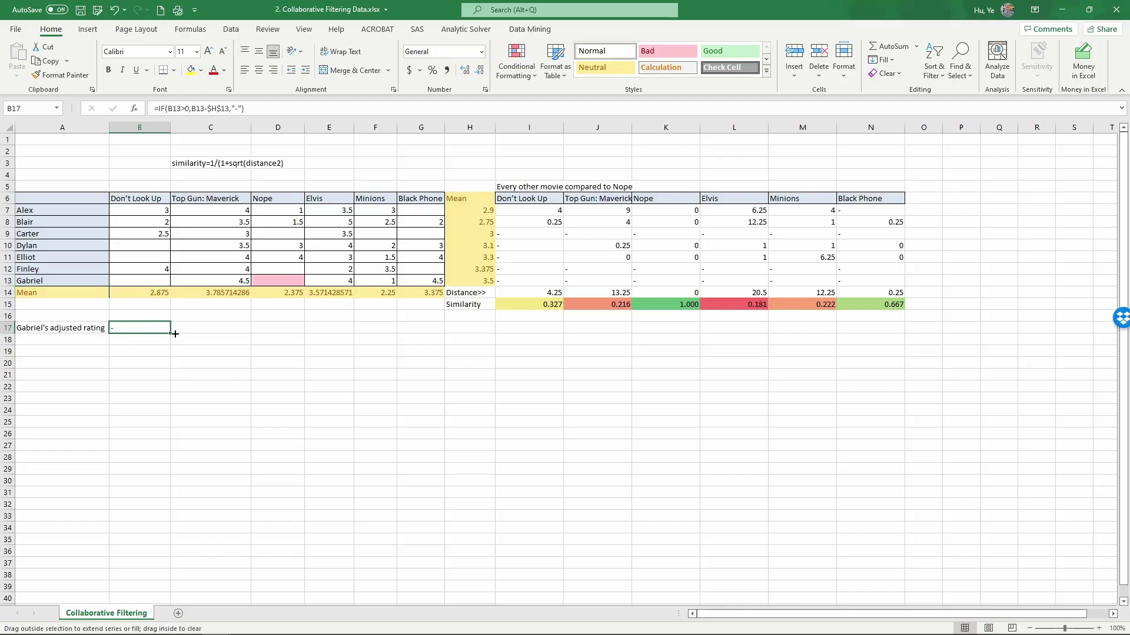
{"action": "left_click_drag", "start_coordinate": [175, 334], "coordinate": [433, 335]}
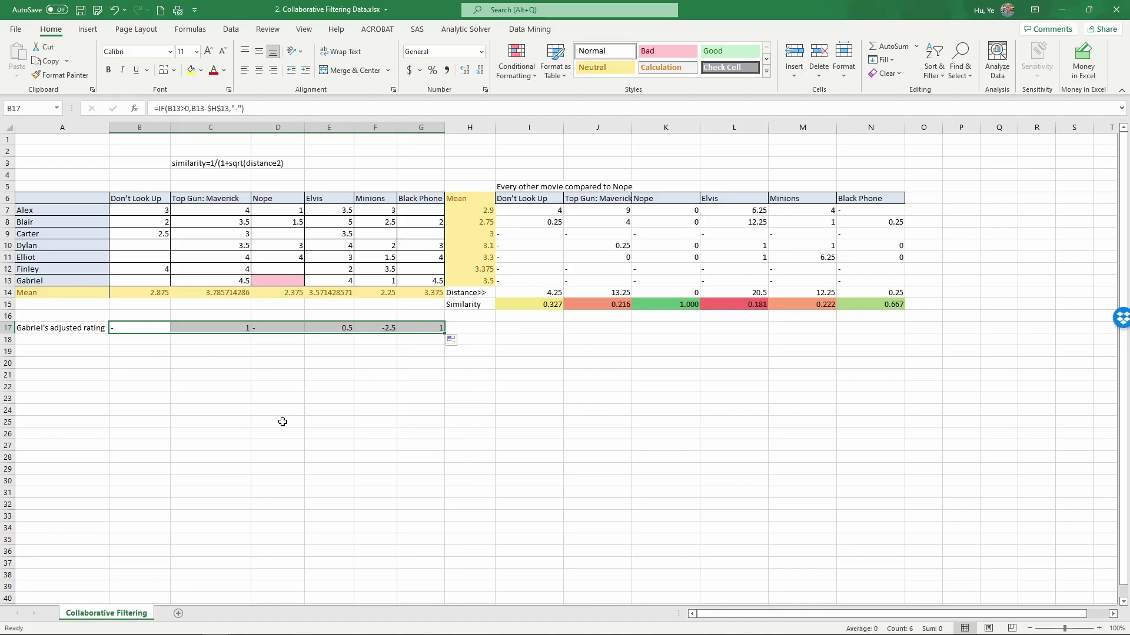
{"action": "left_click", "coordinate": [259, 70]}
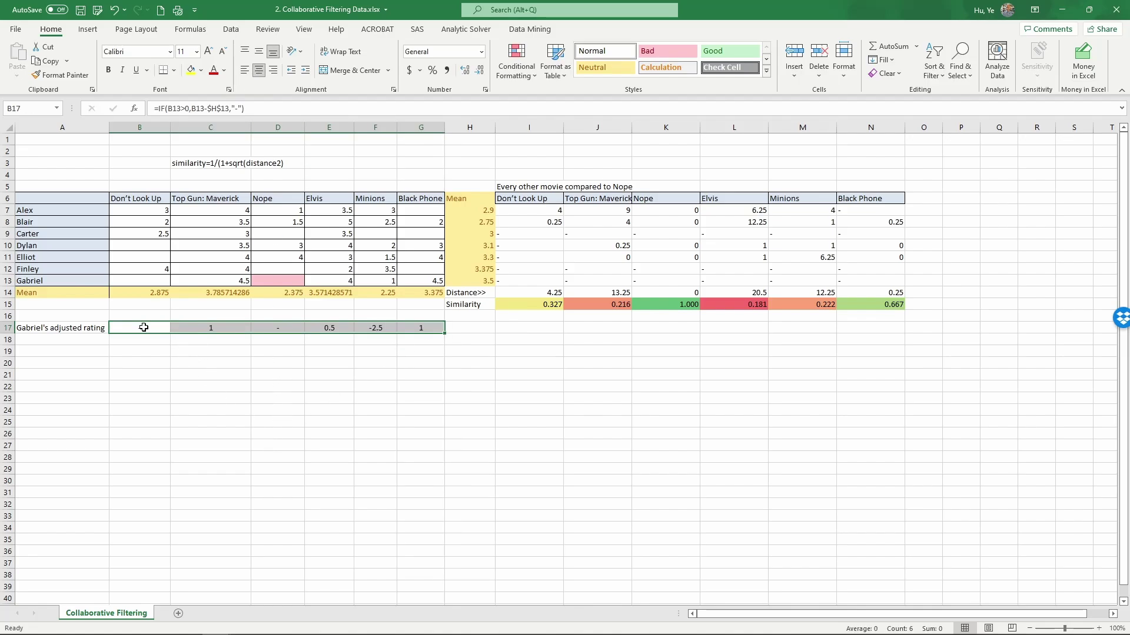
{"action": "left_click", "coordinate": [410, 328]}
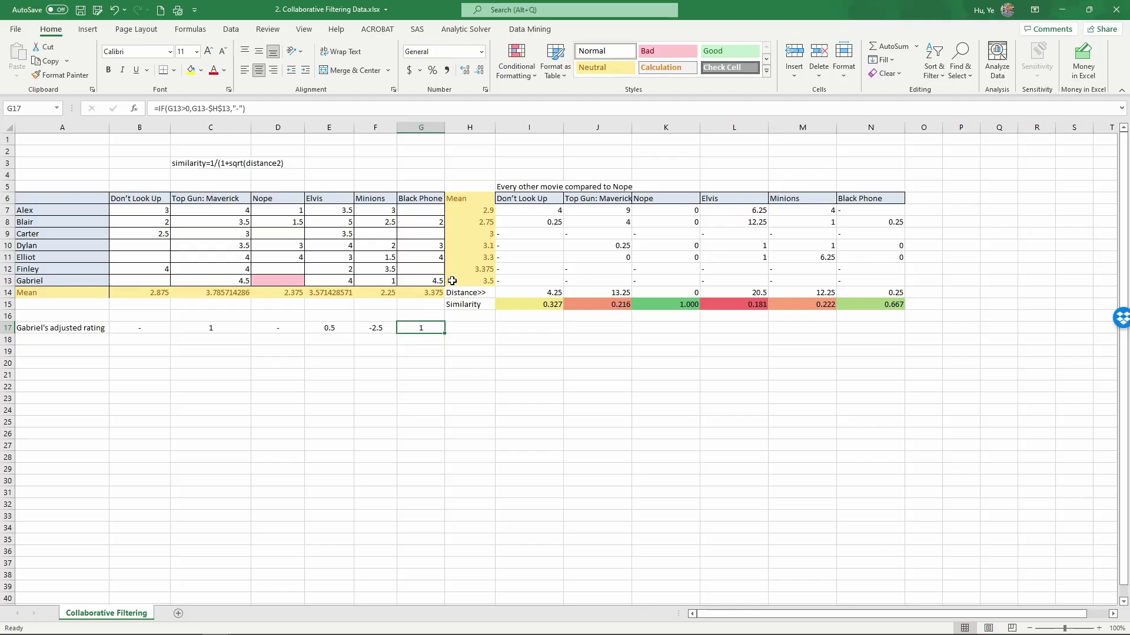
{"action": "left_click", "coordinate": [367, 328]}
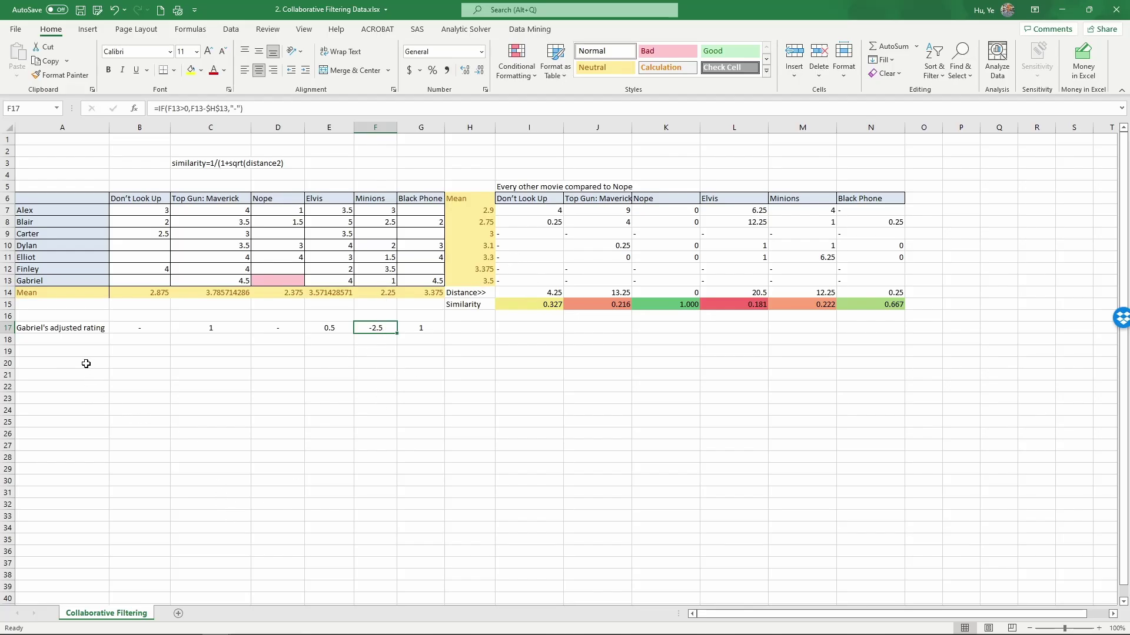
{"action": "left_click_drag", "start_coordinate": [468, 304], "coordinate": [856, 302]}
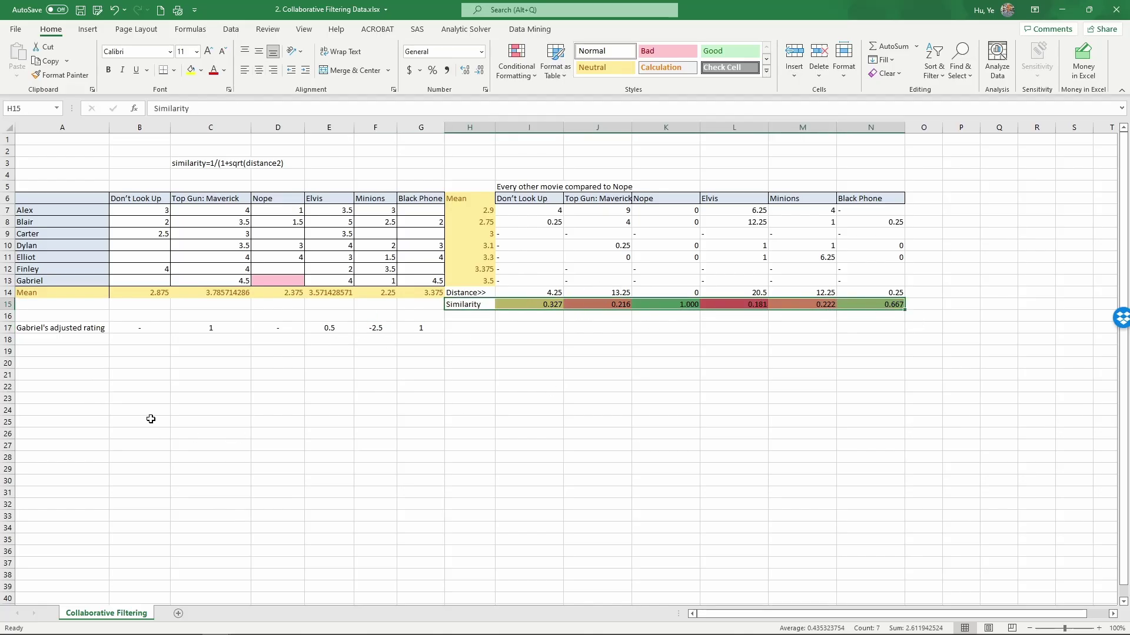
Step: Enter the label "Gabriel's adjusted similarity" in A18 and autofit column A
{"action": "left_click", "coordinate": [146, 280]}
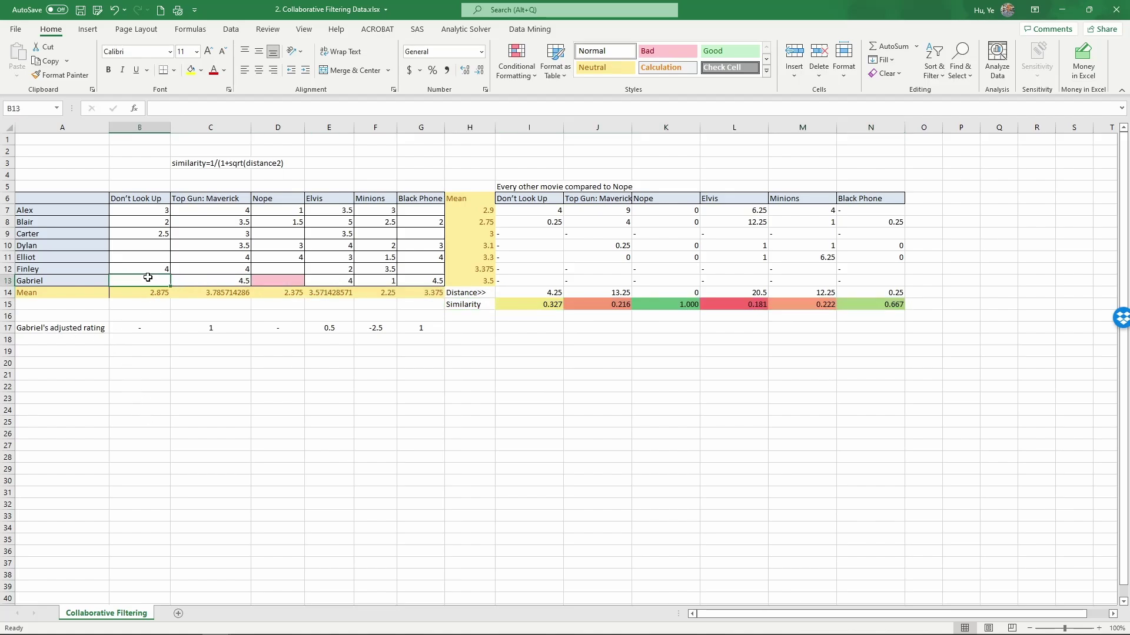
{"action": "left_click", "coordinate": [83, 341]}
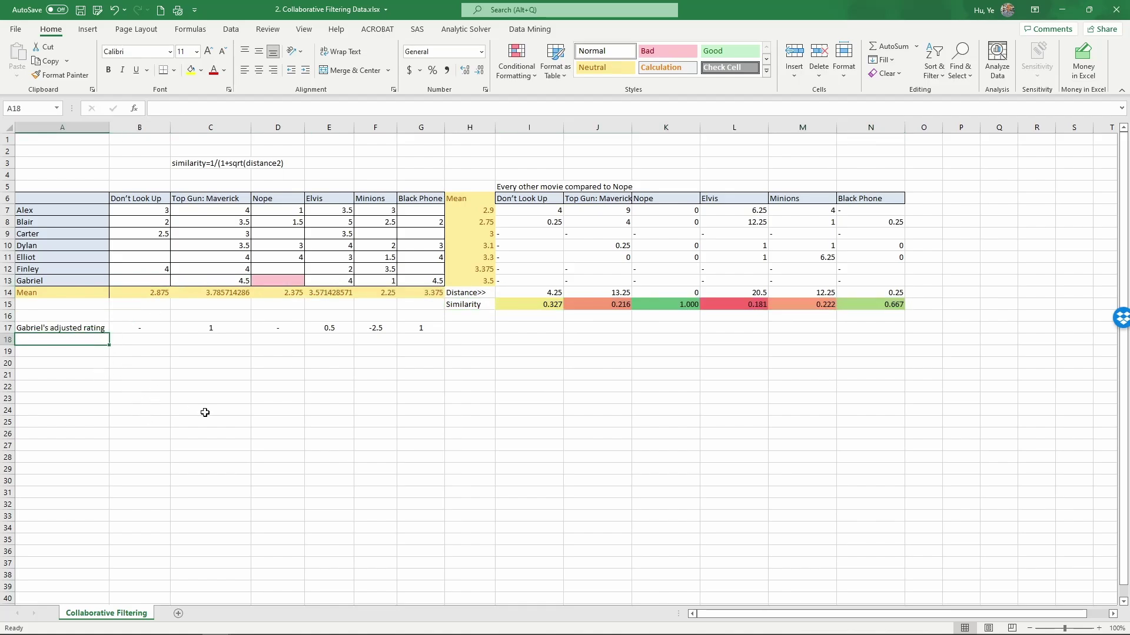
{"action": "type", "text": "A"}
{"action": "key", "text": "BackSpace"}
{"action": "type", "text": "Gabriel's adjusted rating"}
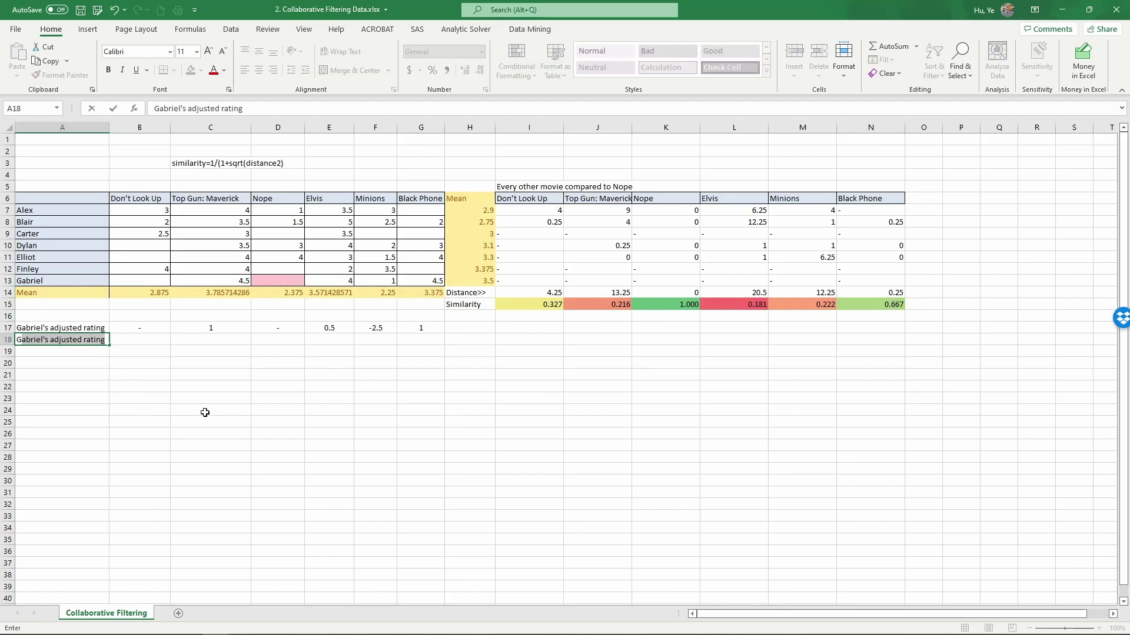
{"action": "key", "text": "ctrl+Return"}
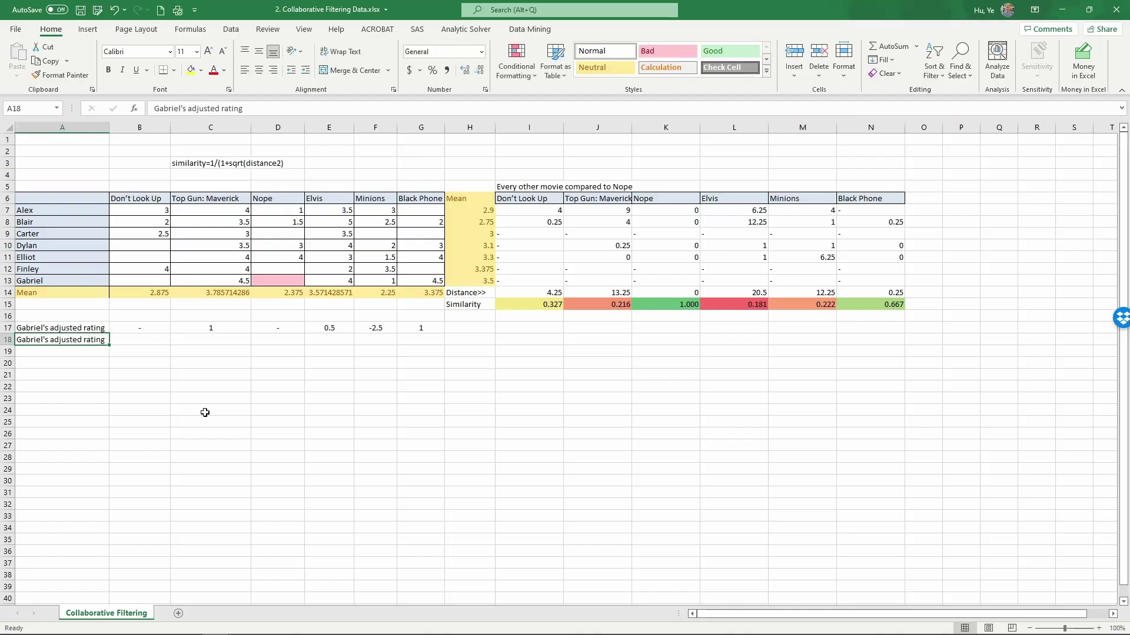
{"action": "double_click", "coordinate": [231, 109]}
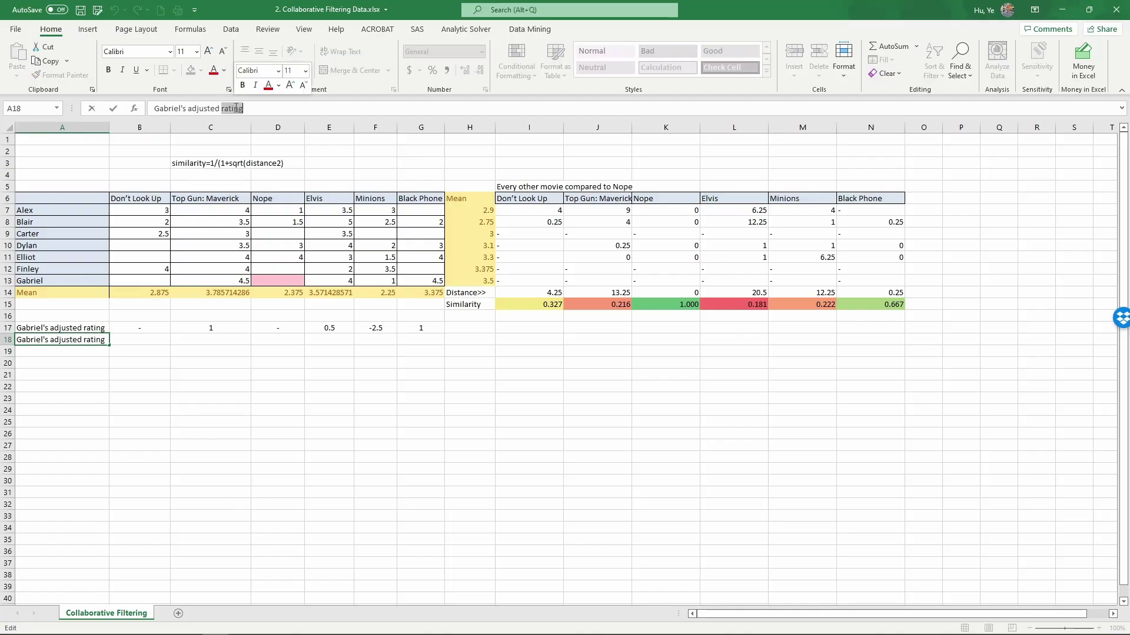
{"action": "type", "text": "simi"}
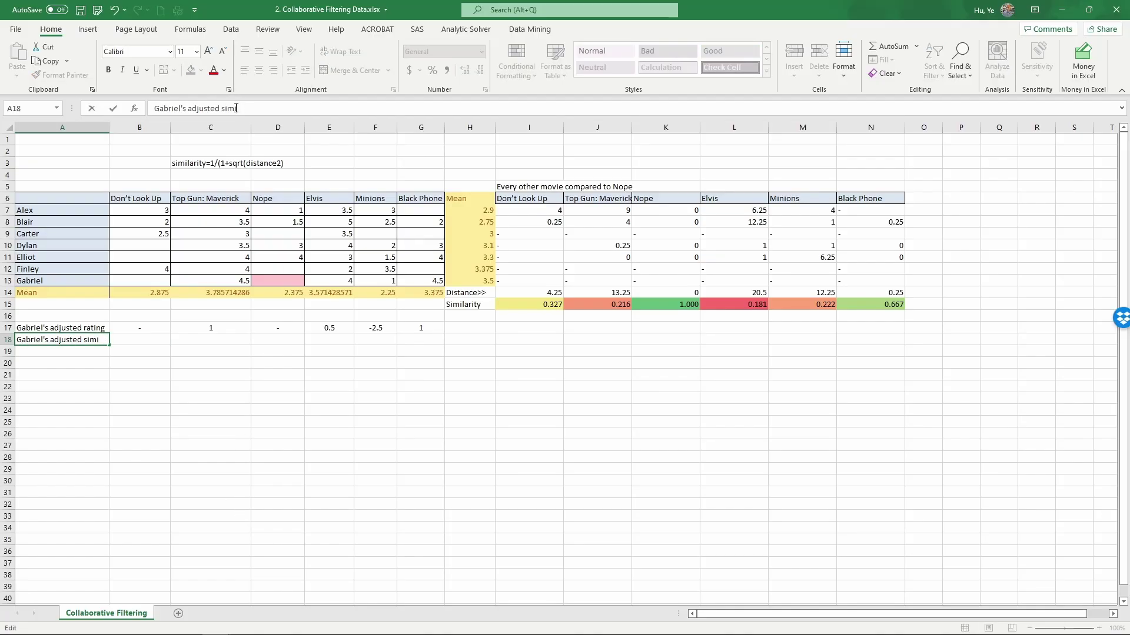
{"action": "type", "text": "larity"}
{"action": "key", "text": "Return"}
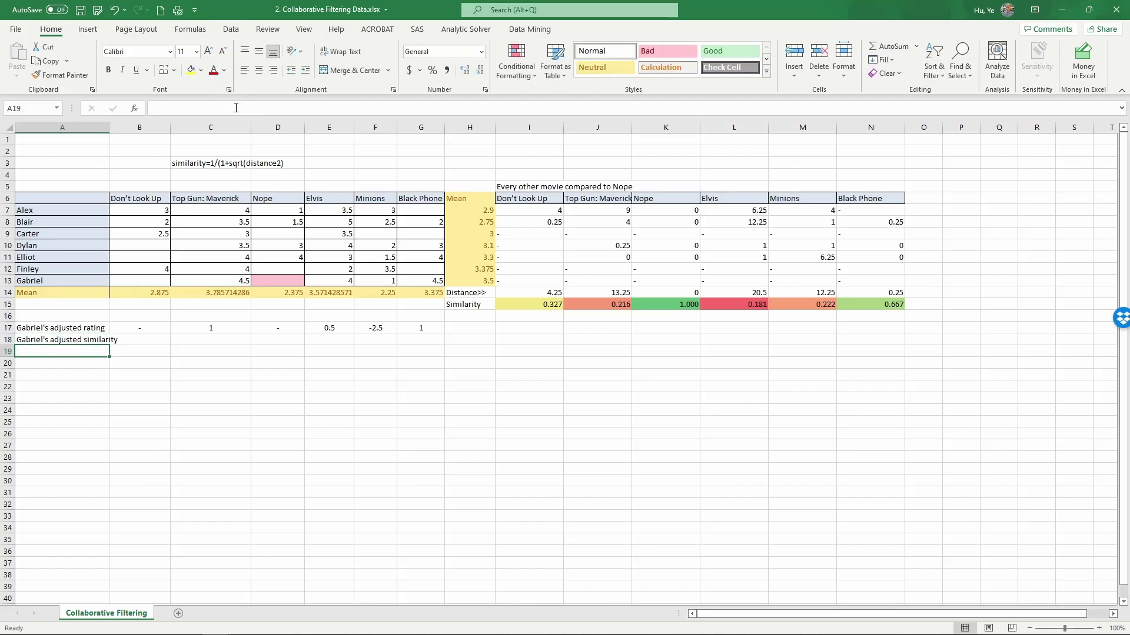
{"action": "double_click", "coordinate": [110, 122]}
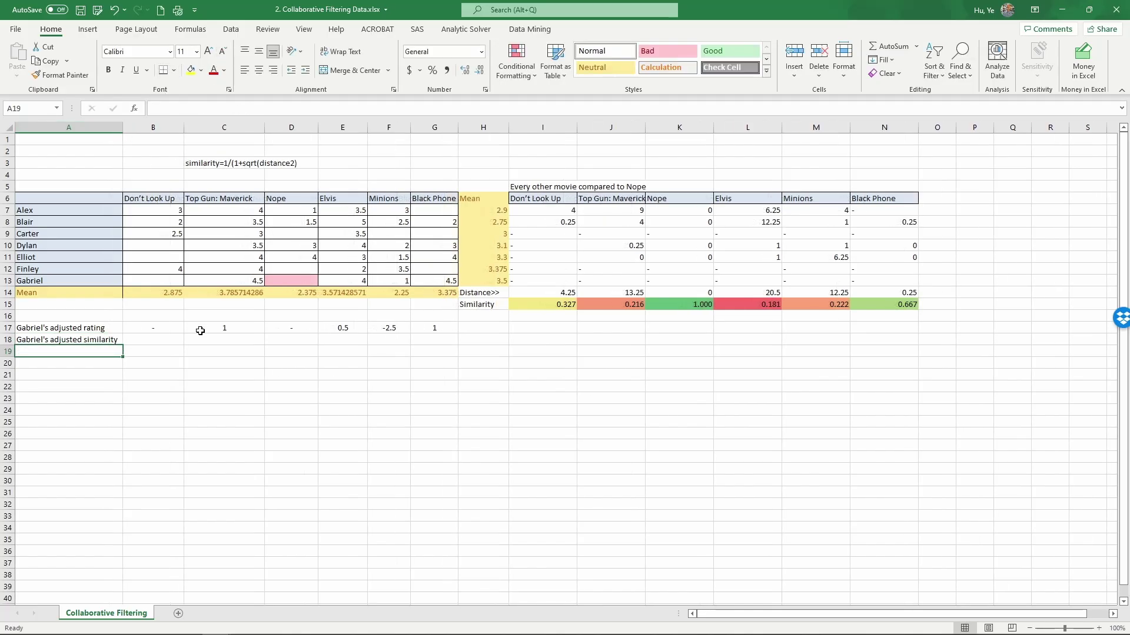
Step: Enter =IF(B13>0,I15,"-") in B18 to take the movie's similarity only when Gabriel rated it
{"action": "left_click", "coordinate": [165, 340]}
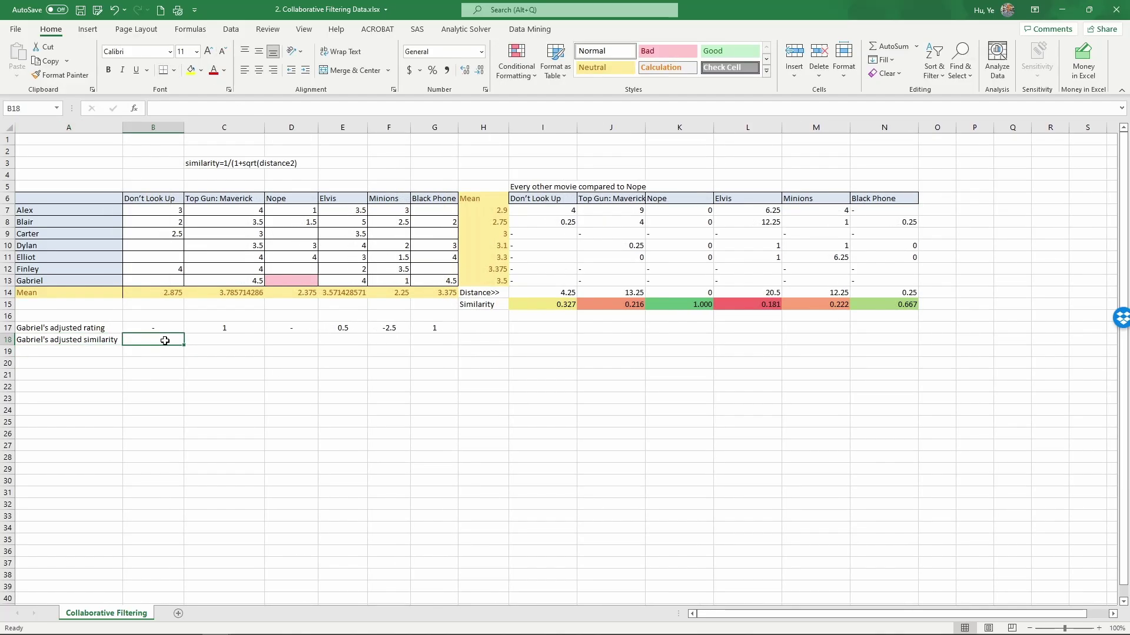
{"action": "type", "text": "=if("}
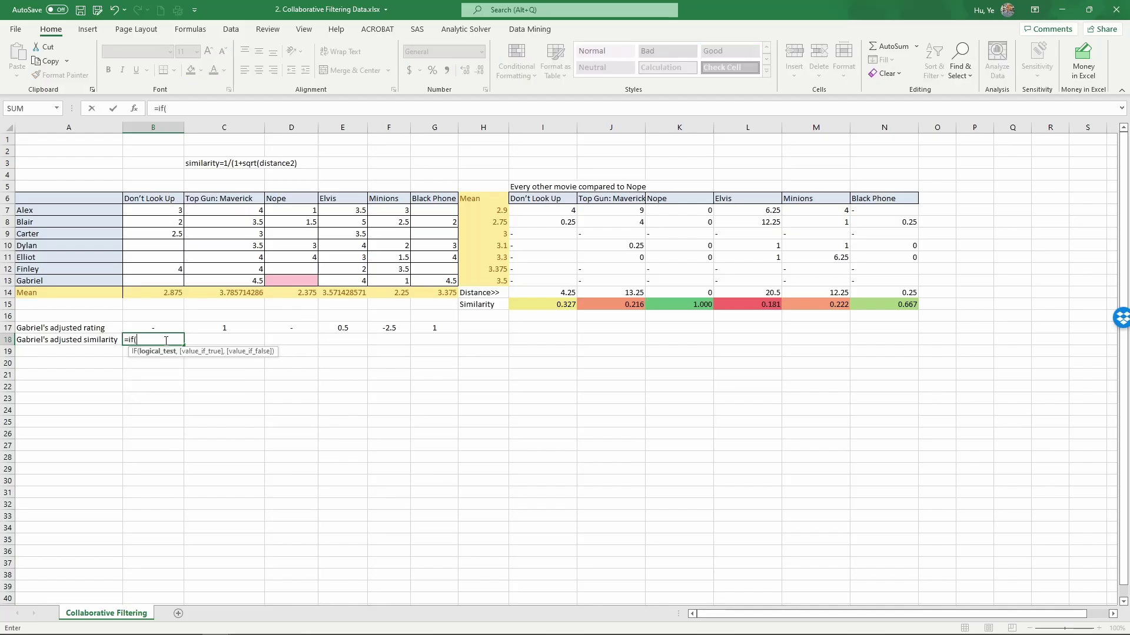
{"action": "key", "text": "Up"}
{"action": "key", "text": "Up"}
{"action": "key", "text": "Up"}
{"action": "key", "text": "Up"}
{"action": "key", "text": "Up"}
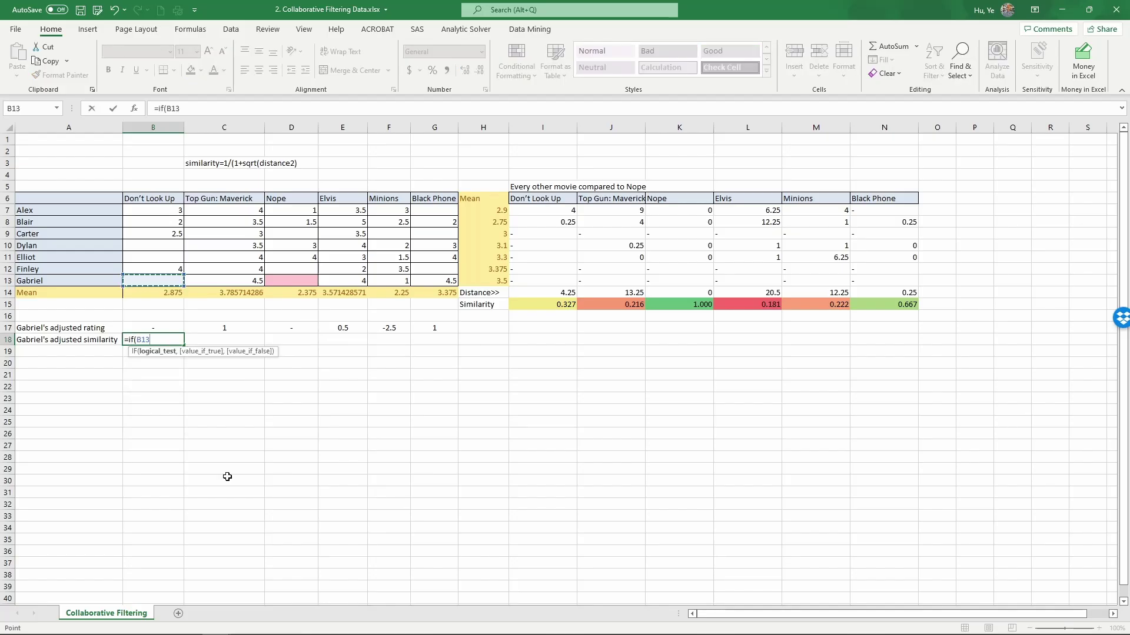
{"action": "type", "text": ">0,"}
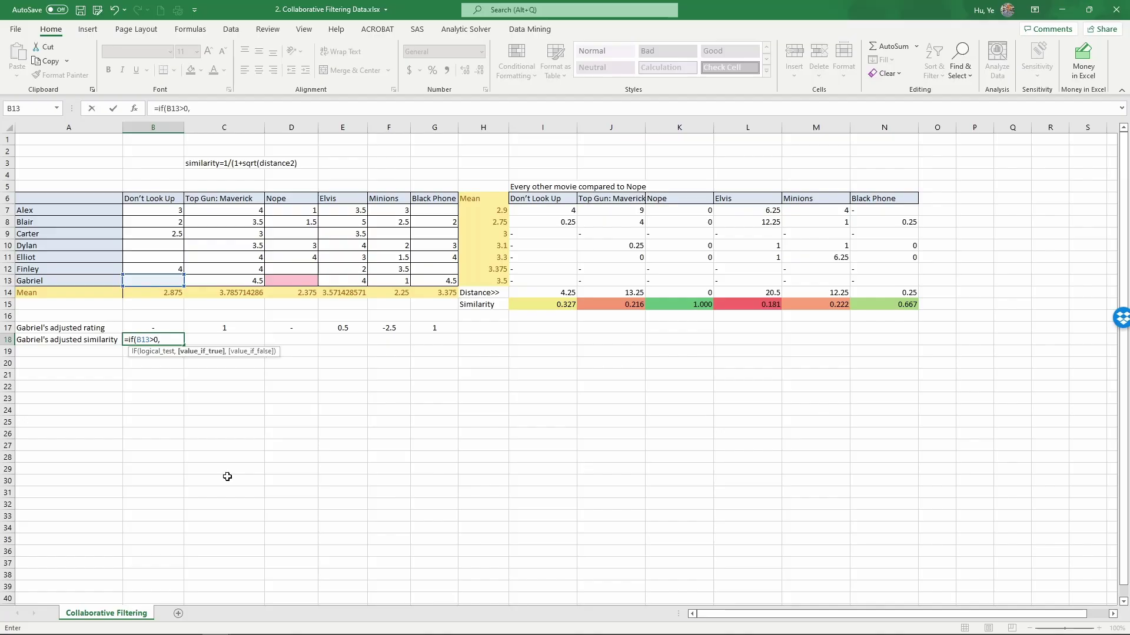
{"action": "left_click", "coordinate": [536, 307]}
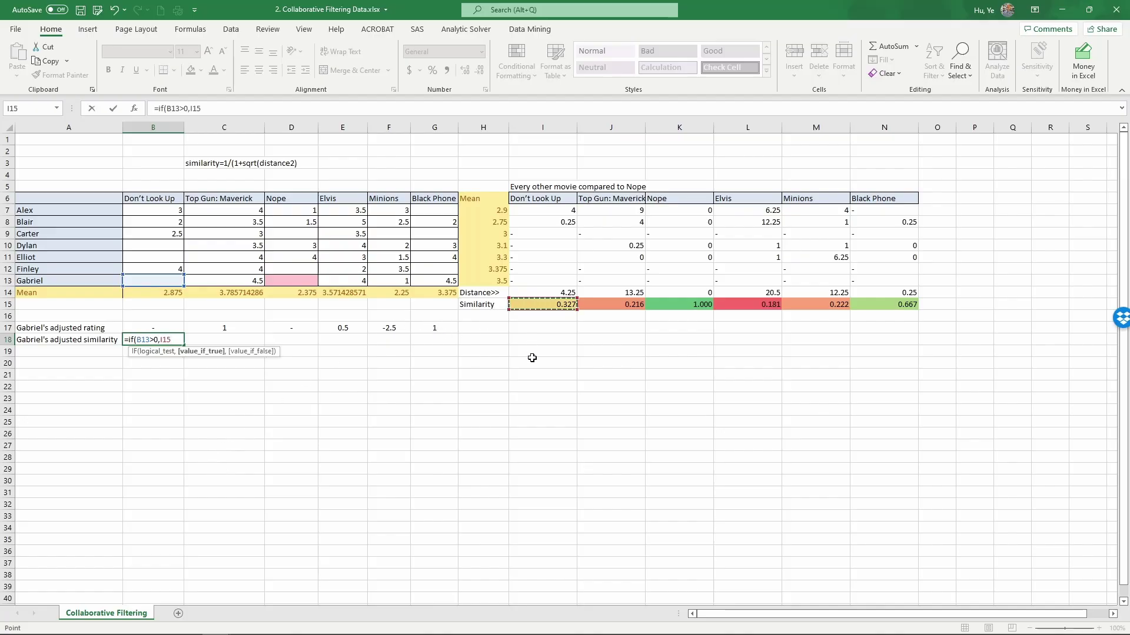
{"action": "type", "text": ","}
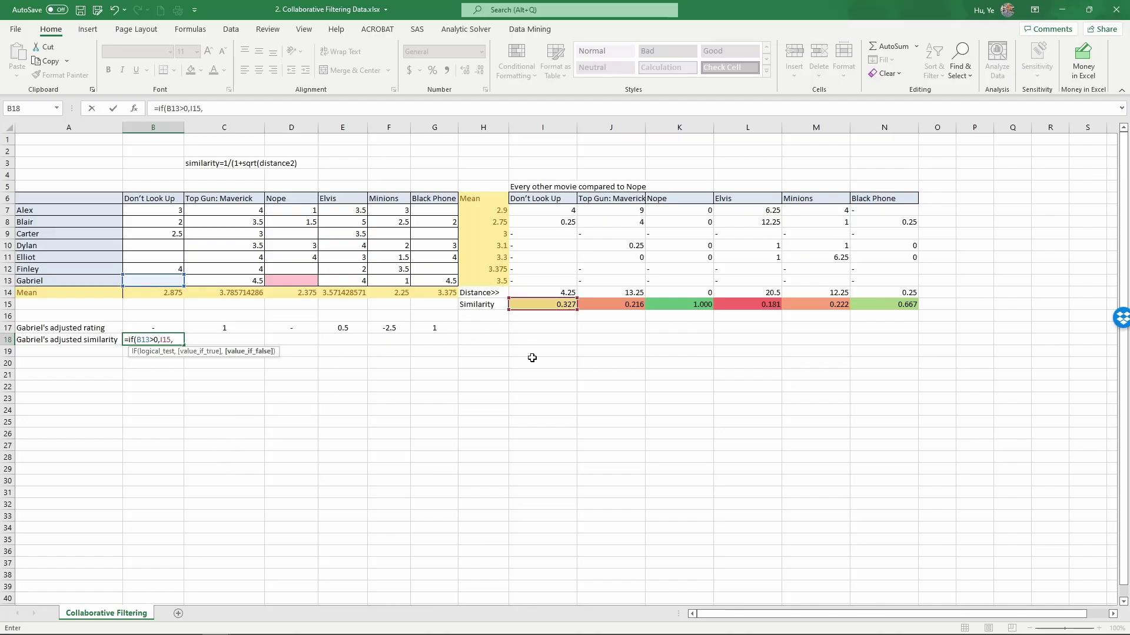
{"action": "type", "text": "\"-\")"}
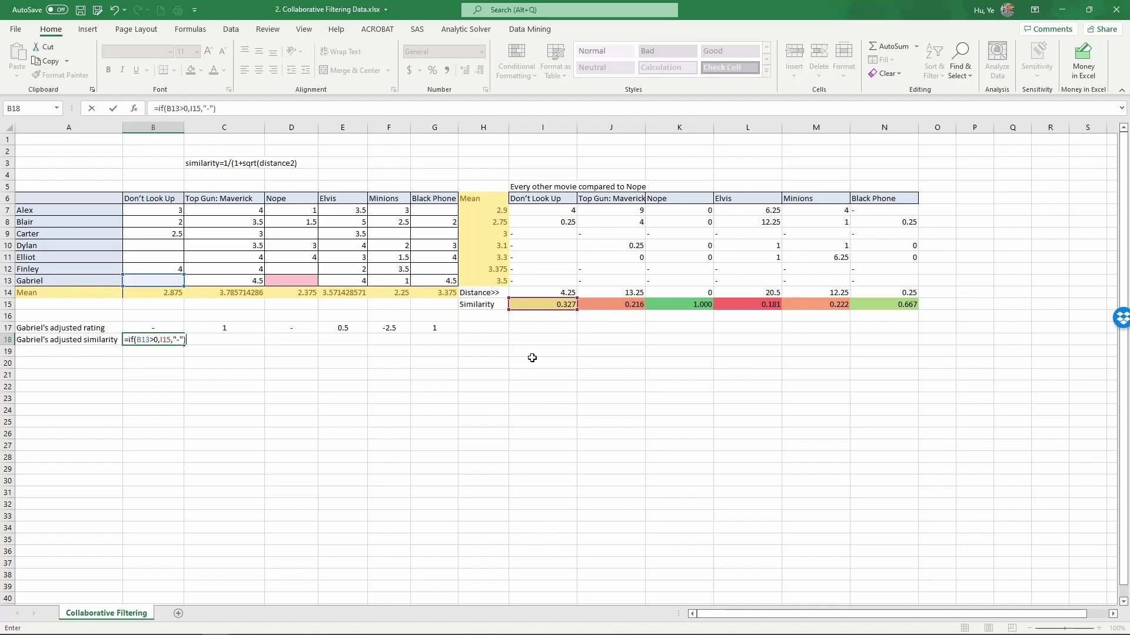
{"action": "key", "text": "Return"}
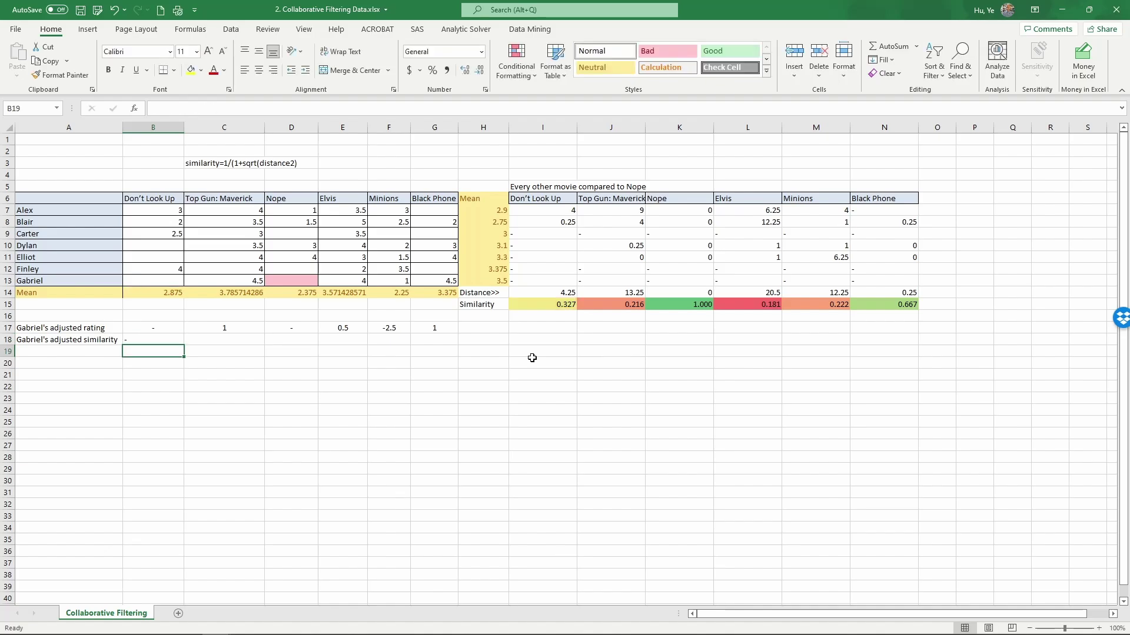
Step: Centre B18 and fill it through G18, giving -, 0.215514689, -, 0.180907311, 0.2222222, 0.66666667
{"action": "left_click", "coordinate": [172, 341]}
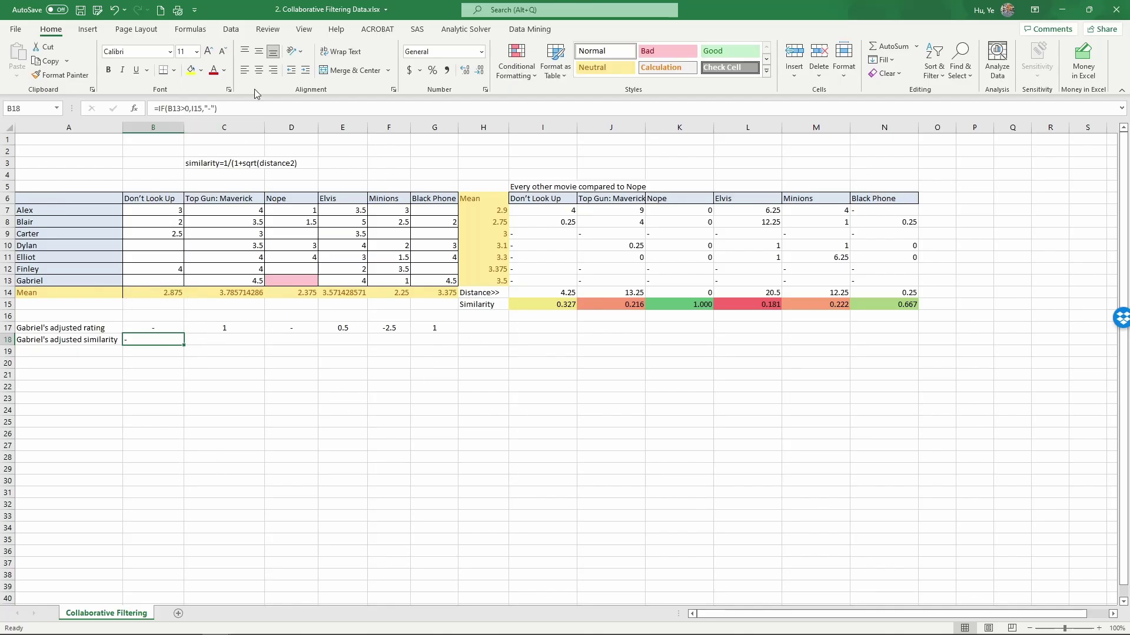
{"action": "left_click", "coordinate": [259, 71]}
{"action": "left_click_drag", "start_coordinate": [184, 346], "coordinate": [453, 340]}
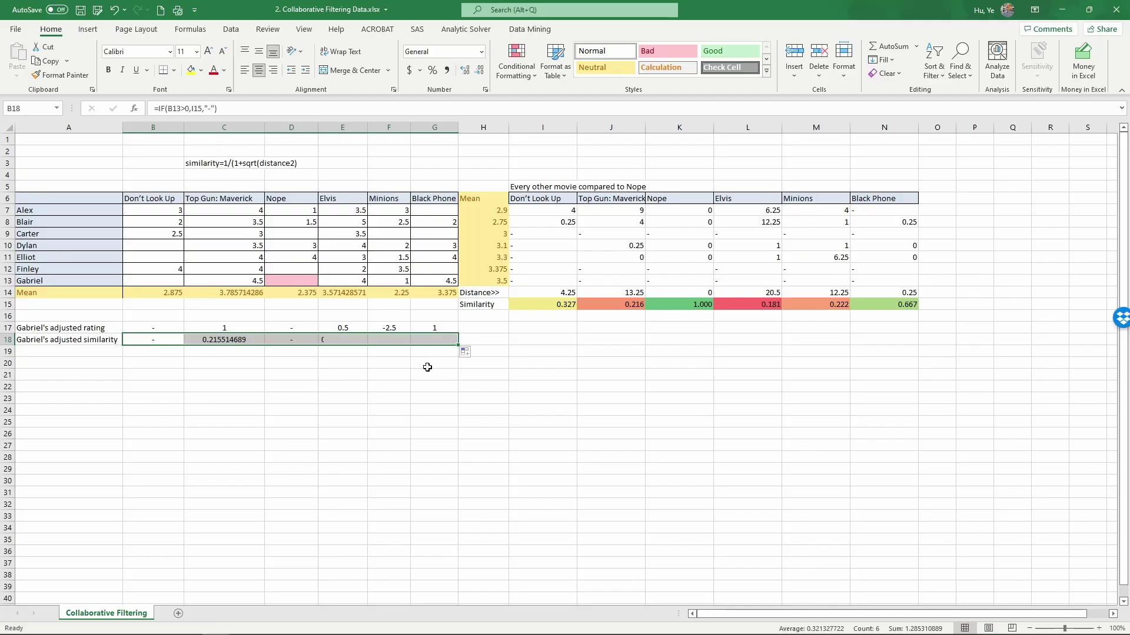
{"action": "left_click", "coordinate": [252, 351]}
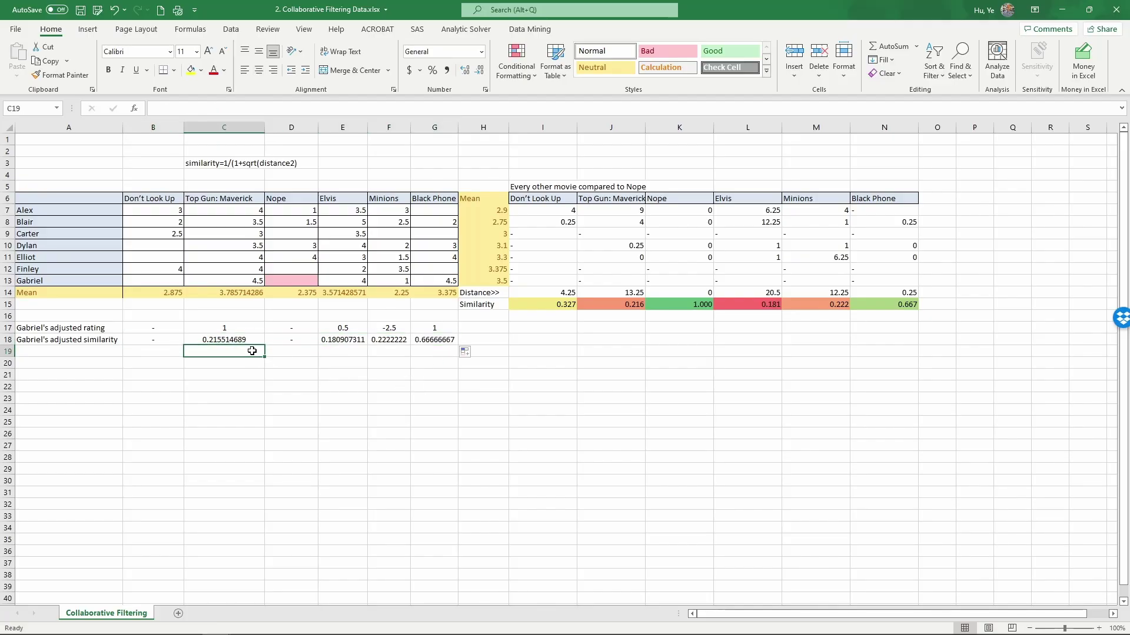
{"action": "left_click", "coordinate": [217, 341]}
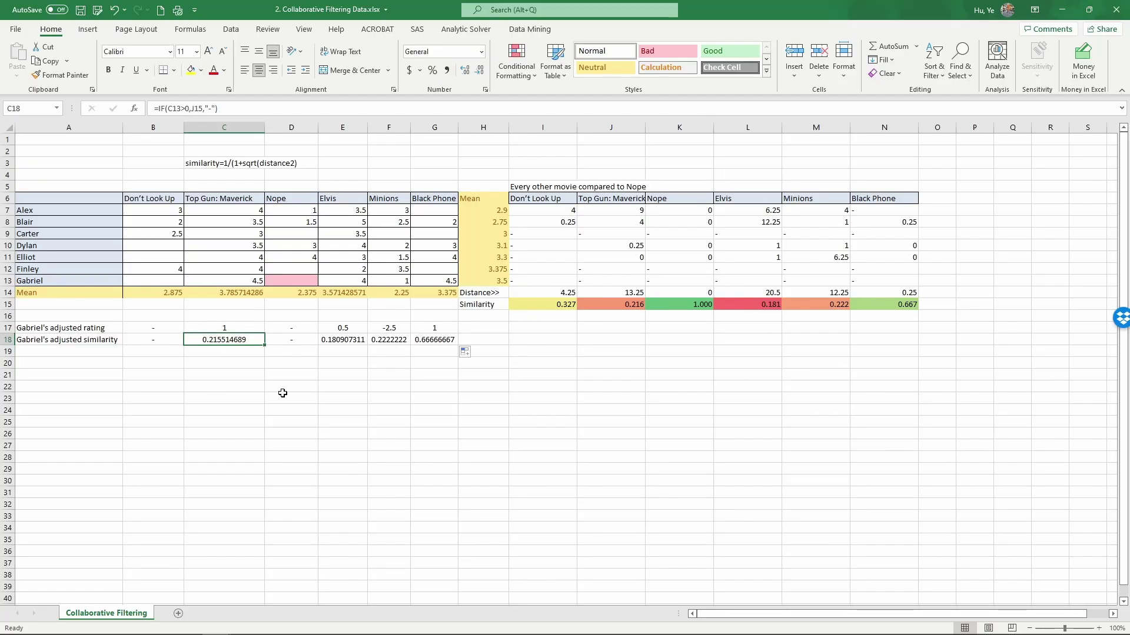
Step: Enter the label "Adjustment" in A20, then review the adjusted values in rows 17 and 18
{"action": "left_click", "coordinate": [71, 368]}
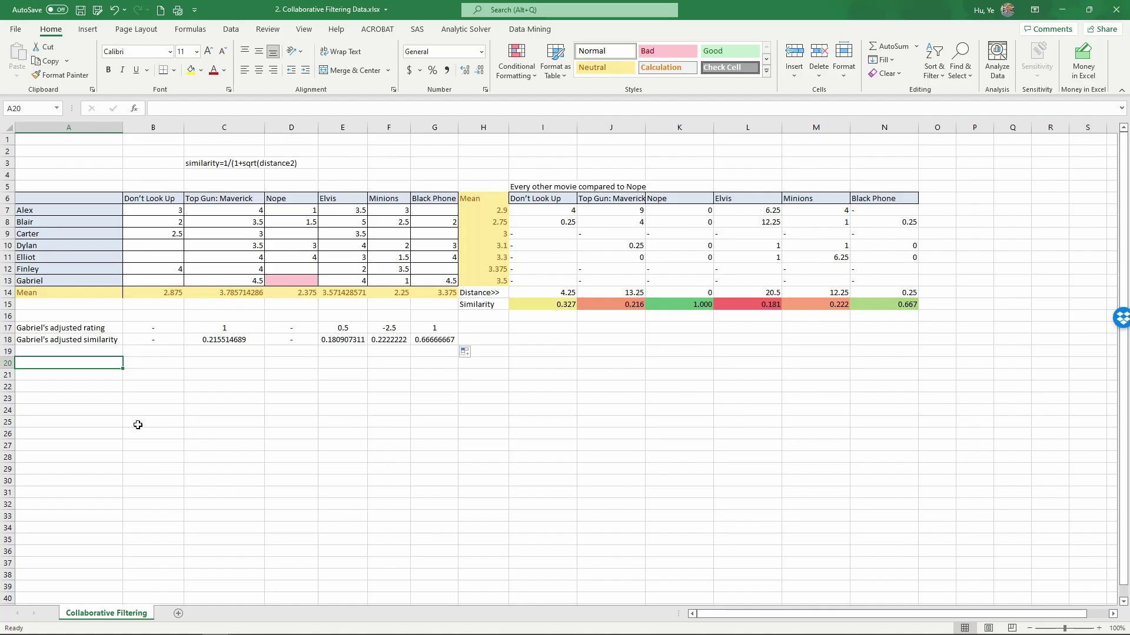
{"action": "type", "text": "Adjustment"}
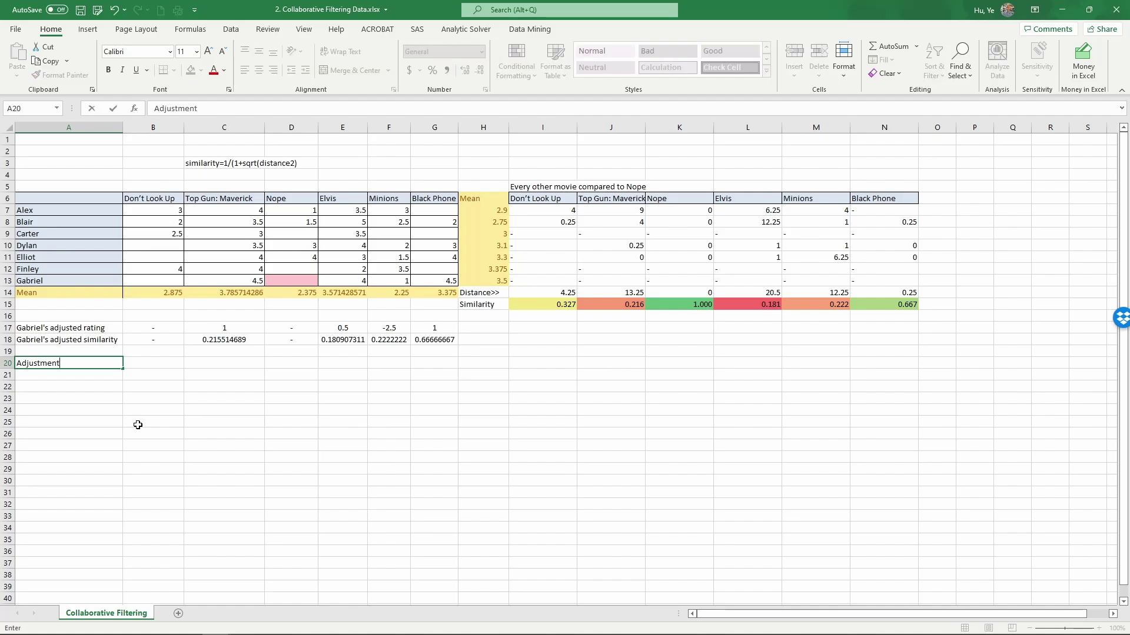
{"action": "left_click", "coordinate": [161, 365]}
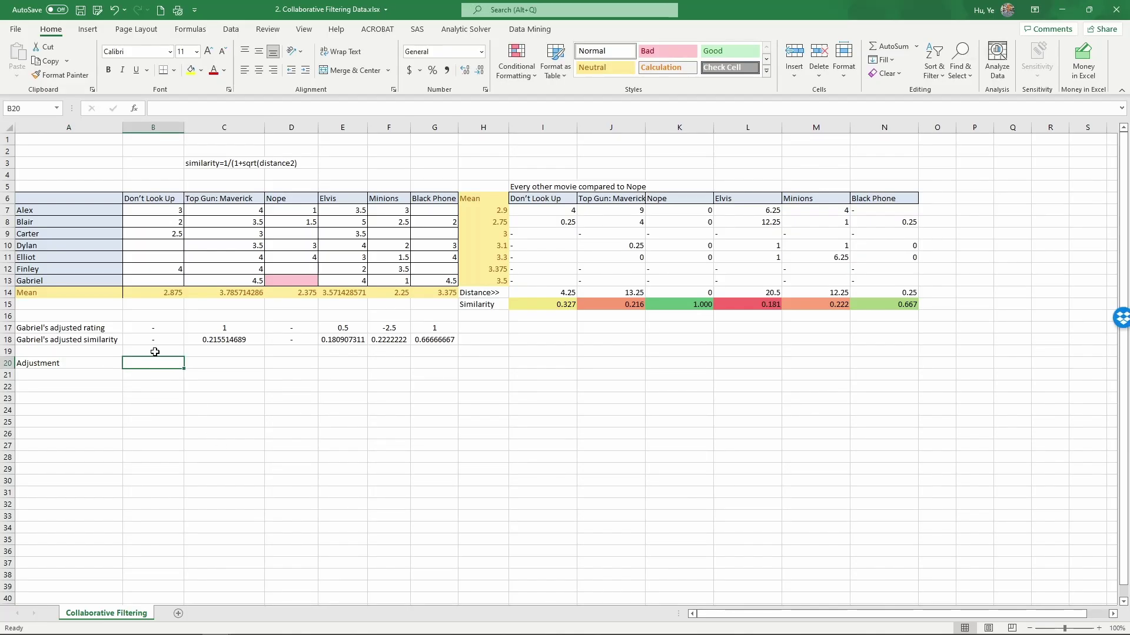
{"action": "left_click_drag", "start_coordinate": [180, 341], "coordinate": [154, 331]}
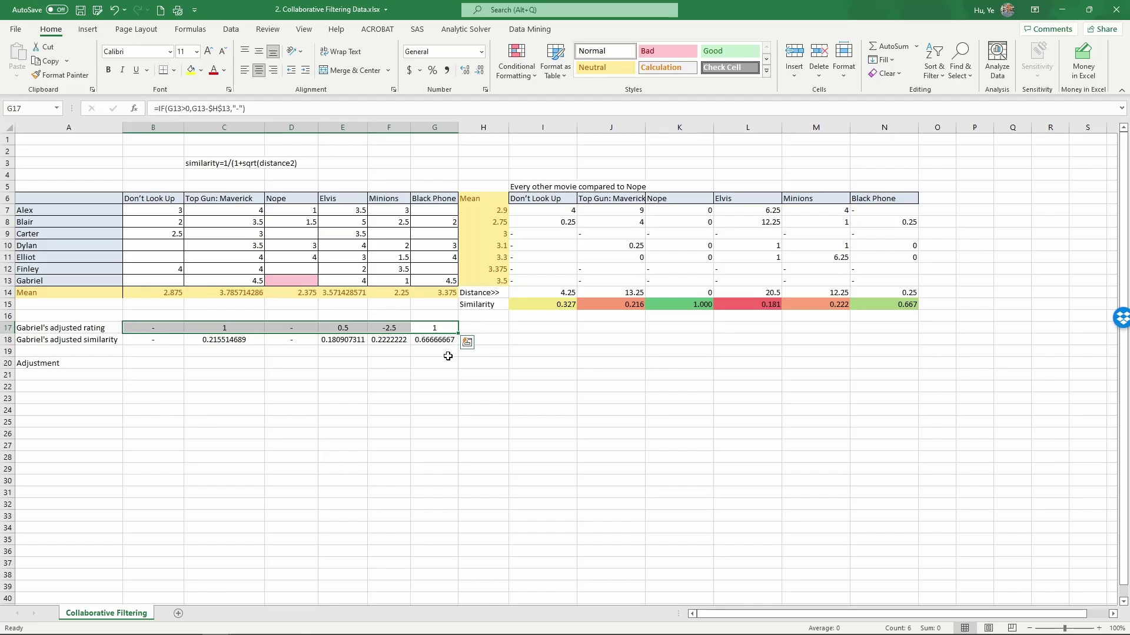
{"action": "left_click", "coordinate": [255, 345]}
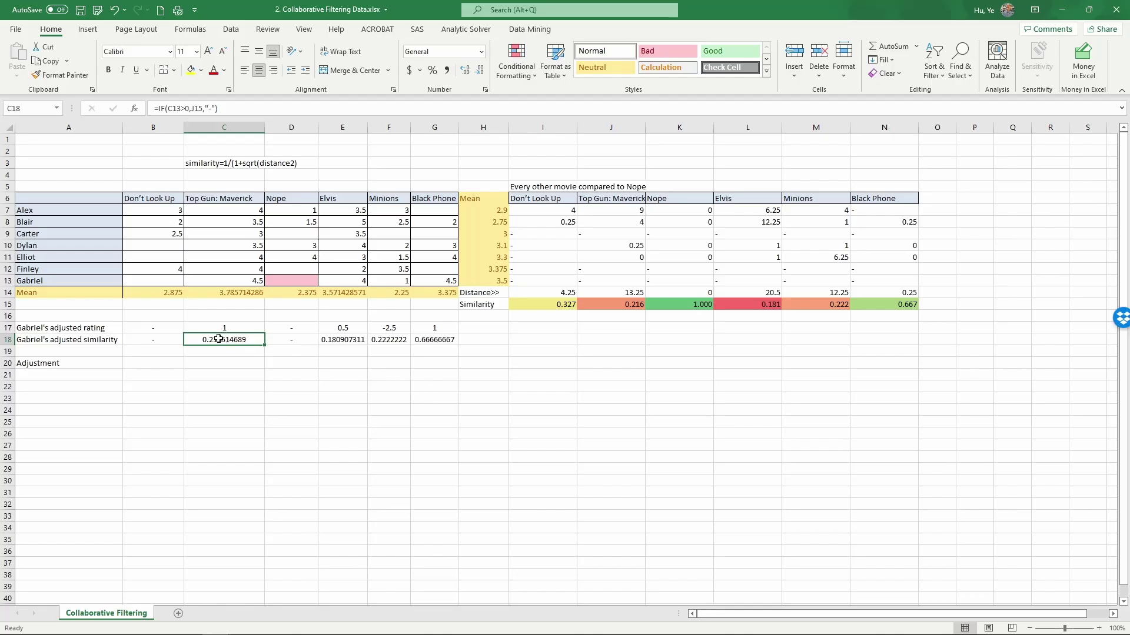
{"action": "left_click_drag", "start_coordinate": [218, 339], "coordinate": [442, 340]}
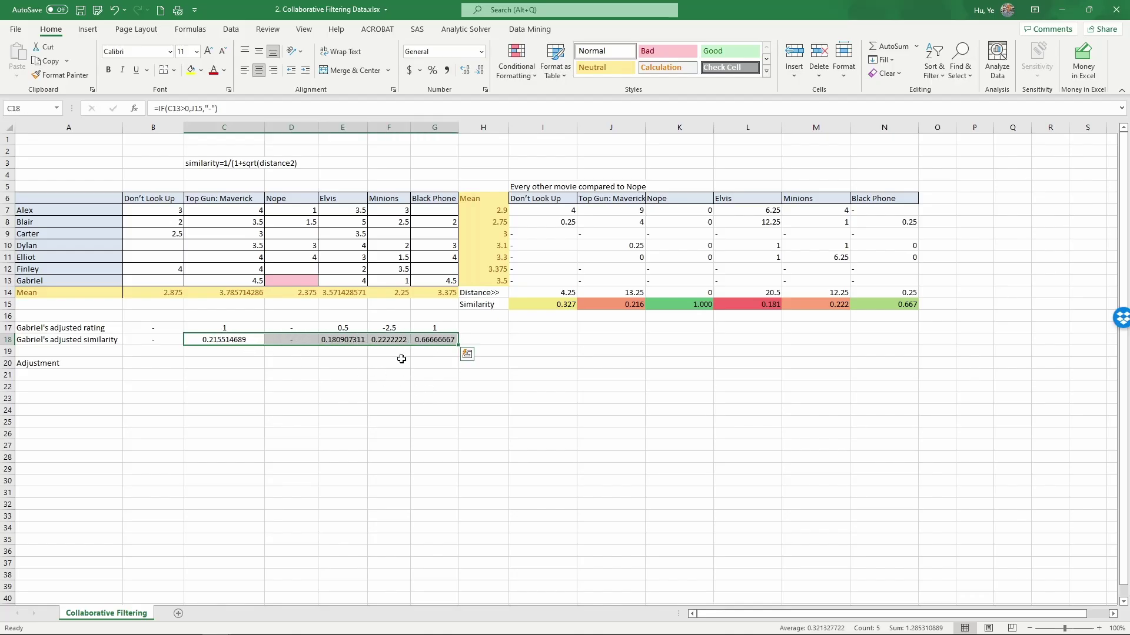
{"action": "left_click", "coordinate": [153, 363]}
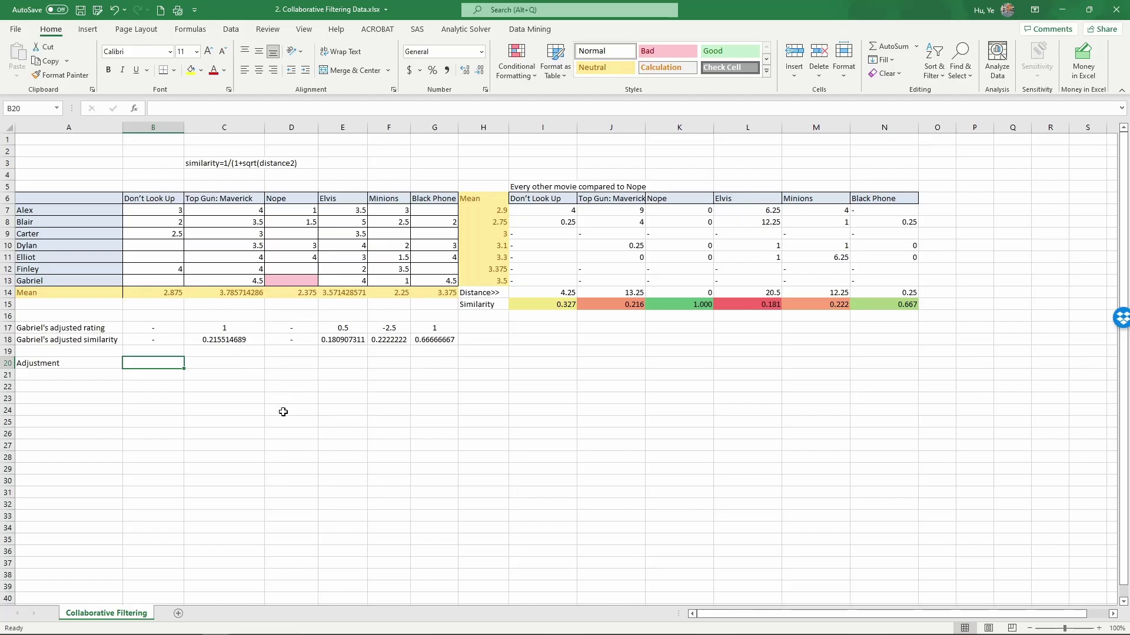
Step: Start B20's formula with =SUMPRODUCT(B17:G17,B18:G18)
{"action": "type", "text": "="}
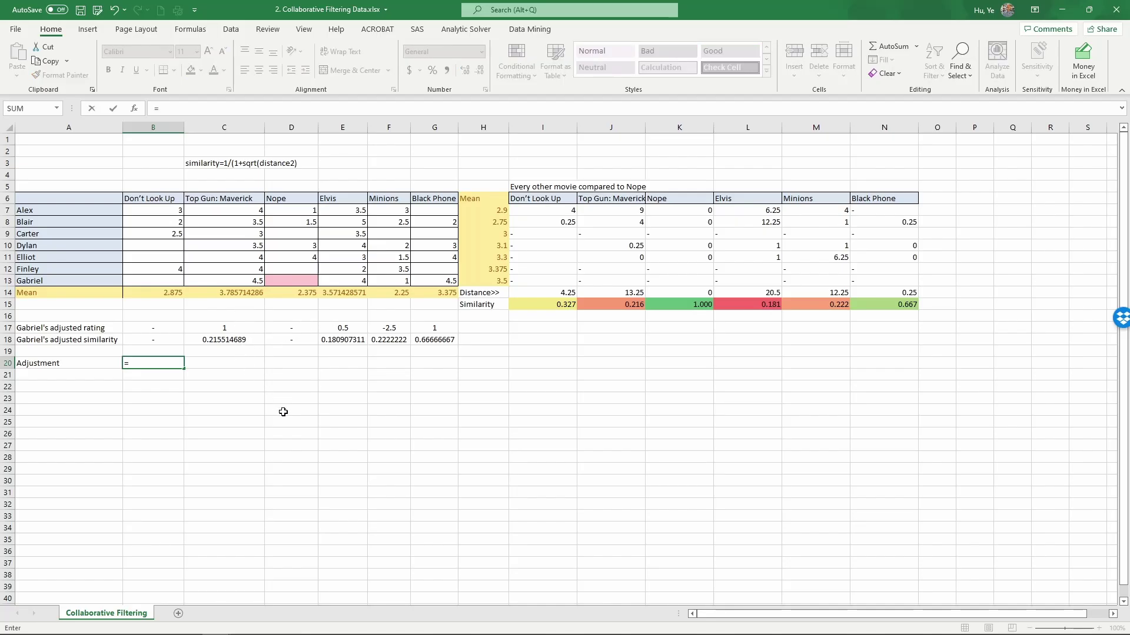
{"action": "type", "text": "sumproduct"}
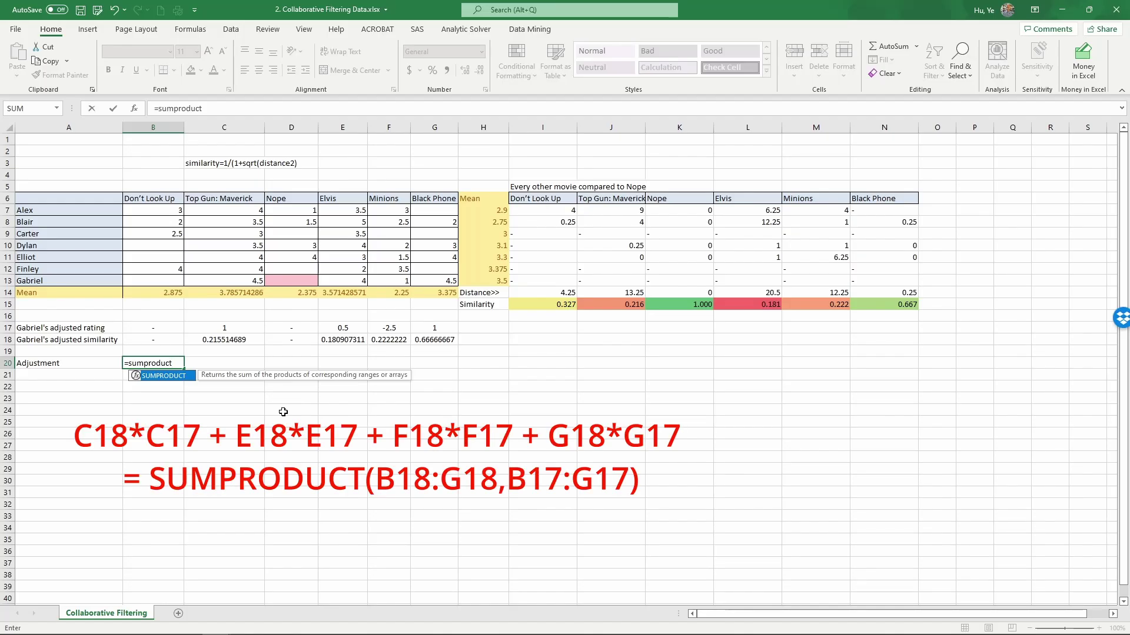
{"action": "type", "text": "("}
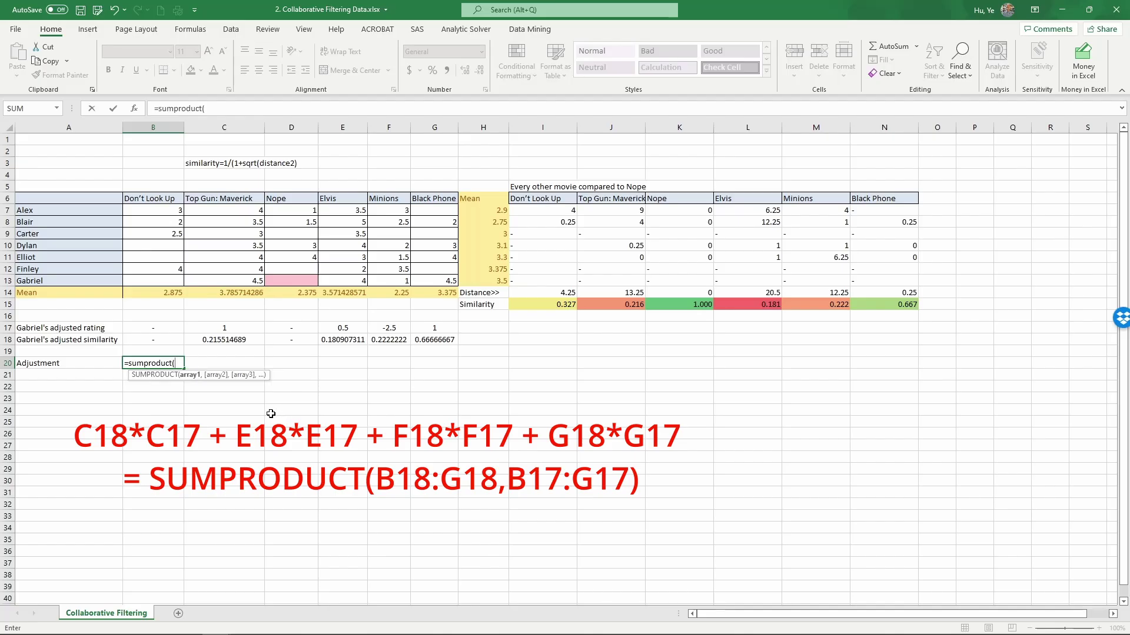
{"action": "left_click", "coordinate": [154, 329]}
{"action": "left_click_drag", "start_coordinate": [154, 329], "coordinate": [431, 333]}
{"action": "type", "text": ","}
{"action": "left_click_drag", "start_coordinate": [159, 343], "coordinate": [436, 343]}
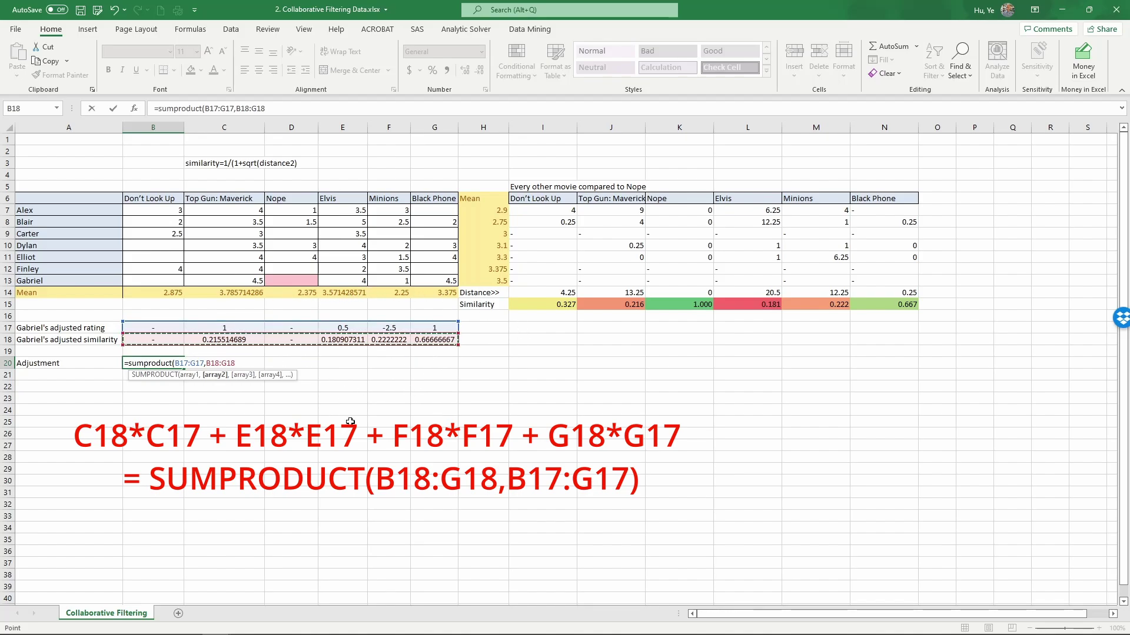
{"action": "type", "text": ")"}
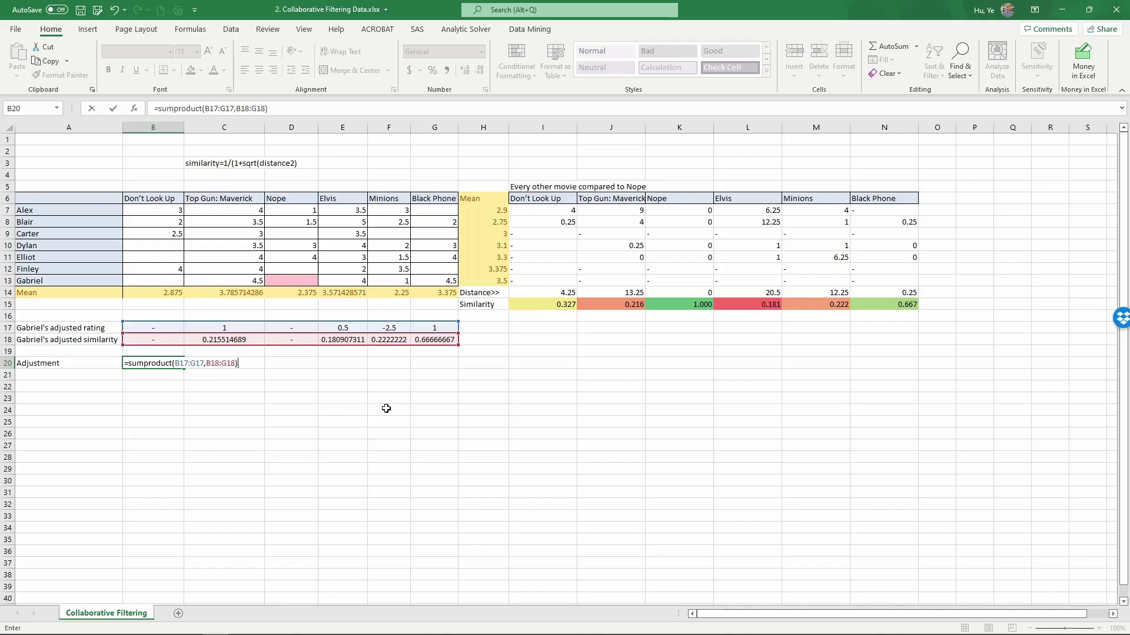
Step: Divide it by SUM(B18:G18) and commit, giving an adjustment of 0.324496944
{"action": "type", "text": "sum("}
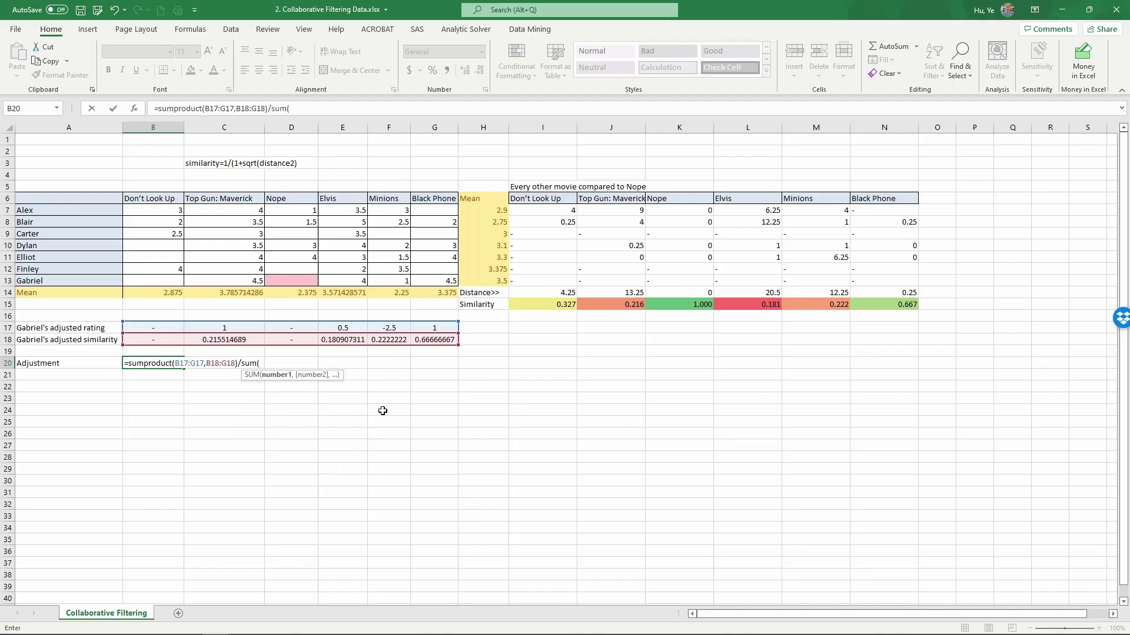
{"action": "left_click", "coordinate": [162, 340]}
{"action": "key", "text": "ctrl+shift+Right"}
{"action": "left_click_drag", "start_coordinate": [120, 341], "coordinate": [426, 340]}
{"action": "type", "text": ")"}
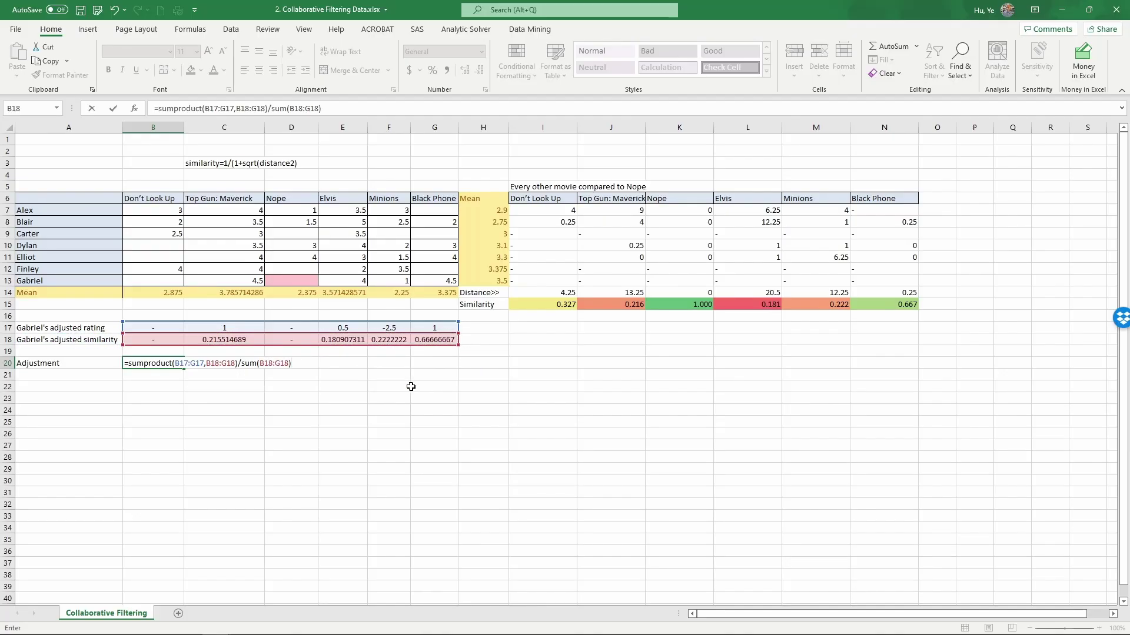
{"action": "key", "text": "Return"}
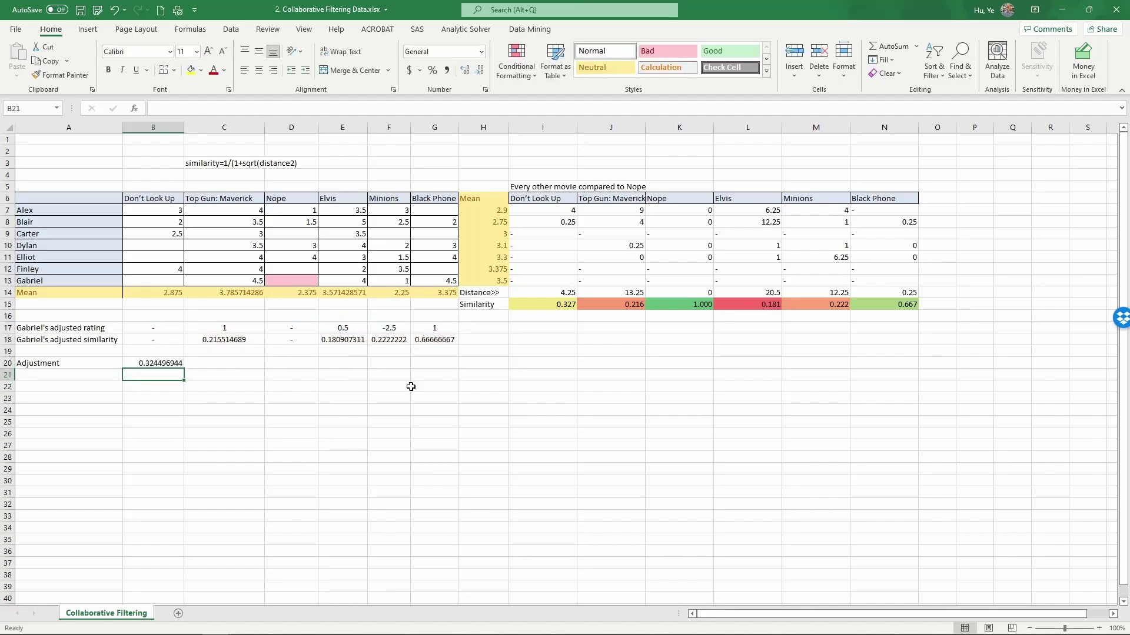
{"action": "left_click", "coordinate": [176, 363]}
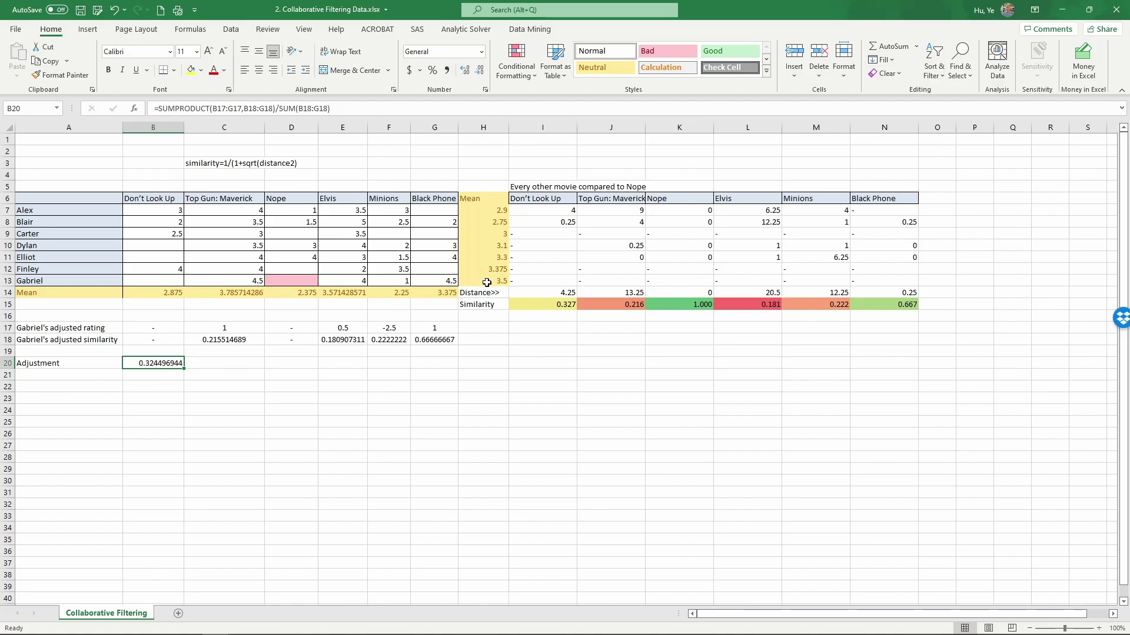
Step: Enter the label "Final rating prediction" in A21
{"action": "left_click", "coordinate": [109, 377]}
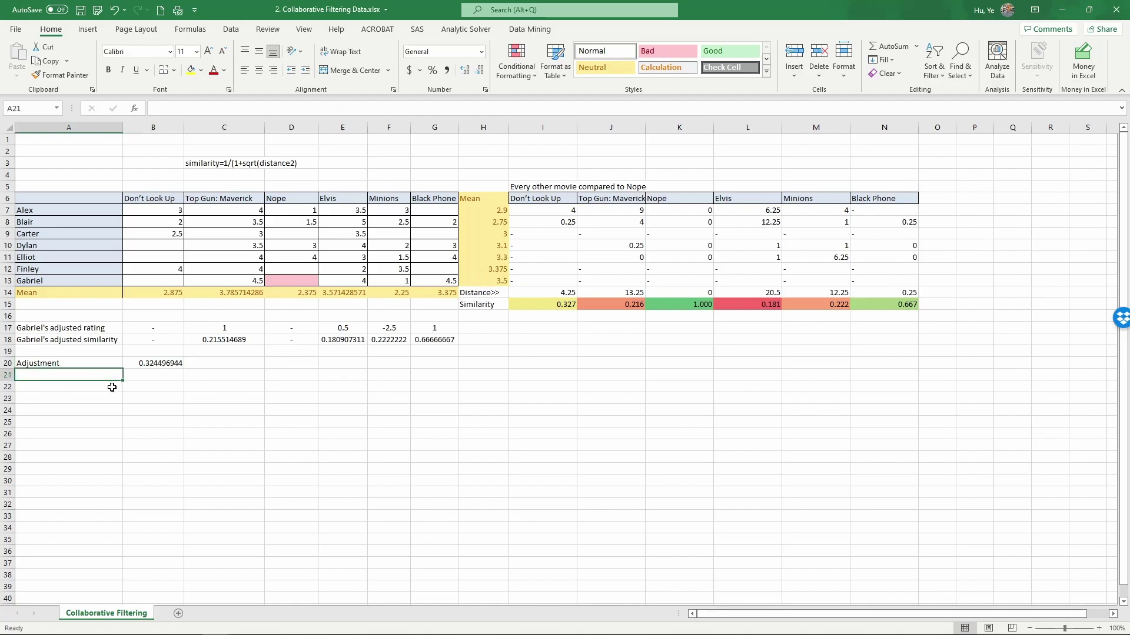
{"action": "type", "text": "Fi"}
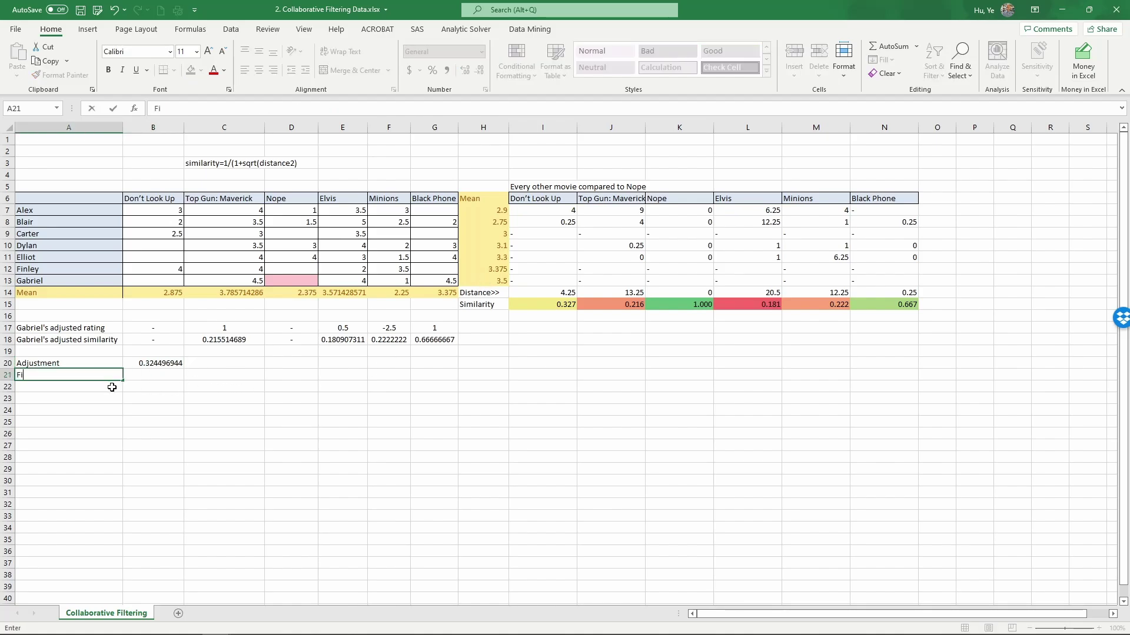
{"action": "type", "text": "nal rating predict"}
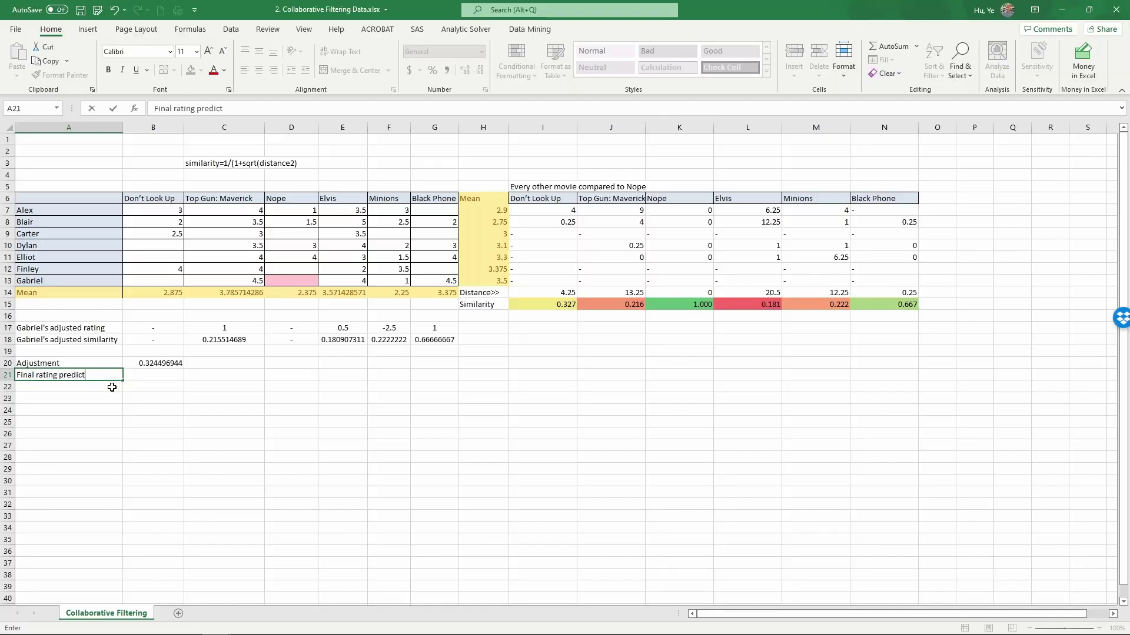
{"action": "type", "text": "ion"}
{"action": "key", "text": "Return"}
Step: Enter =B20+H13 in B21 to get the final prediction 3.824496944
{"action": "key", "text": "Up"}
{"action": "key", "text": "Right"}
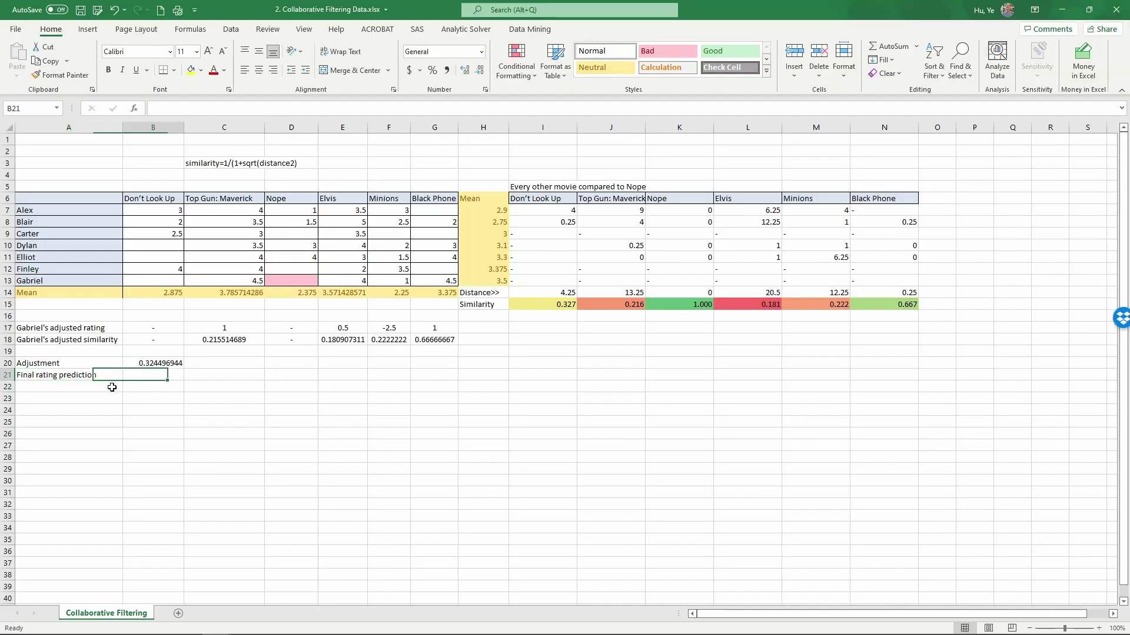
{"action": "type", "text": "="}
{"action": "key", "text": "Up"}
{"action": "type", "text": "+"}
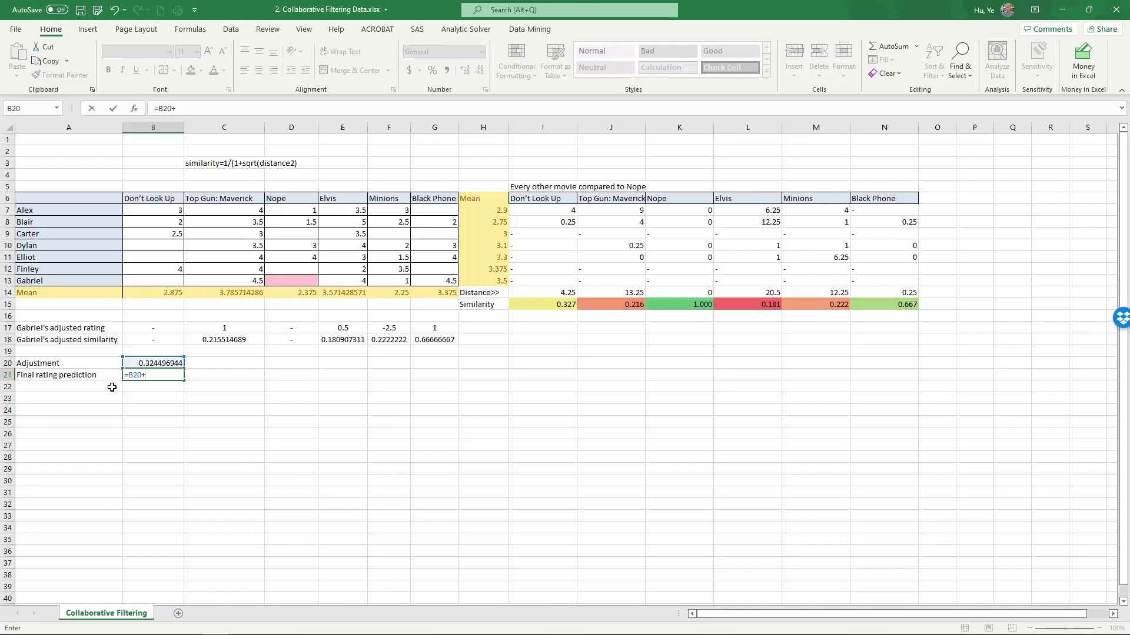
{"action": "left_click", "coordinate": [460, 282]}
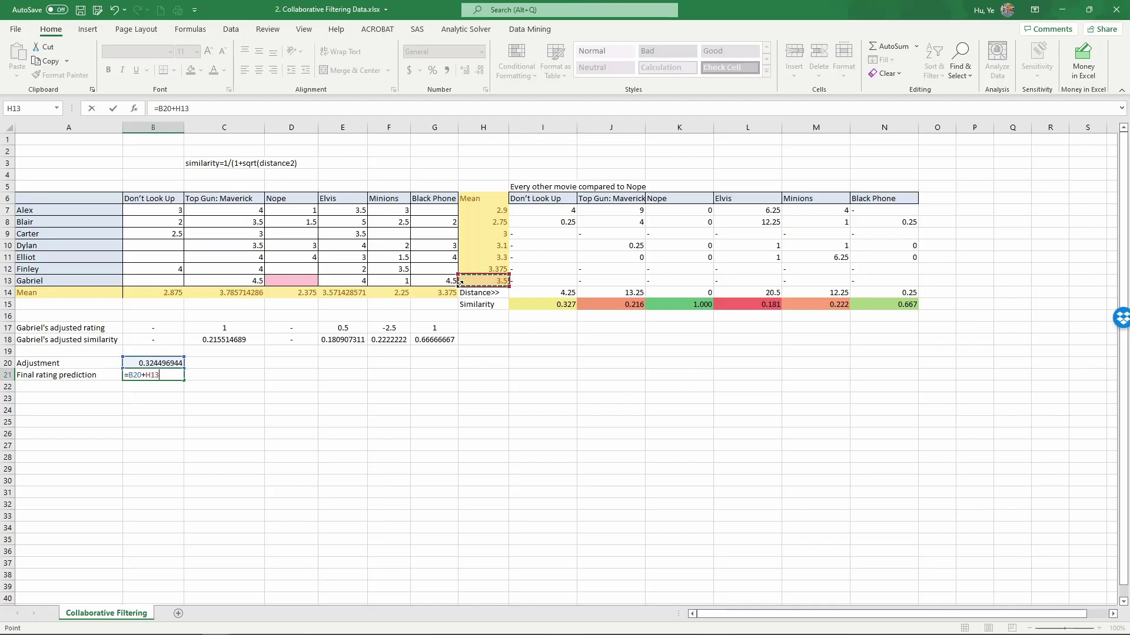
{"action": "key", "text": "Return"}
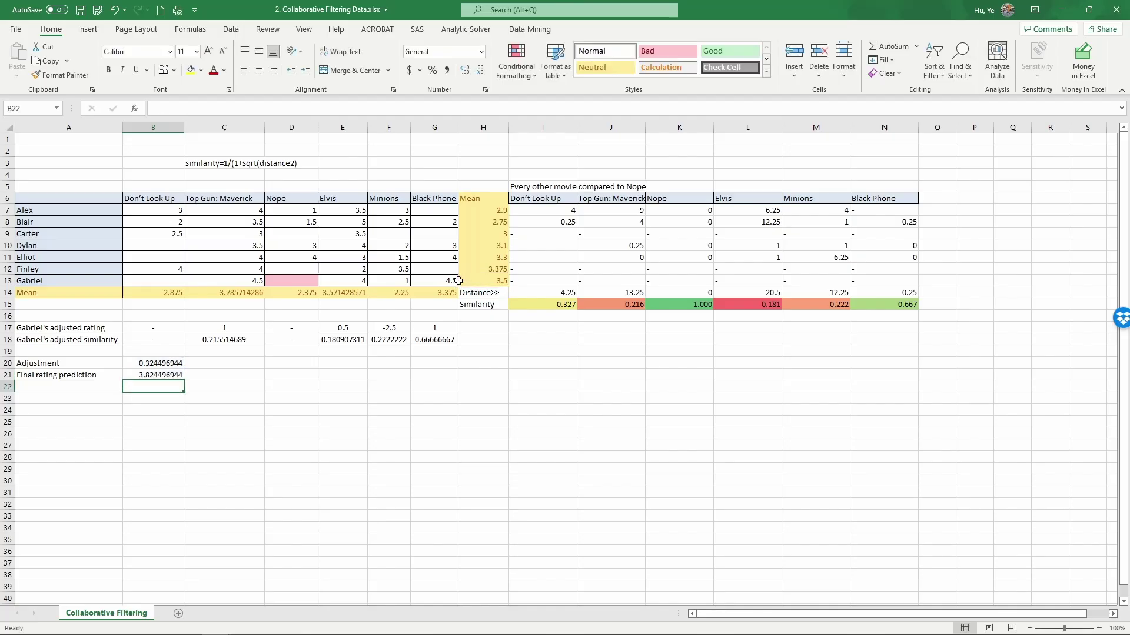
Step: Round B20:B21 to three decimals (0.324 and 3.824) and fill the 3.824 prediction cell B21 yellow
{"action": "left_click", "coordinate": [171, 372]}
{"action": "left_click_drag", "start_coordinate": [170, 372], "coordinate": [170, 363]}
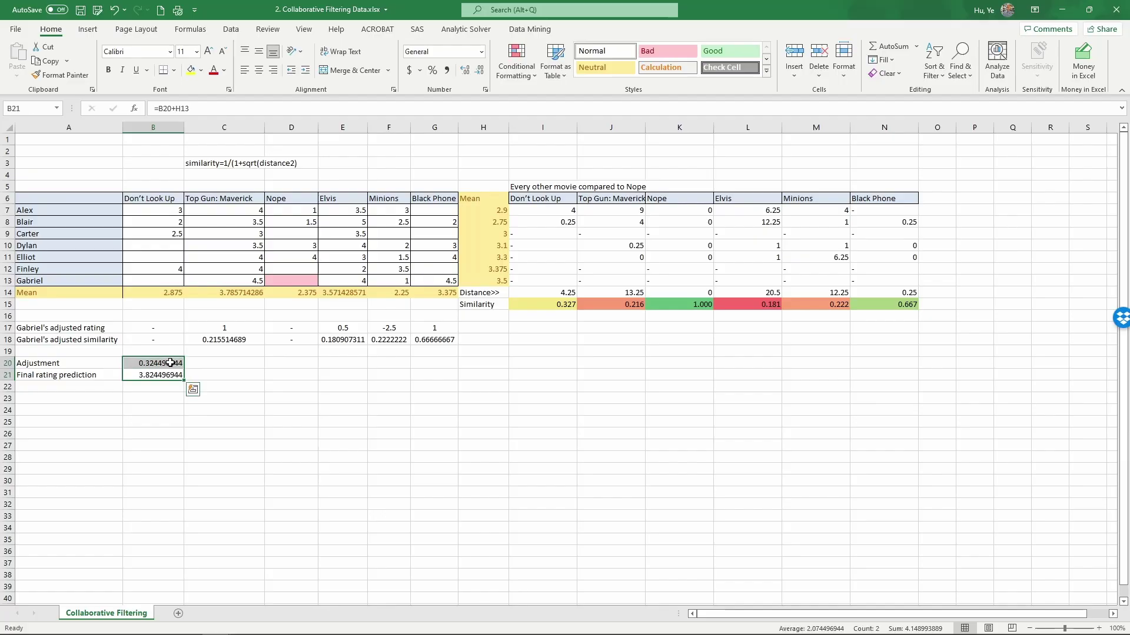
{"action": "left_click", "coordinate": [481, 75]}
{"action": "left_click", "coordinate": [481, 75]}
{"action": "left_click", "coordinate": [481, 75]}
{"action": "left_click", "coordinate": [481, 76]}
{"action": "left_click", "coordinate": [482, 75]}
{"action": "left_click", "coordinate": [481, 75]}
{"action": "left_click", "coordinate": [176, 376]}
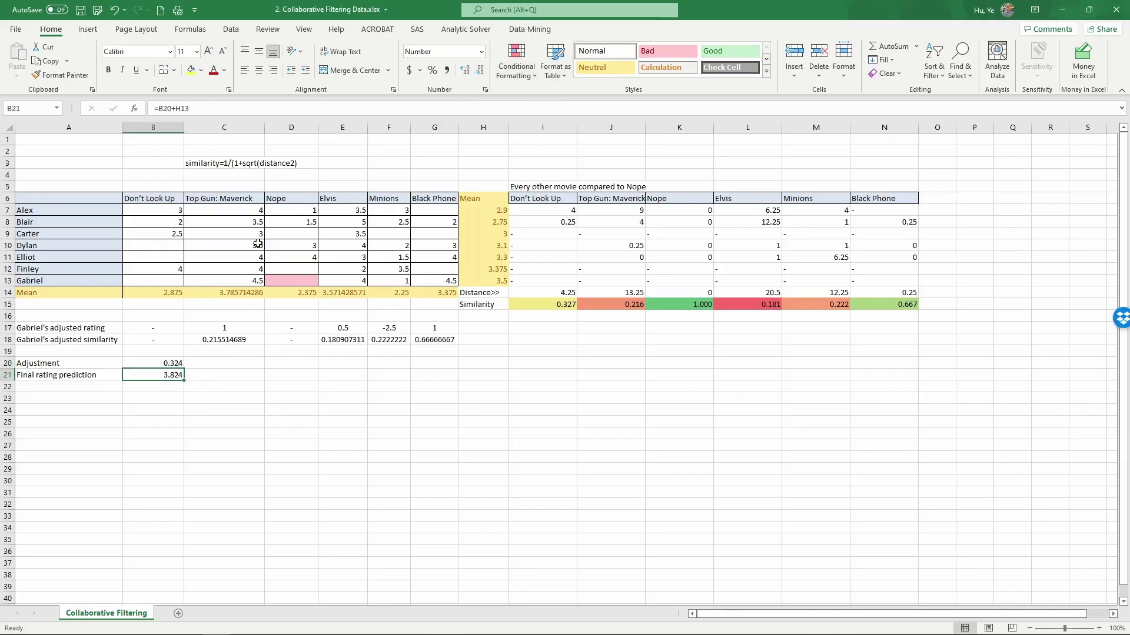
{"action": "left_click", "coordinate": [191, 70]}
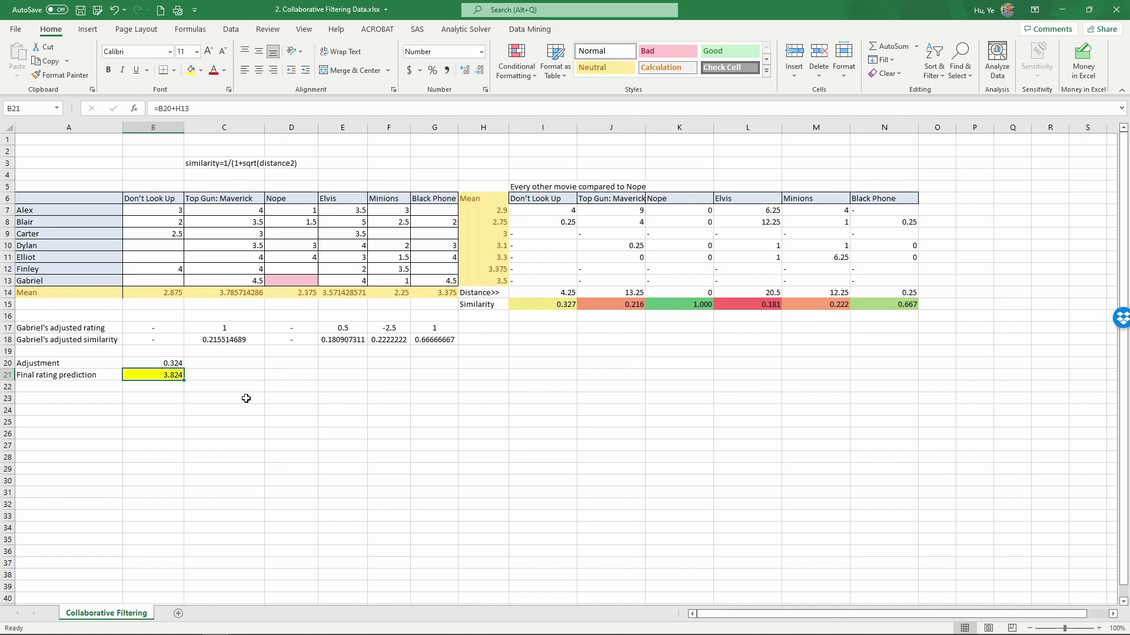